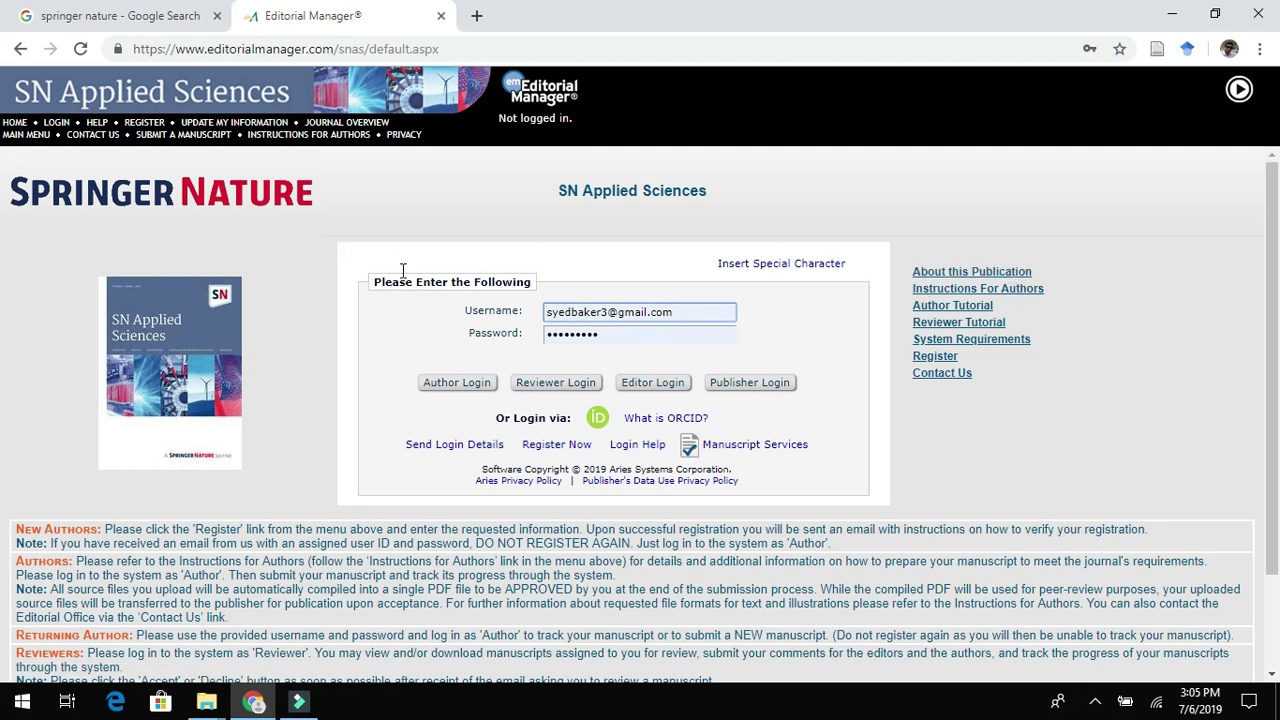
Log in to Editorial Manager as an author using the saved login.
left_click(399, 467)
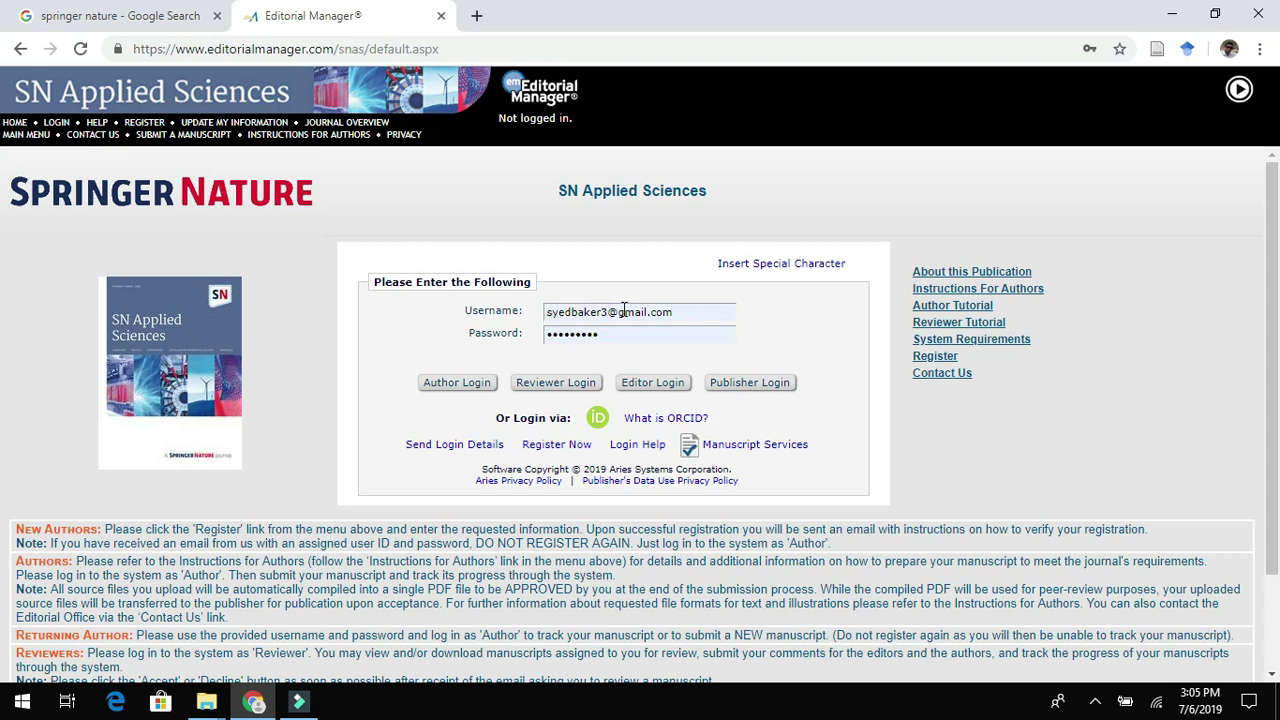
triple_click(676, 315)
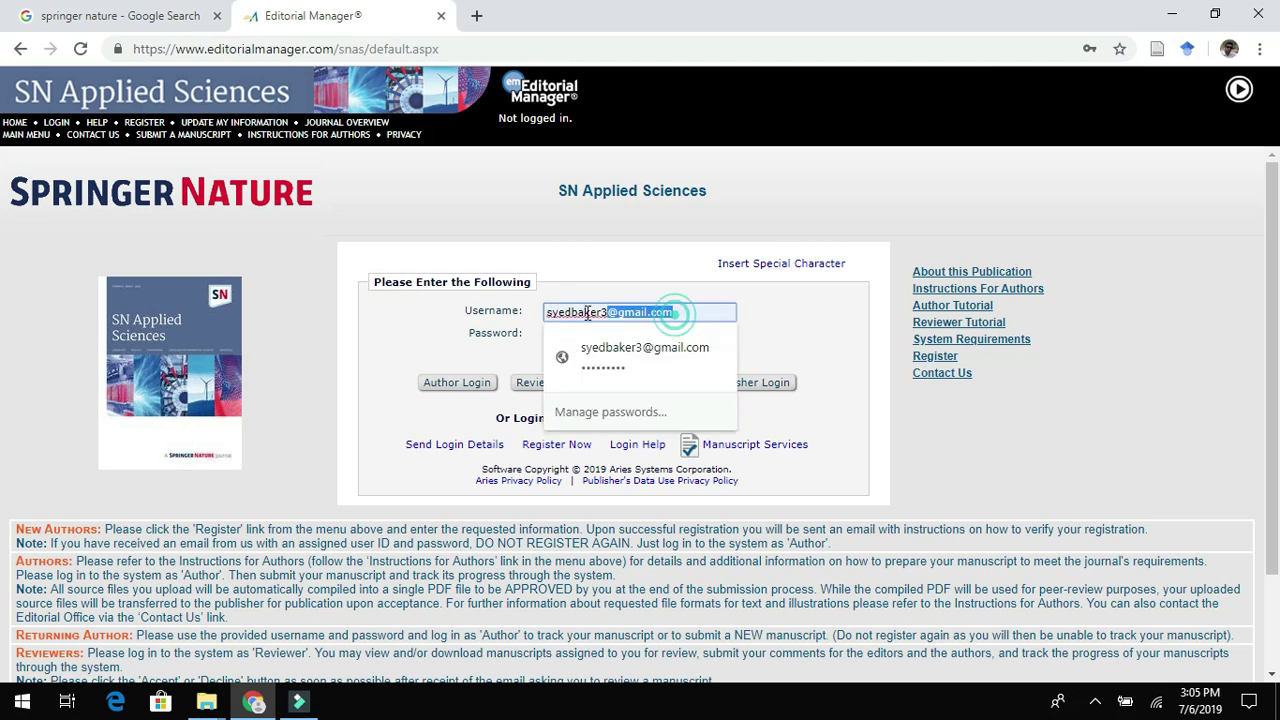
key("Down")
key("Return")
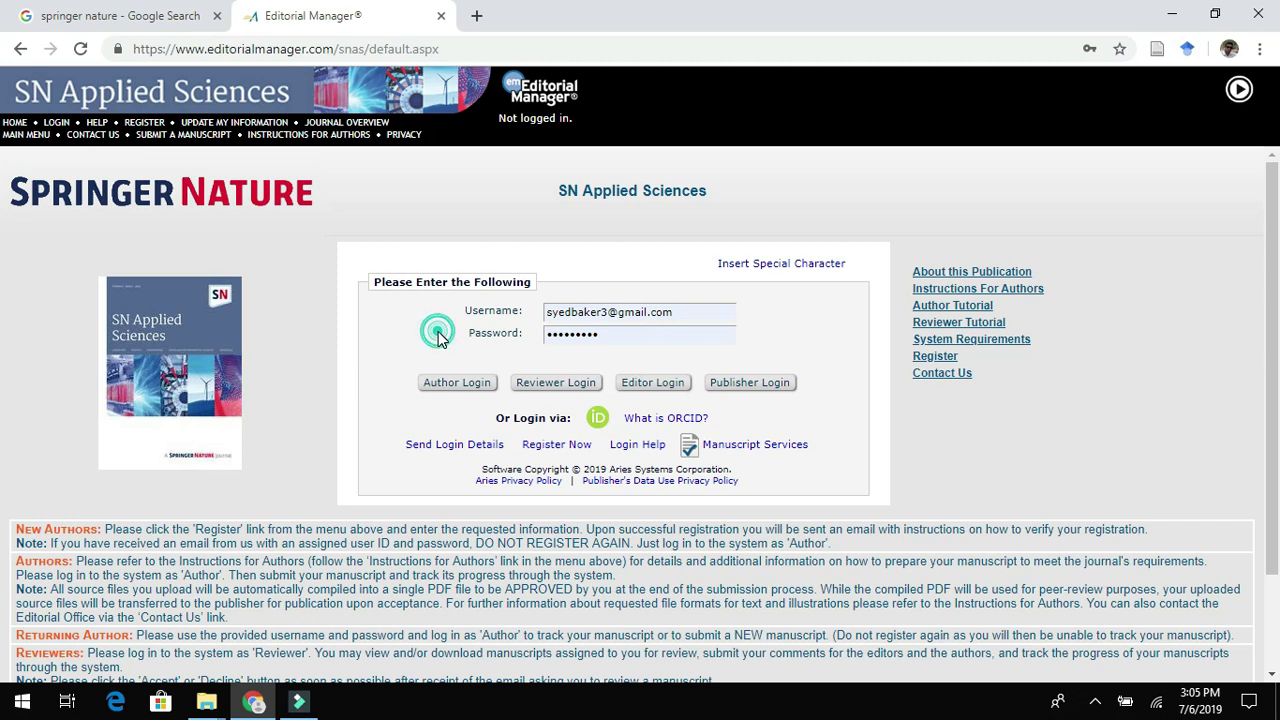
left_click(440, 388)
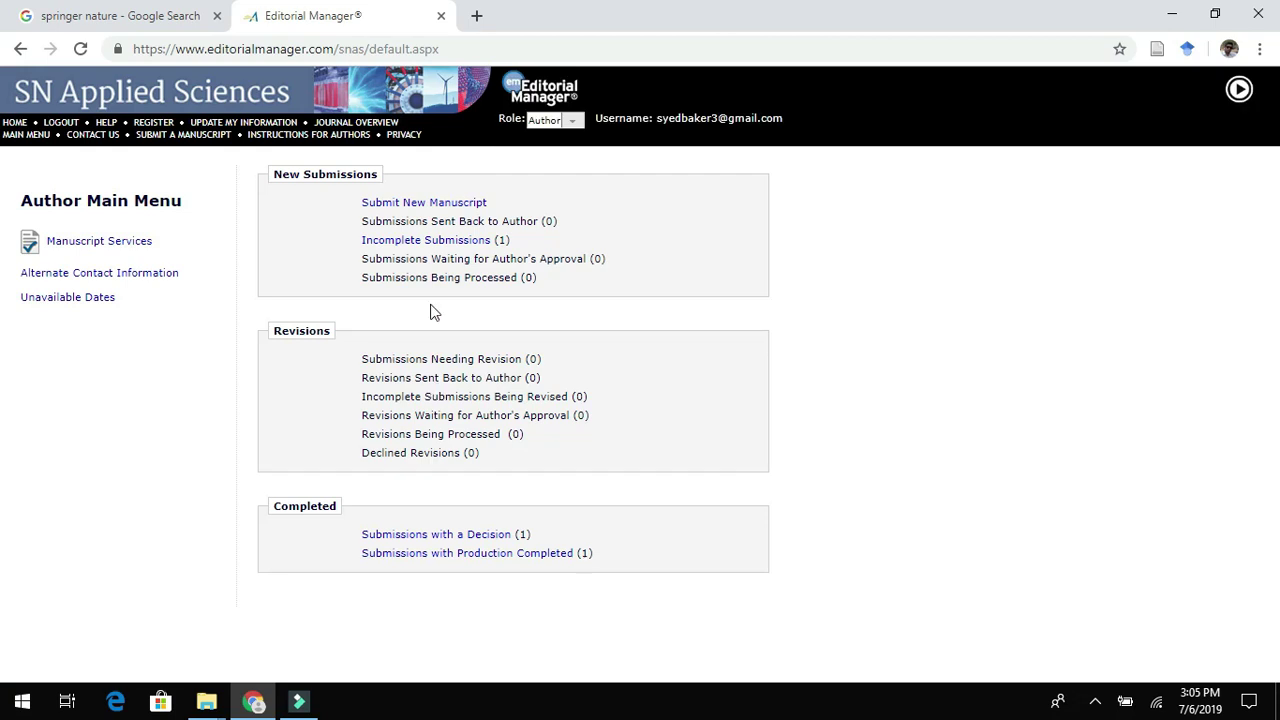
Resume the incomplete submission, keeping Review Paper as the article type.
left_click(424, 203)
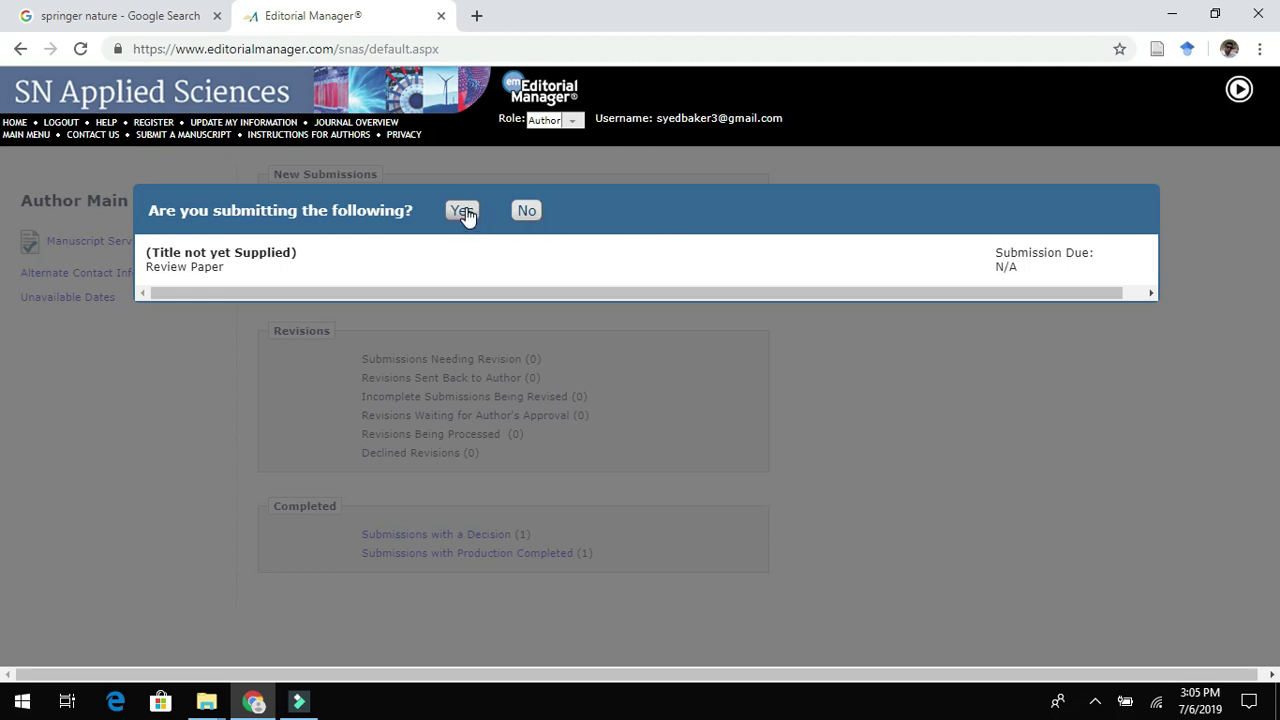
left_click(463, 212)
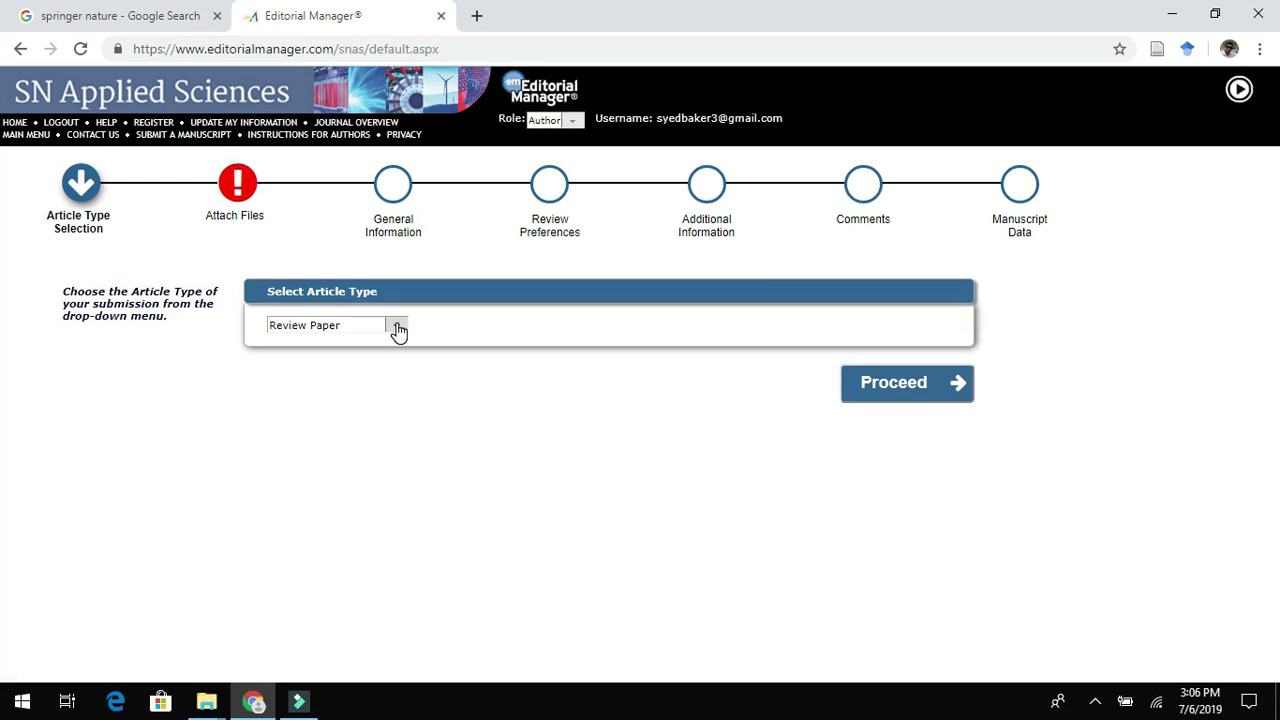
left_click(886, 377)
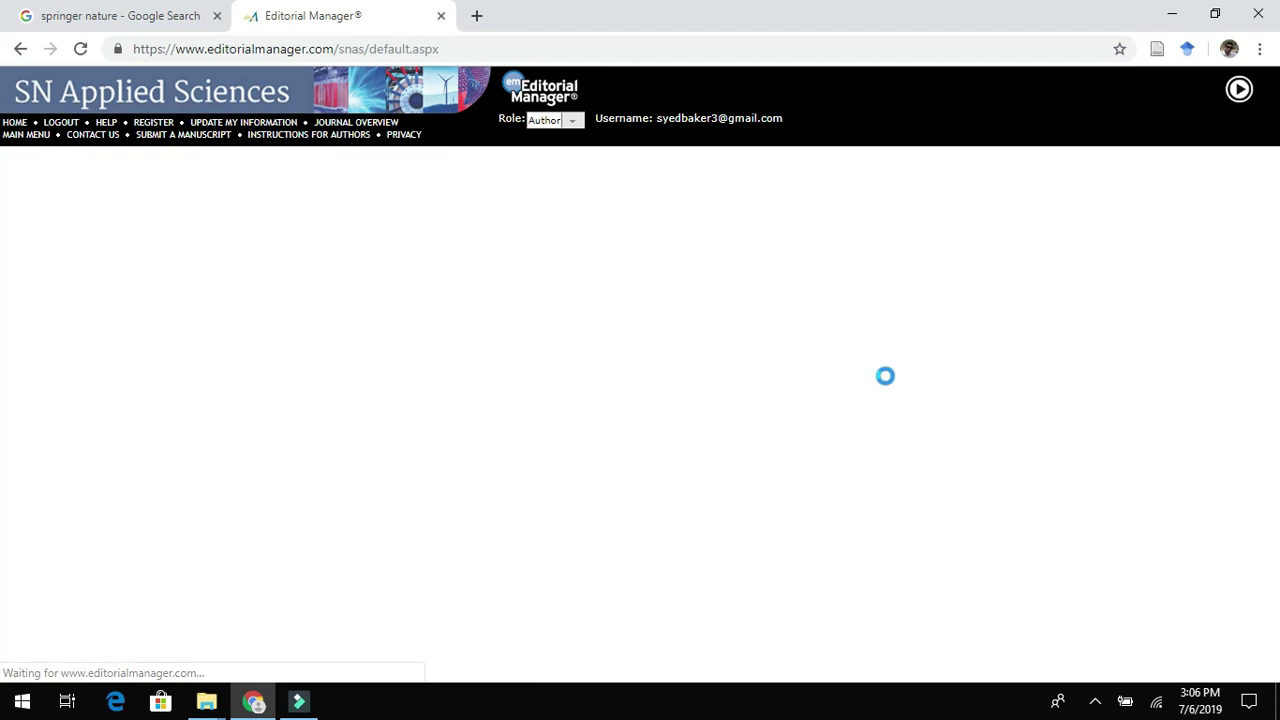
Attach 1Revised SNAS review article.docx from the SN ASCI folder.
left_click(548, 377)
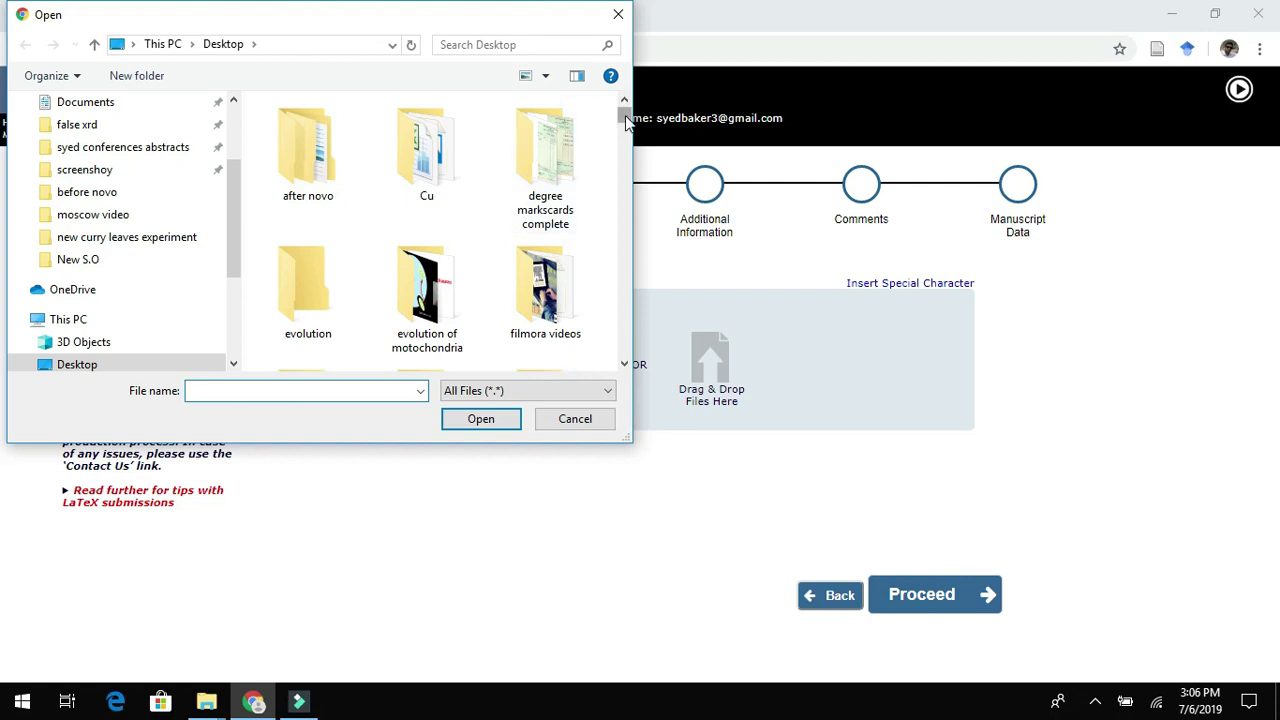
type("SN")
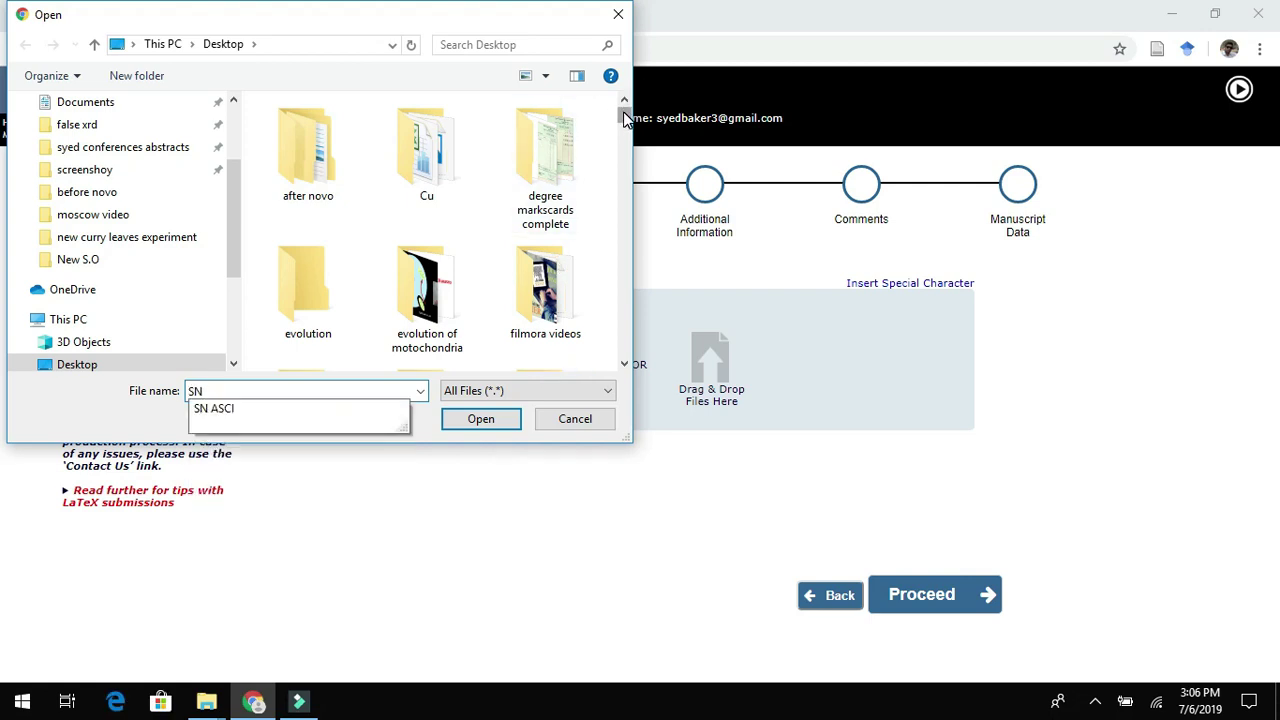
key("Down")
key("Return")
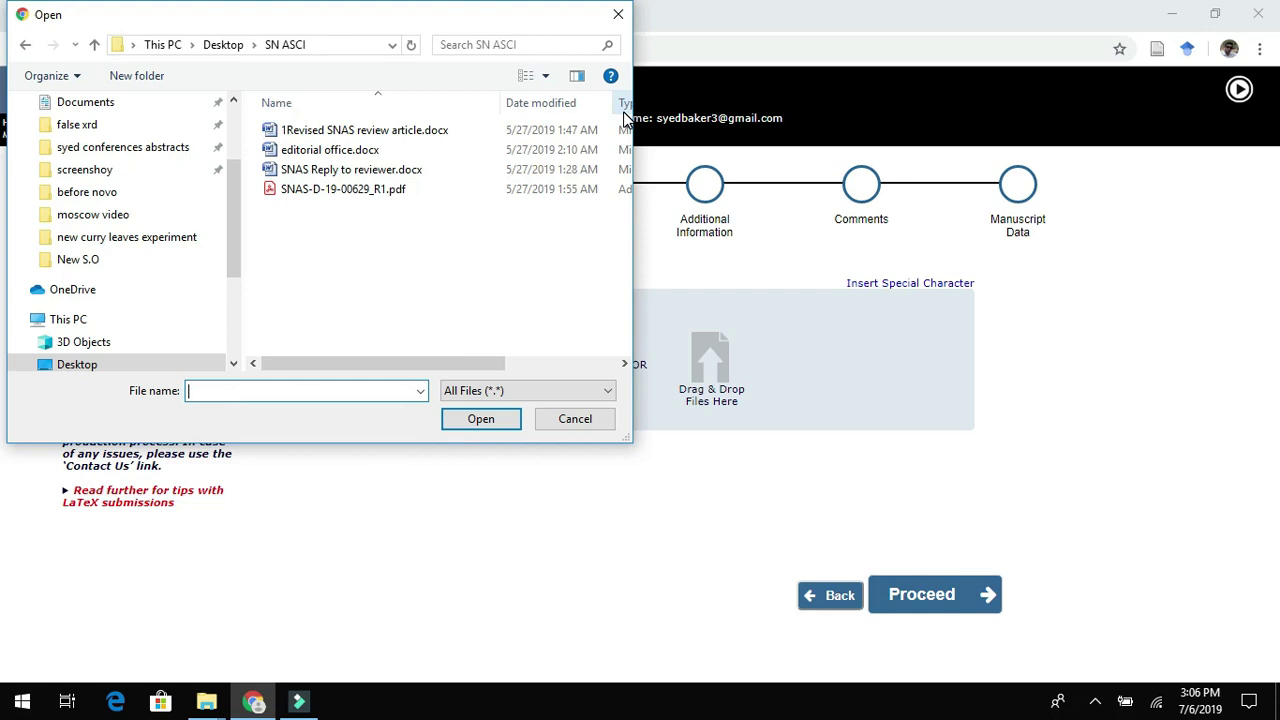
double_click(395, 132)
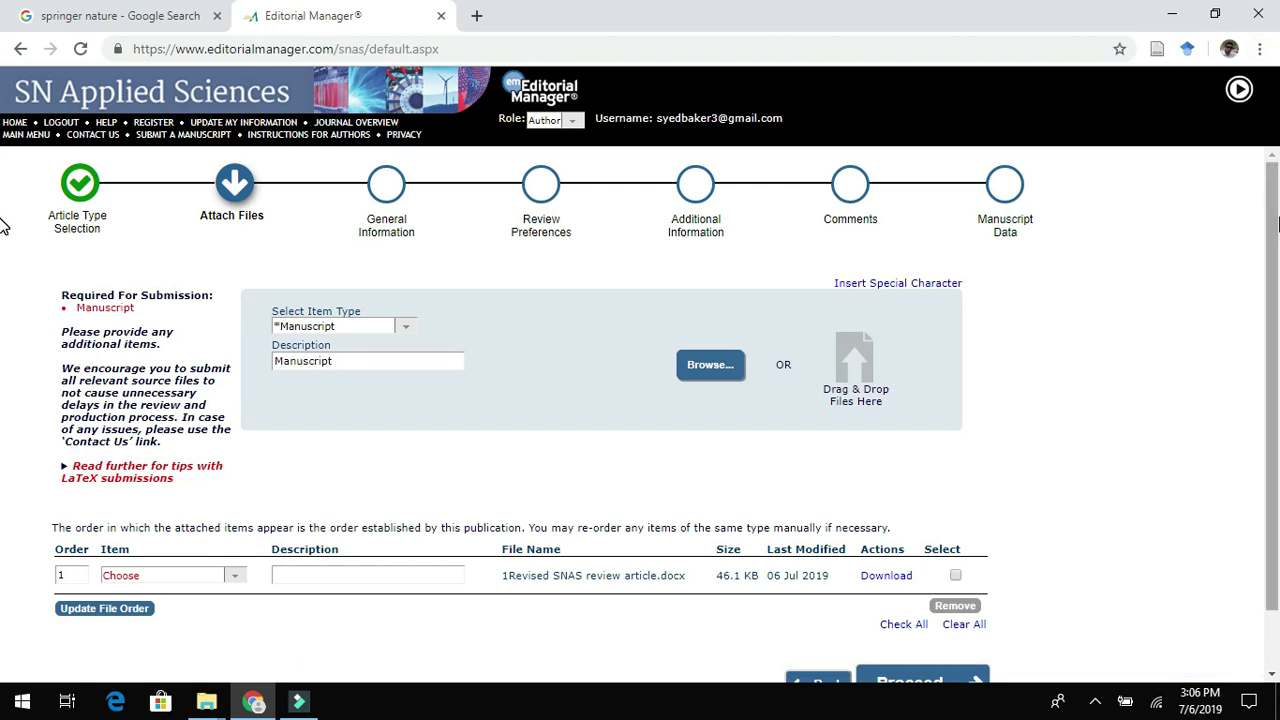
Make the file the Manuscript item, described 'Manuscript file', and proceed.
scroll(1277, 222, "down", 1)
scroll(1276, 180, "up", 1)
scroll(1276, 180, "down", 1)
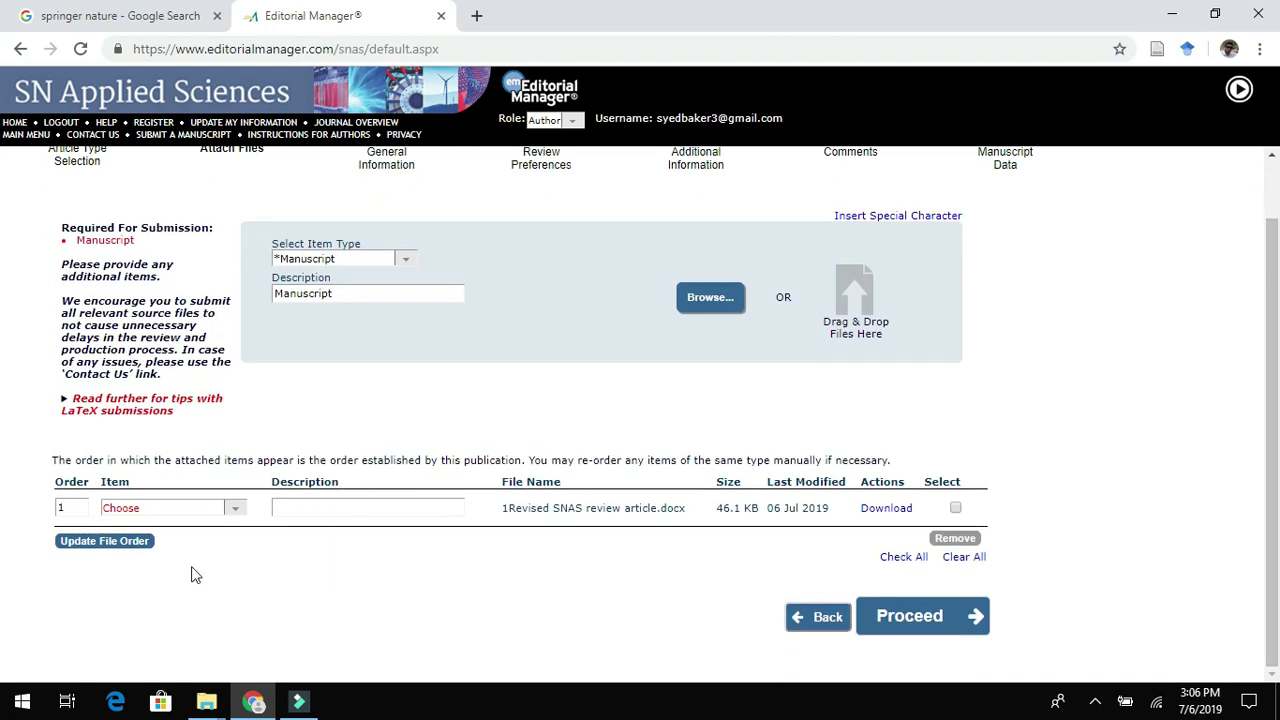
left_click(236, 510)
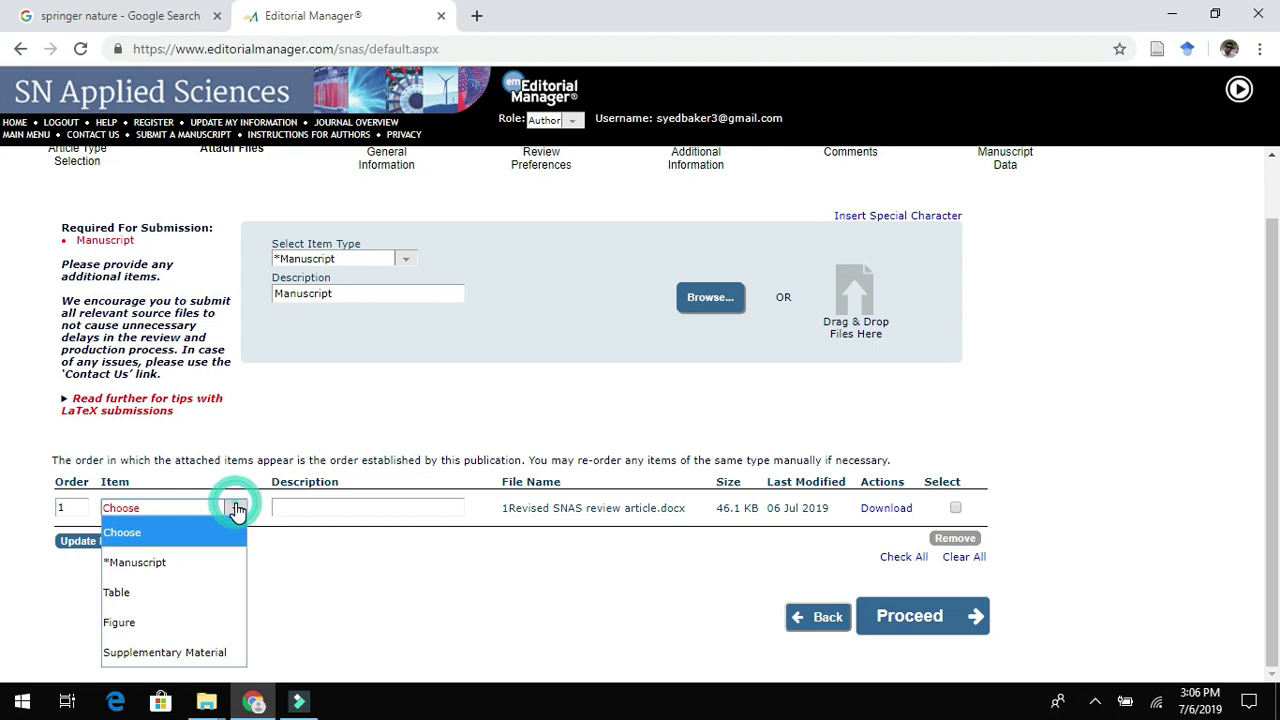
left_click(190, 564)
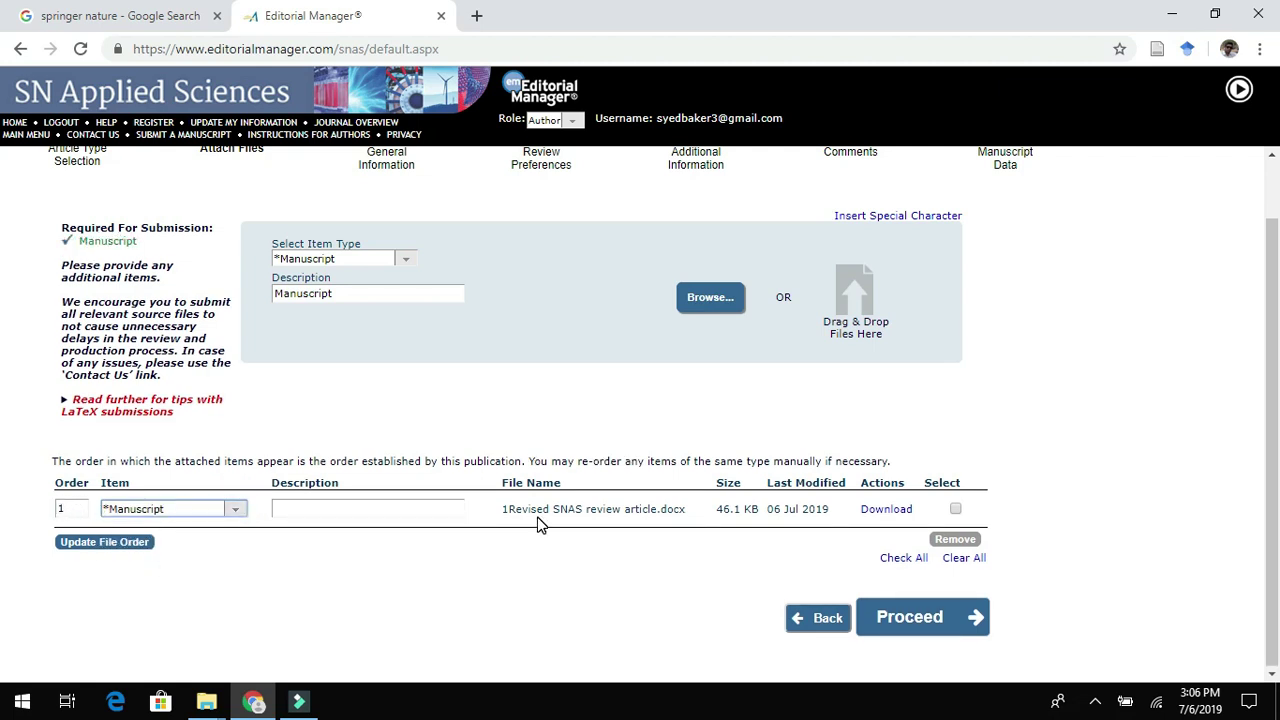
left_click(390, 509)
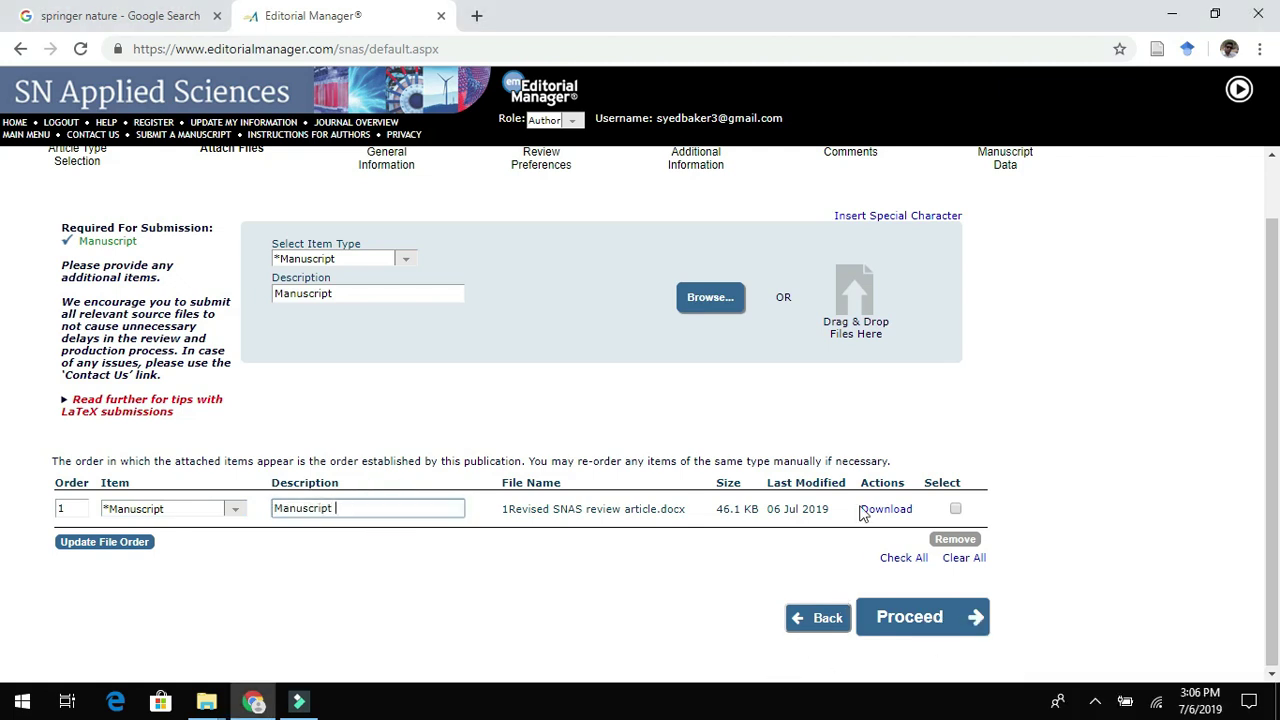
type("file")
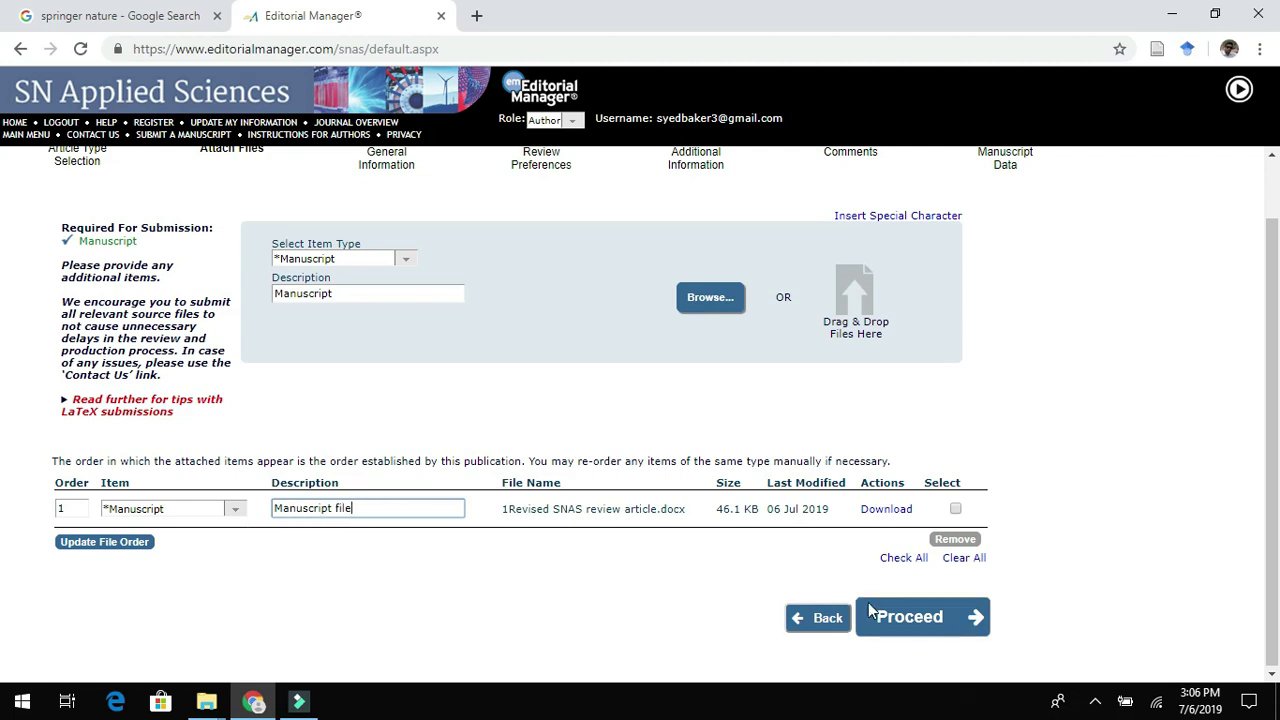
left_click(920, 618)
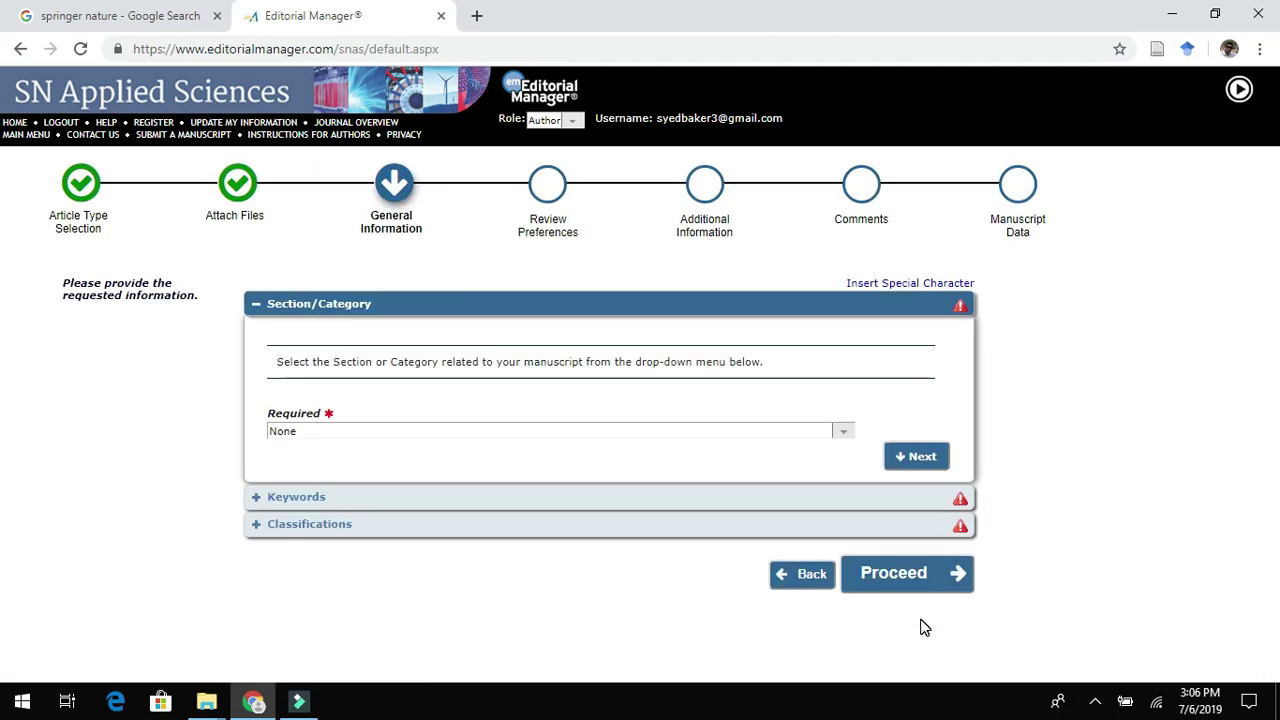
Set the Section/Category to Materials Science.
left_click(846, 433)
scroll(728, 306, "down", 1)
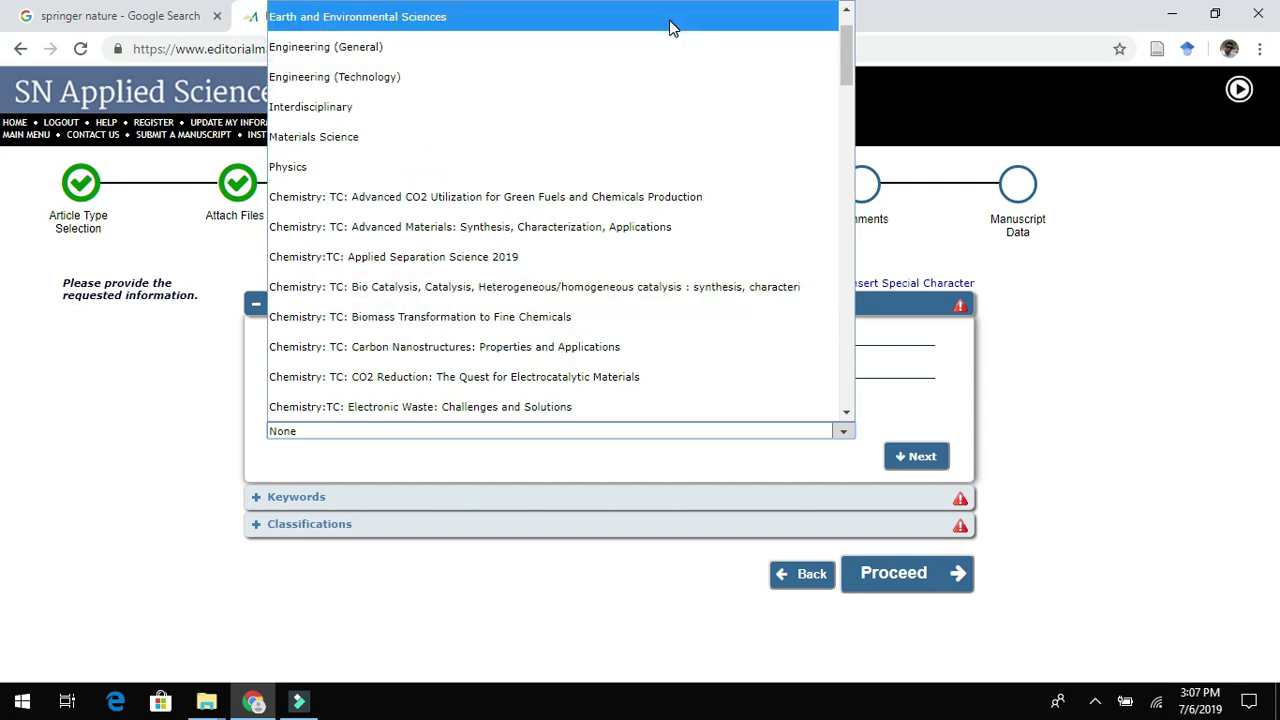
left_click(627, 136)
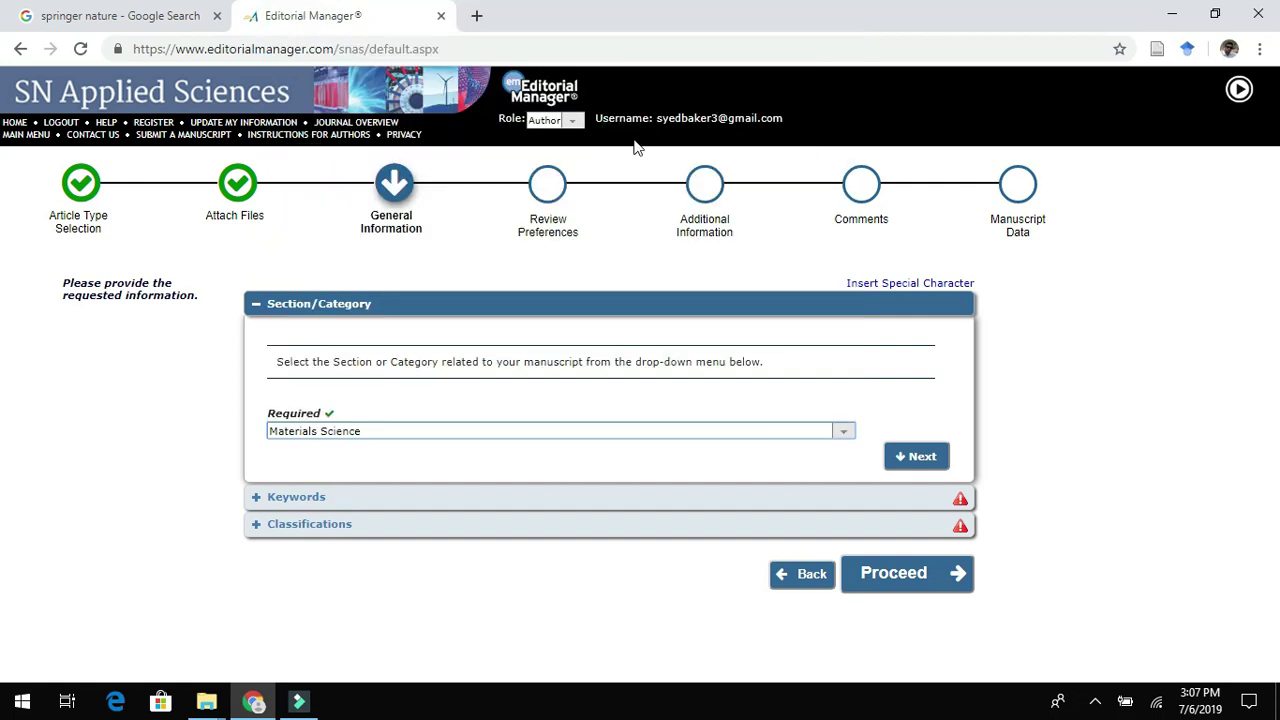
Enter keywords nanomaterials; nanotechnology; nanoscience; antibiotics; nanobactericides.
left_click(847, 500)
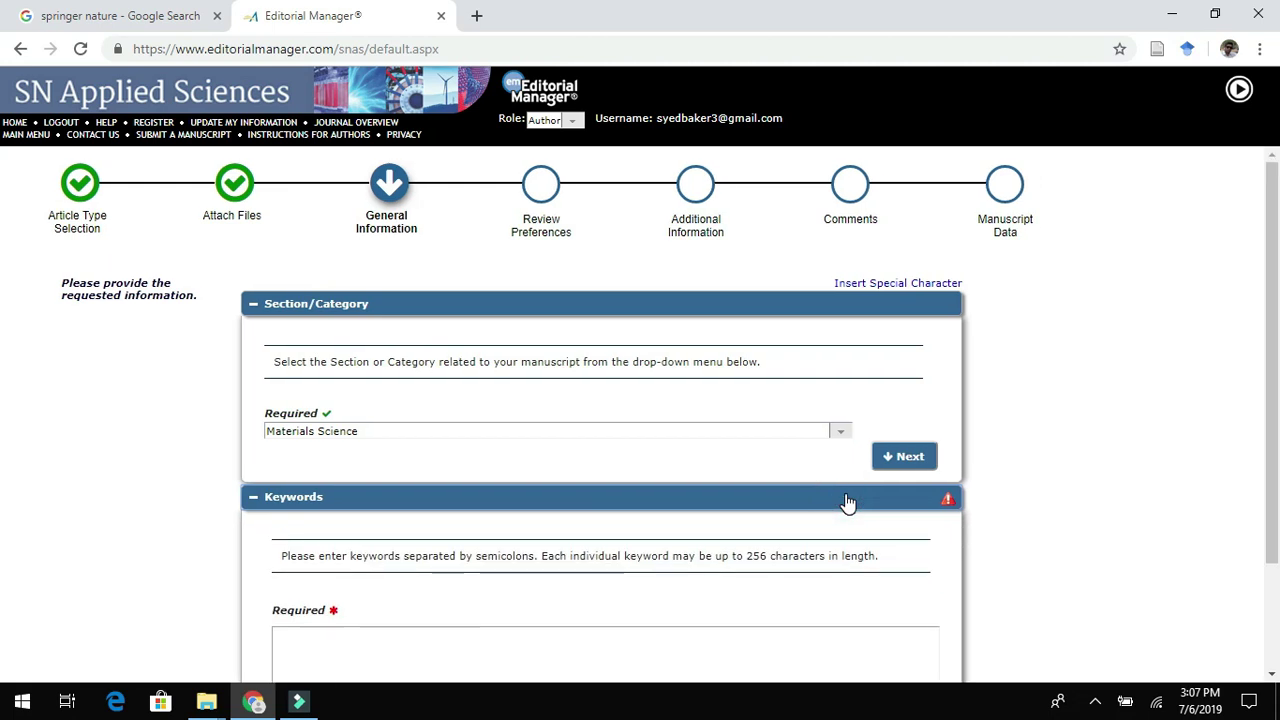
scroll(1274, 310, "down", 2)
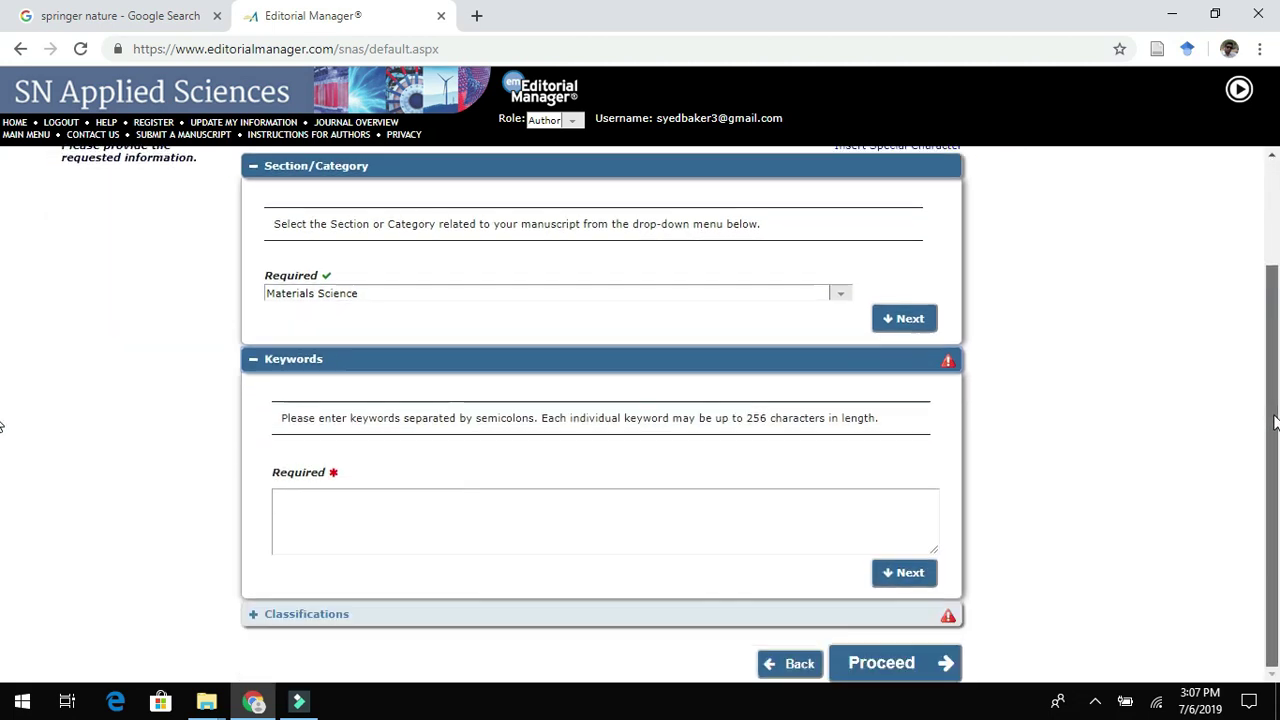
left_click(632, 517)
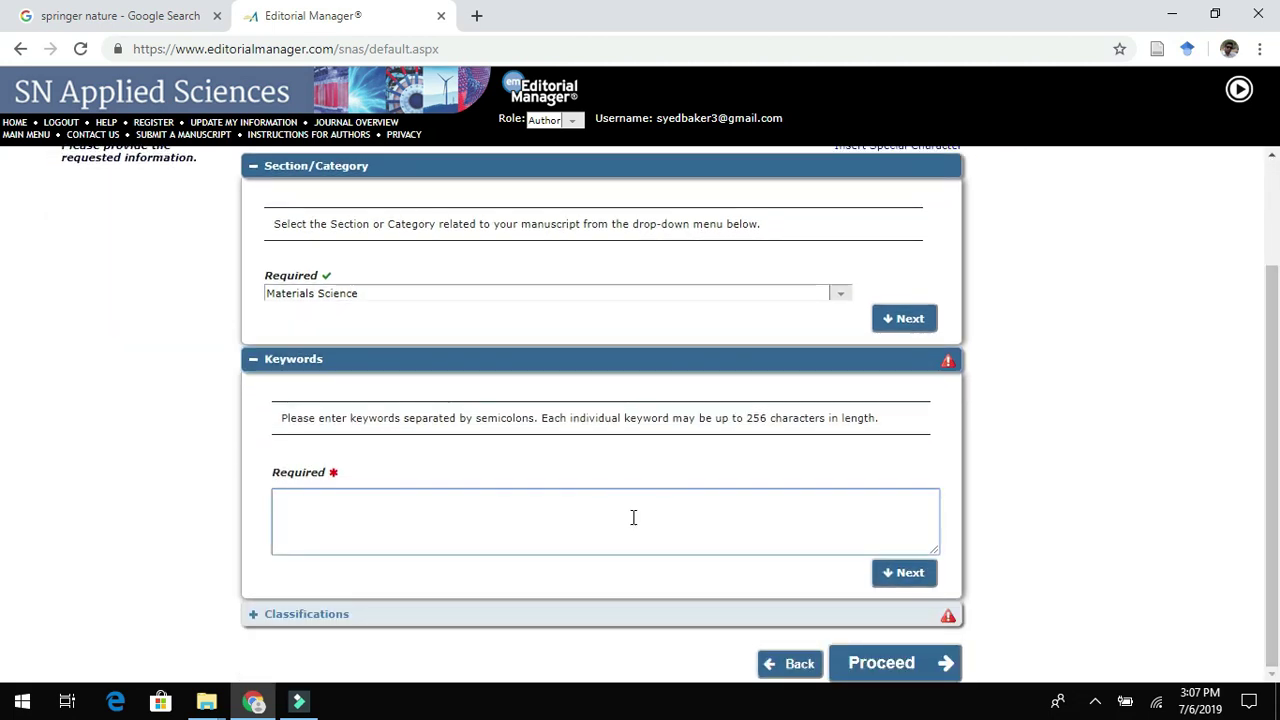
type("nano")
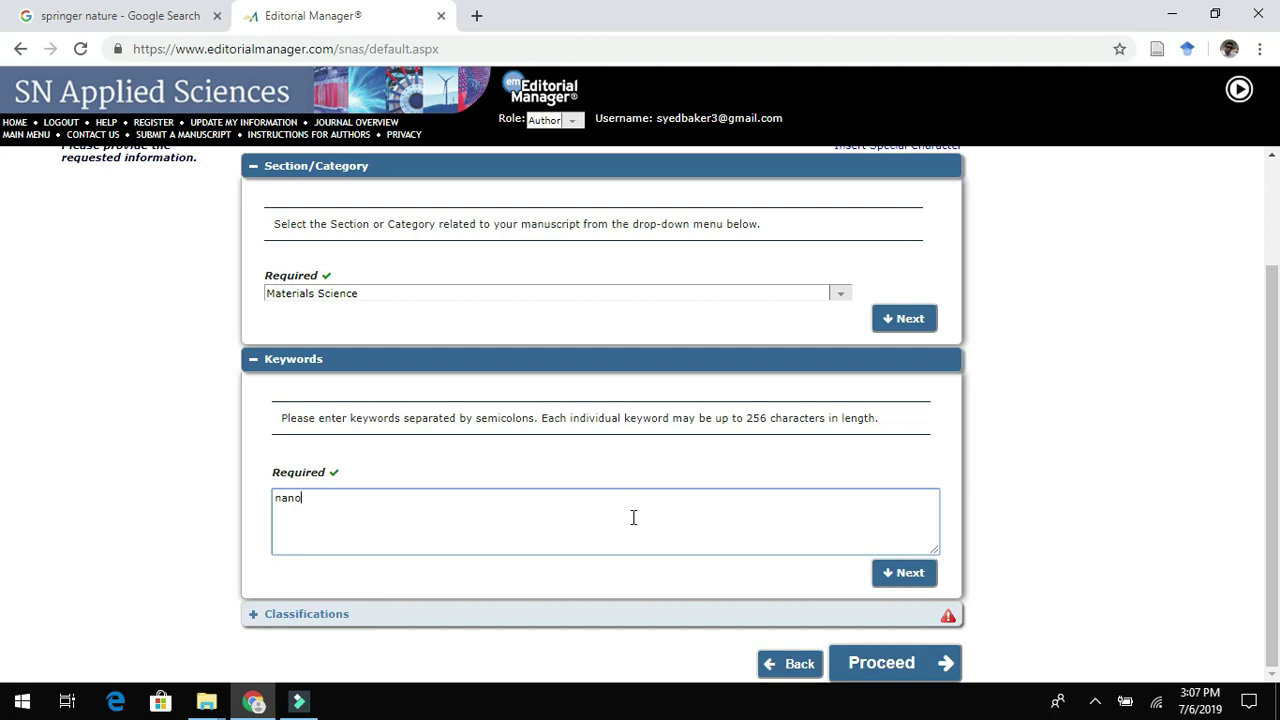
type("materials;")
key("BackSpace")
key("BackSpace")
key("BackSpace")
type(";")
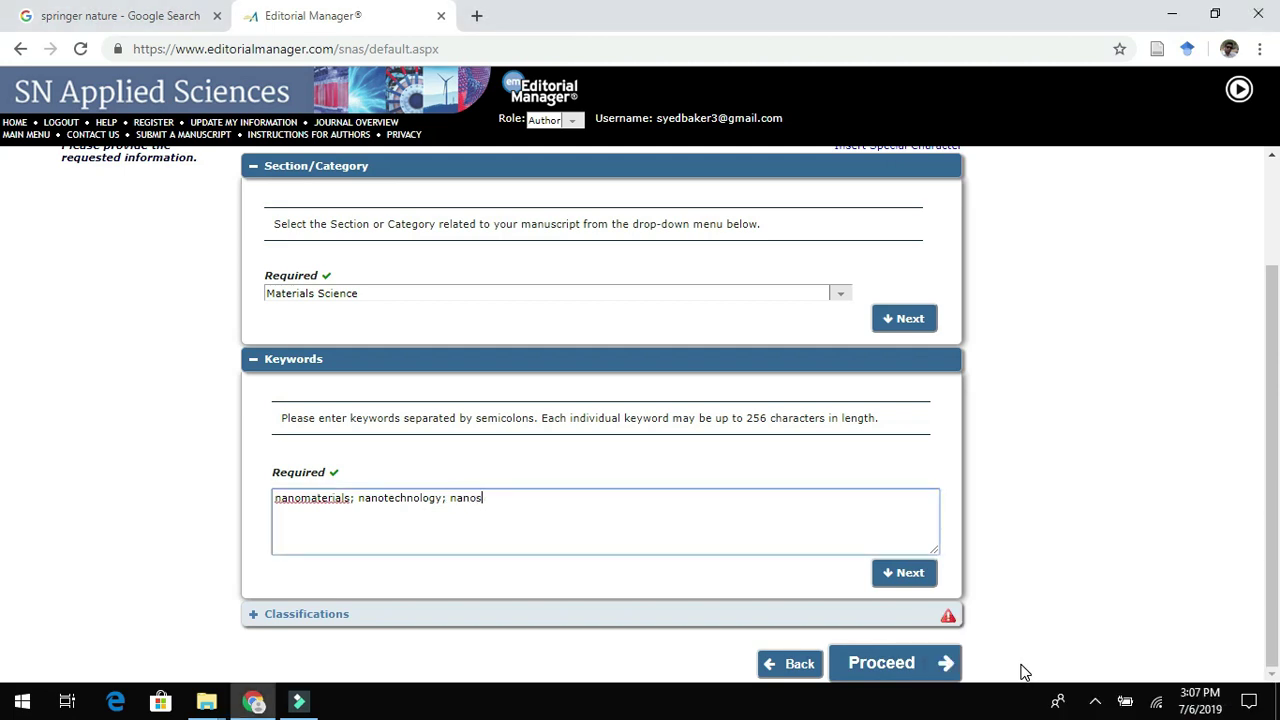
type("nanoscience;")
type("antibiotics; nanobactericides")
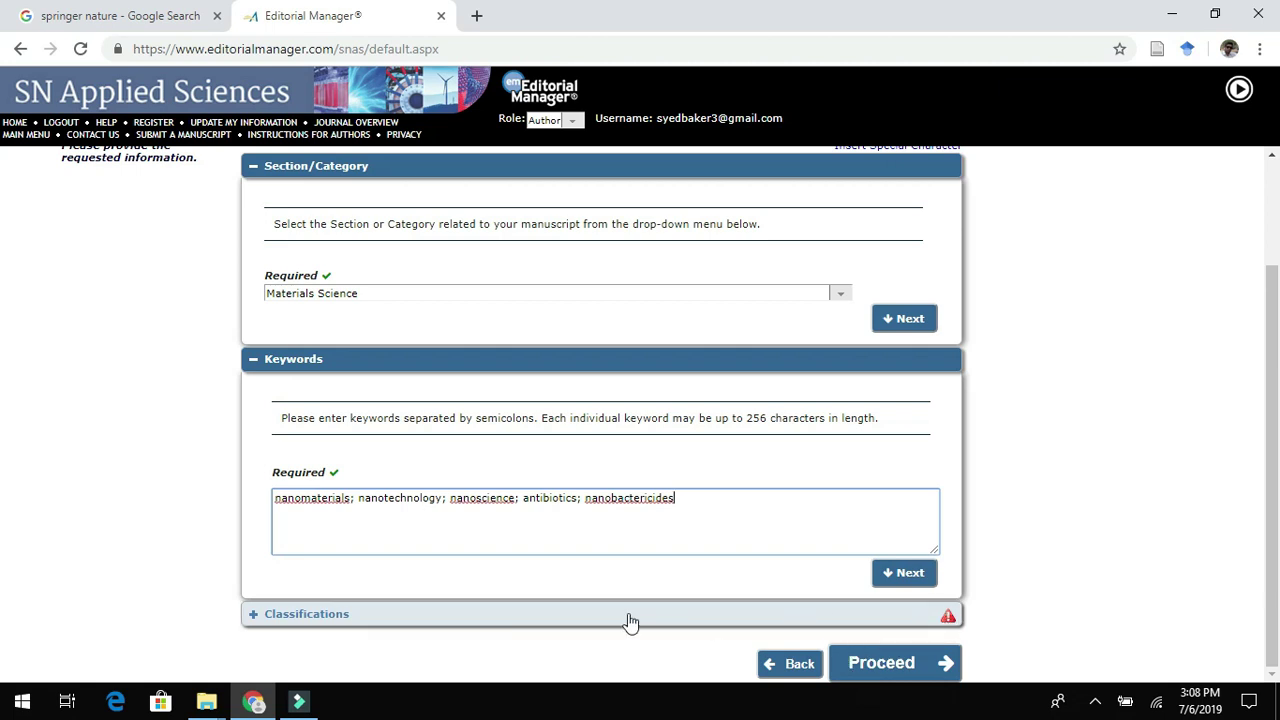
left_click(533, 621)
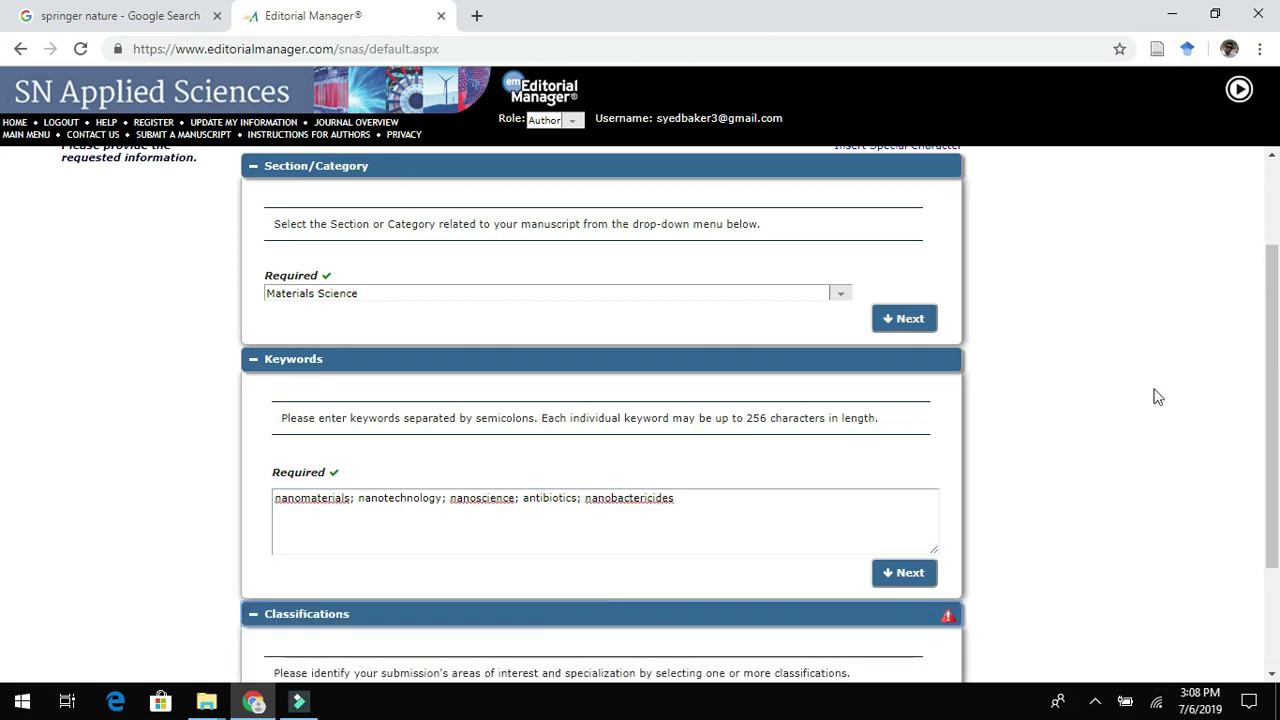
left_click_drag(1274, 343, 1274, 451)
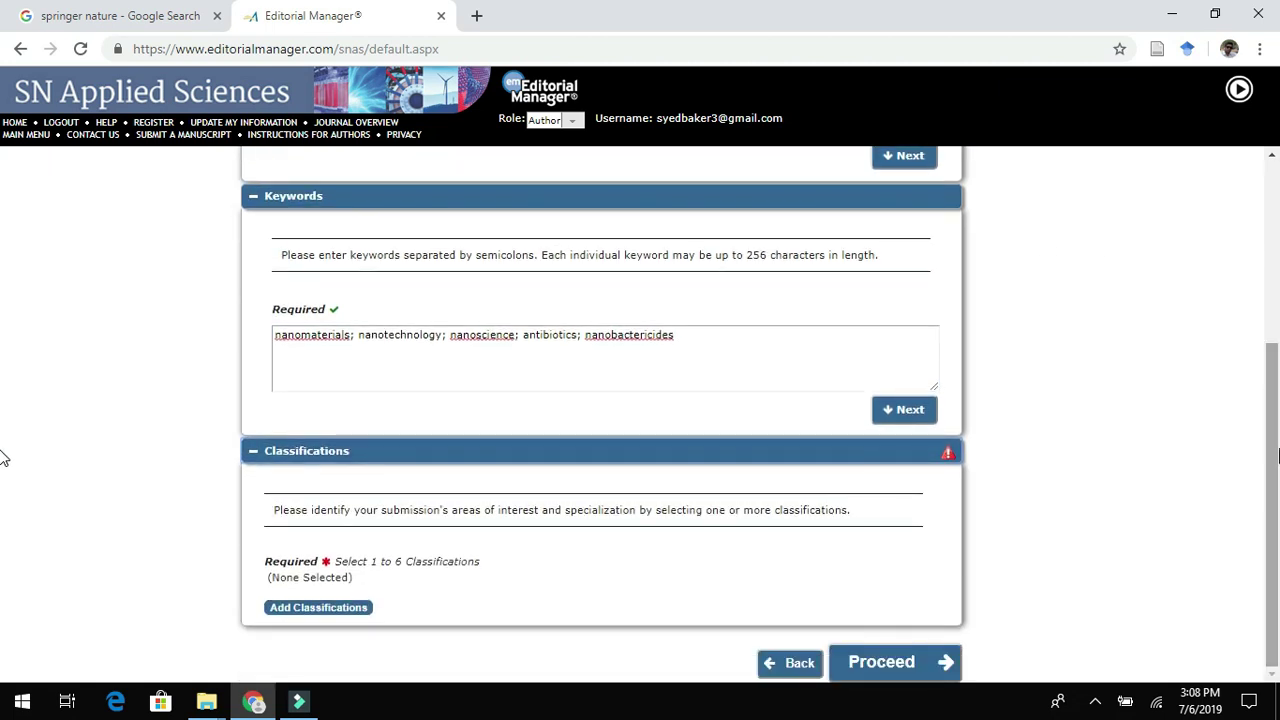
Add Biotechnology, Nanochemistry and Green Chemistry as classifications, then proceed.
left_click(298, 609)
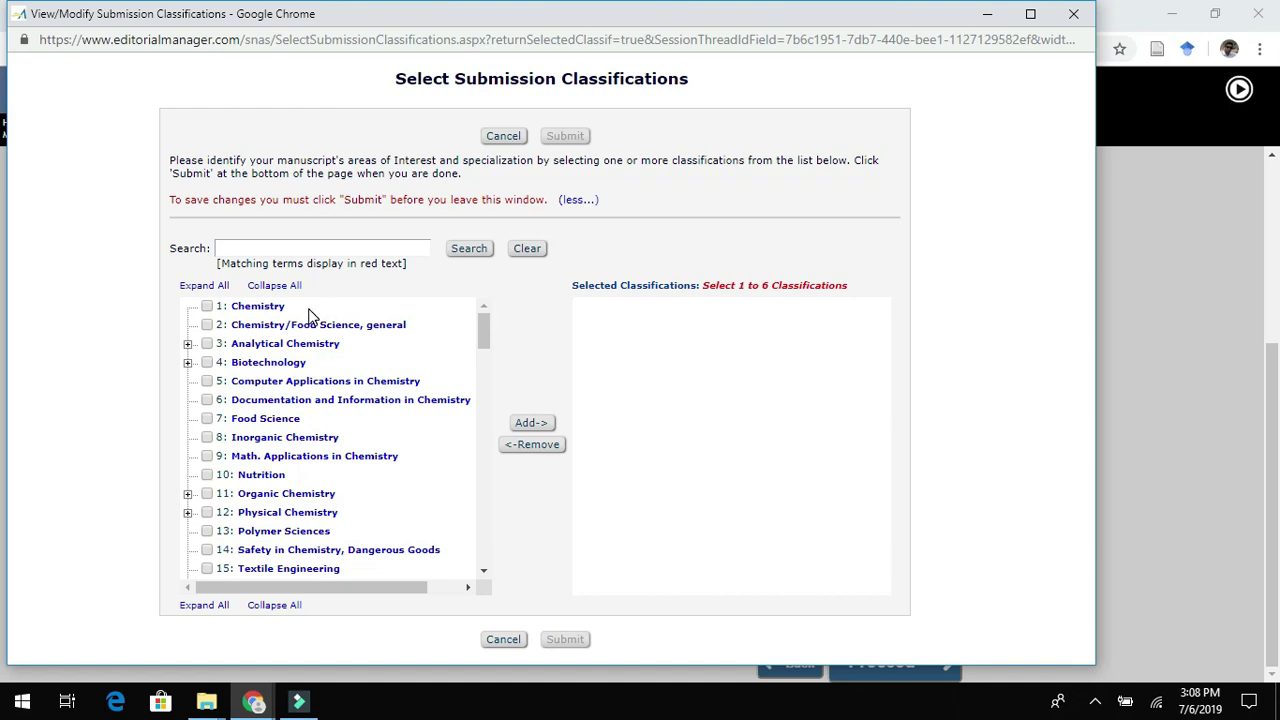
left_click(207, 363)
left_click(483, 328)
left_click_drag(483, 330, 482, 349)
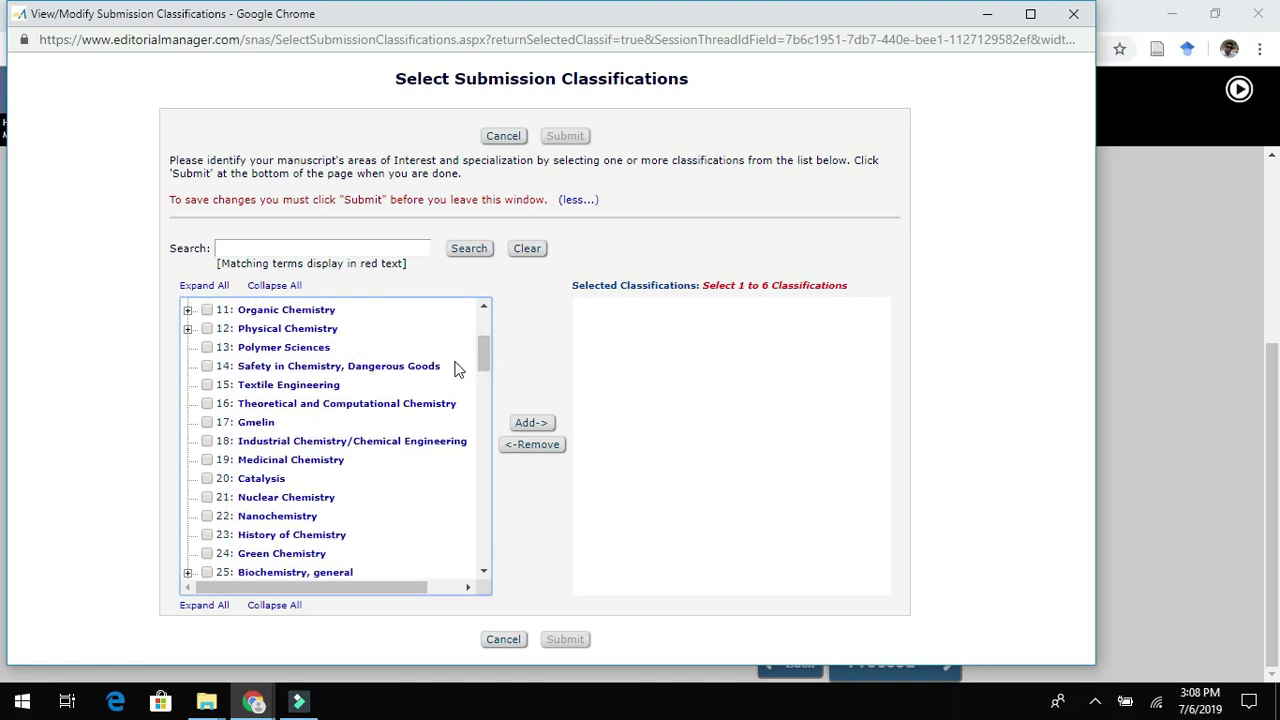
left_click(207, 517)
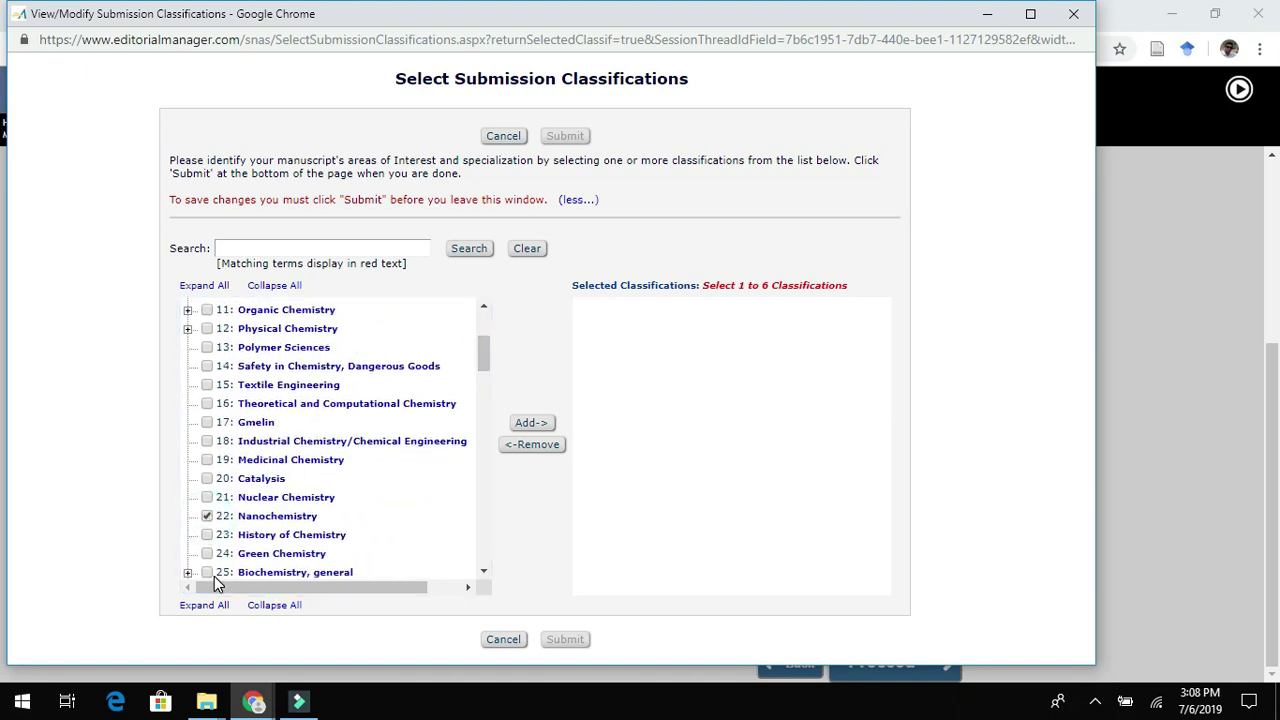
left_click(207, 554)
left_click(536, 425)
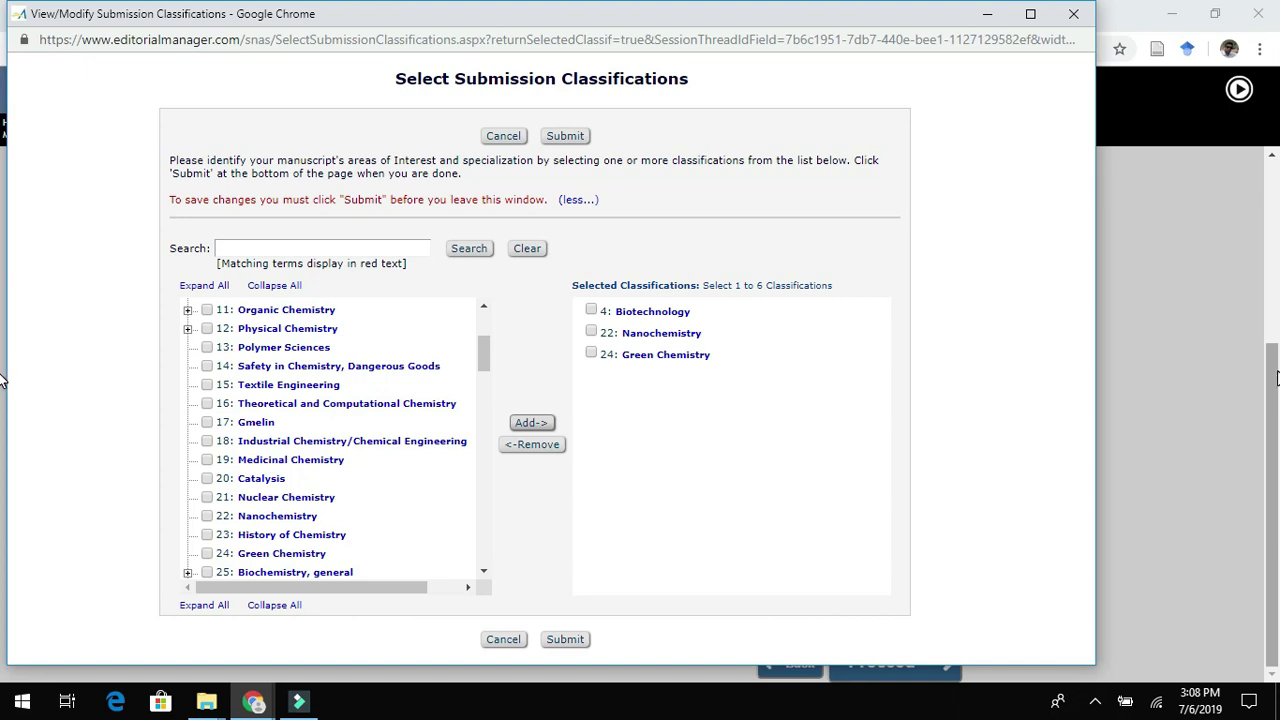
left_click(565, 640)
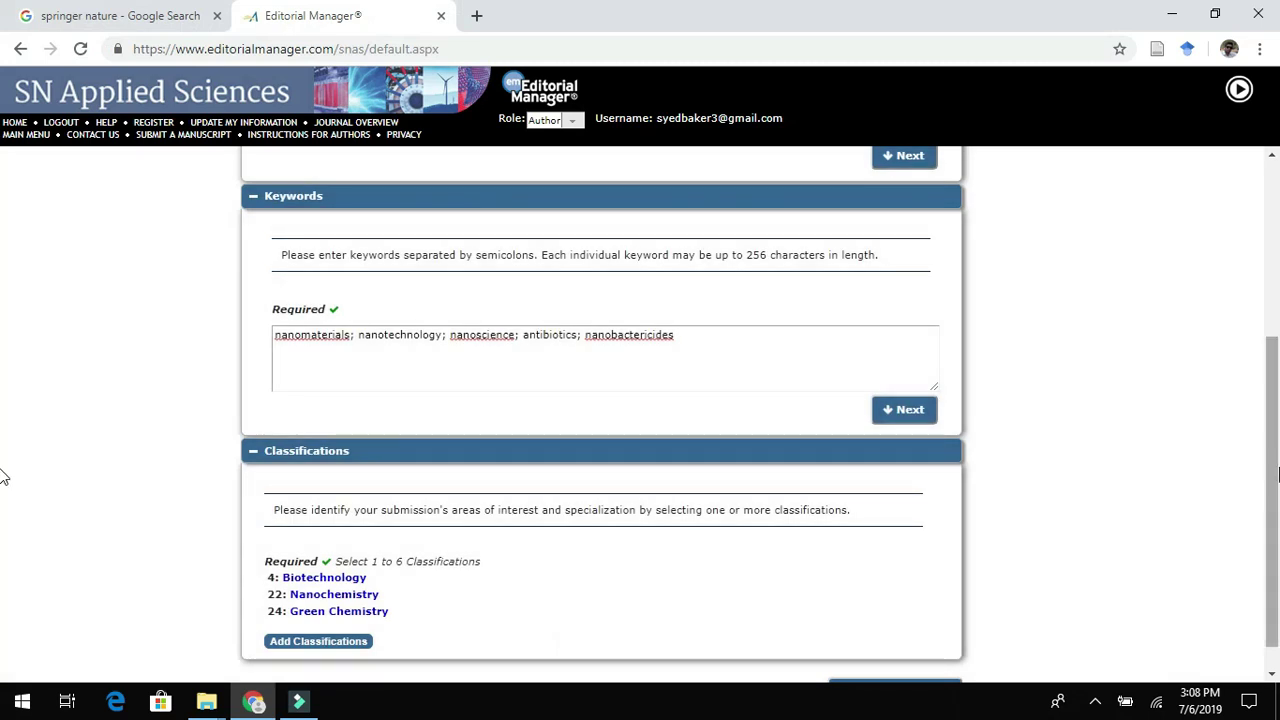
scroll(3, 480, "down", 1)
left_click(879, 659)
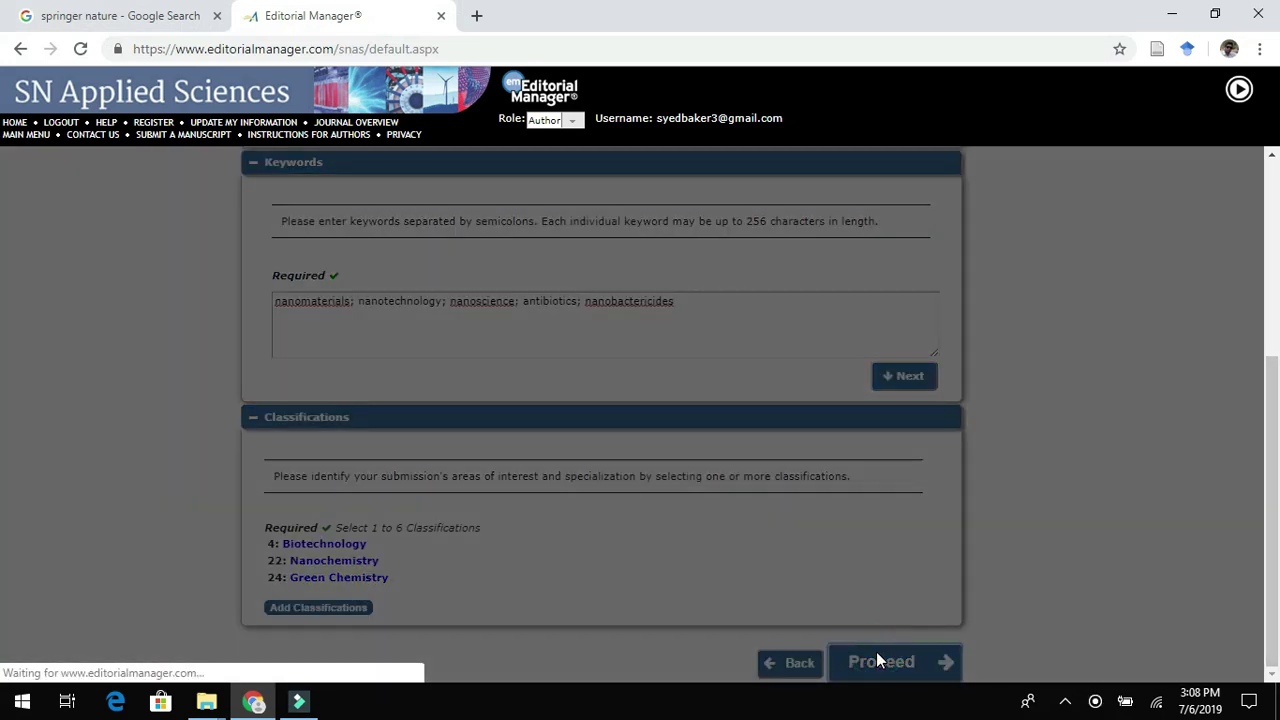
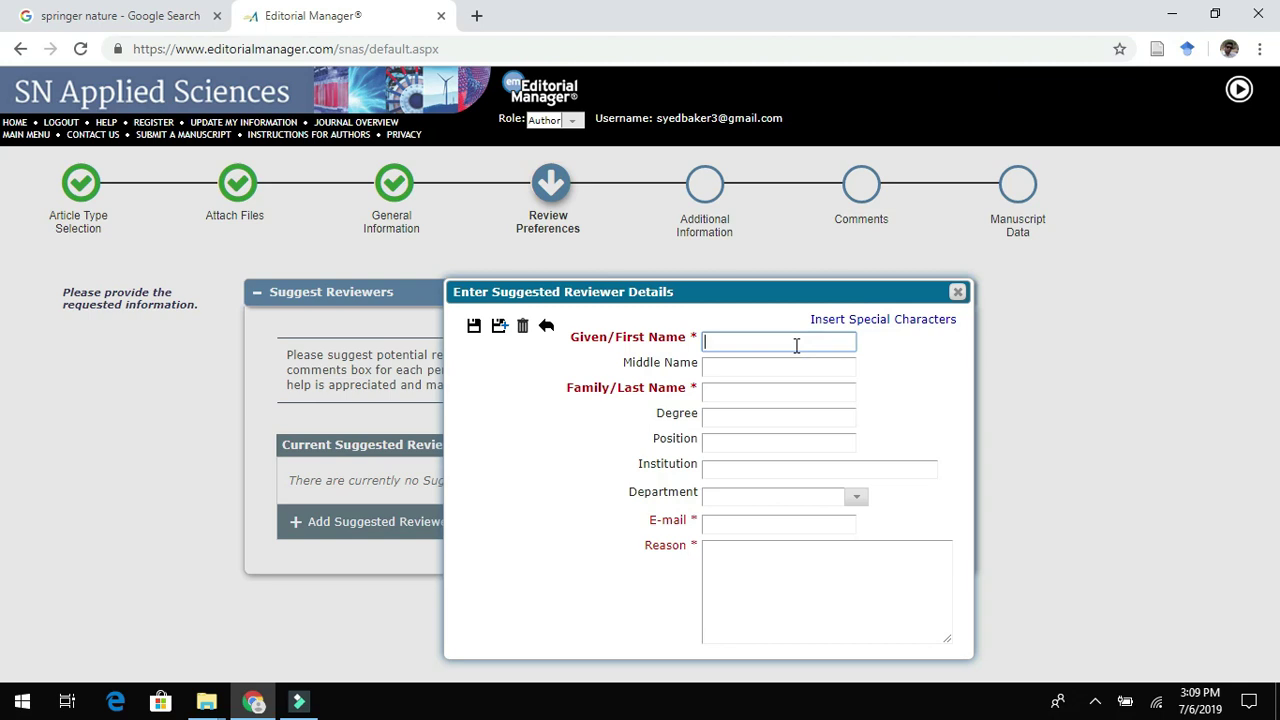
Enter the first suggested reviewer's given name, family name and e-mail address.
left_click(755, 397)
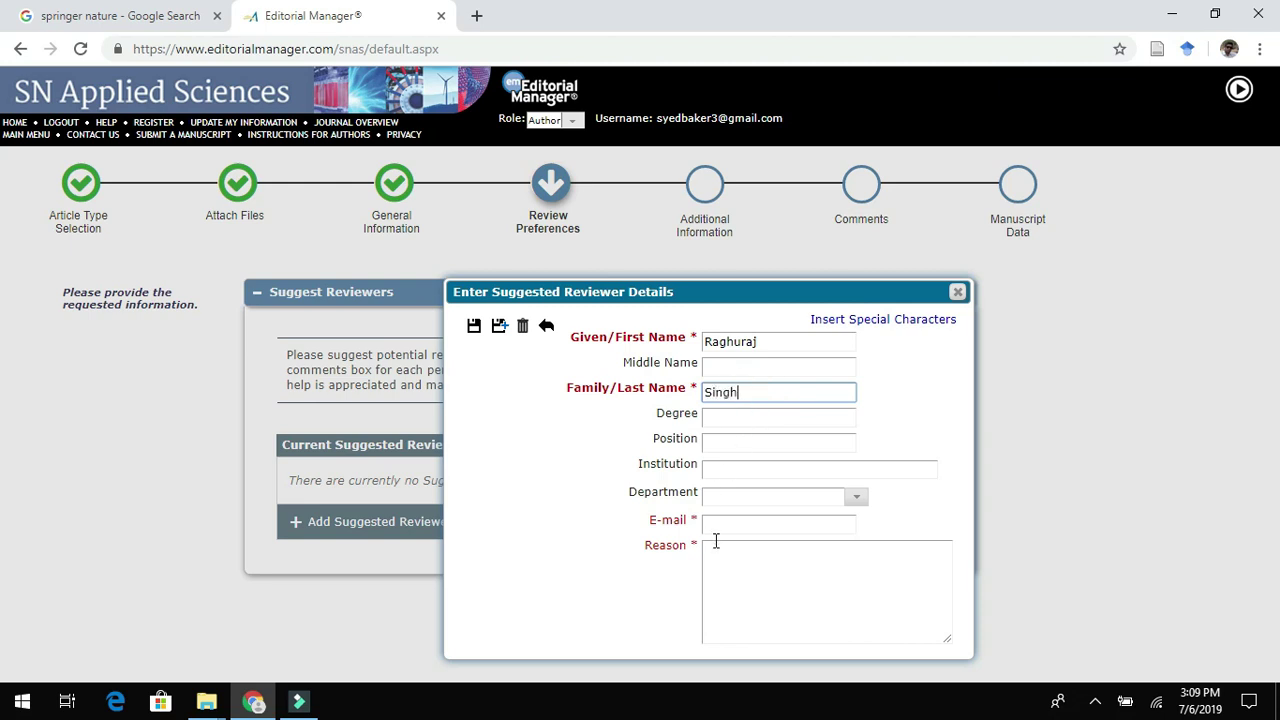
left_click(724, 528)
type("chemic")
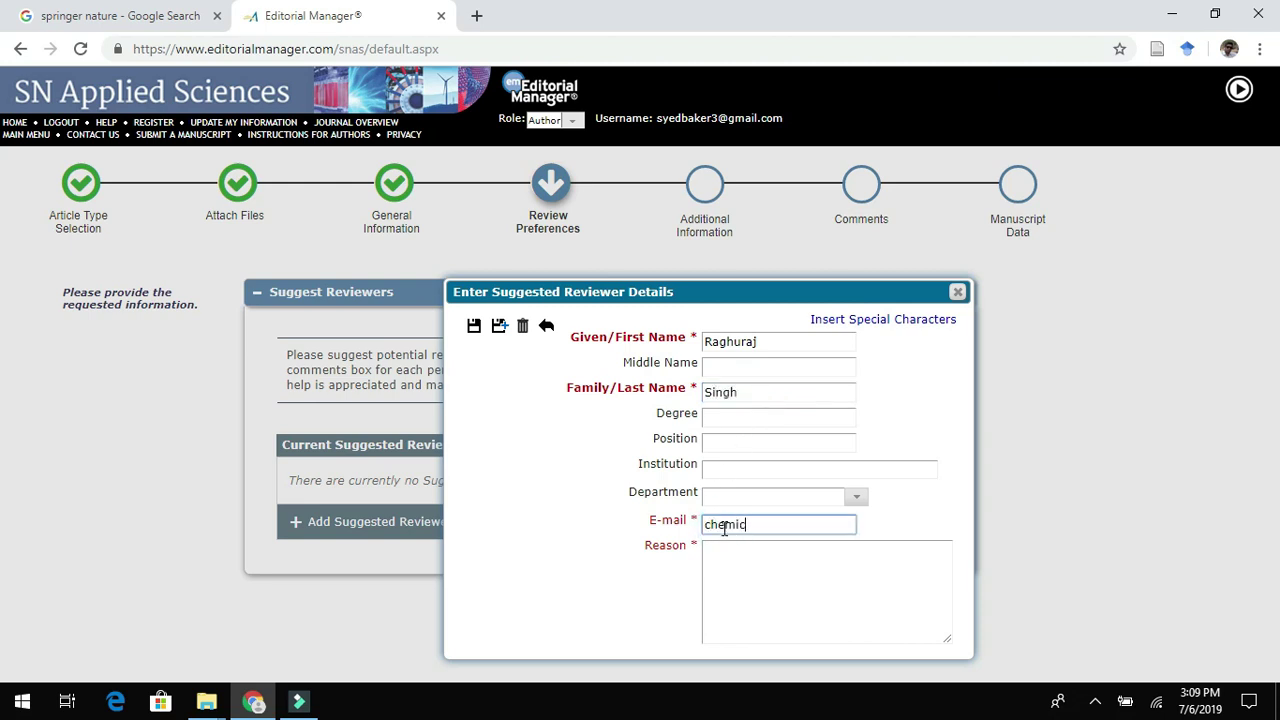
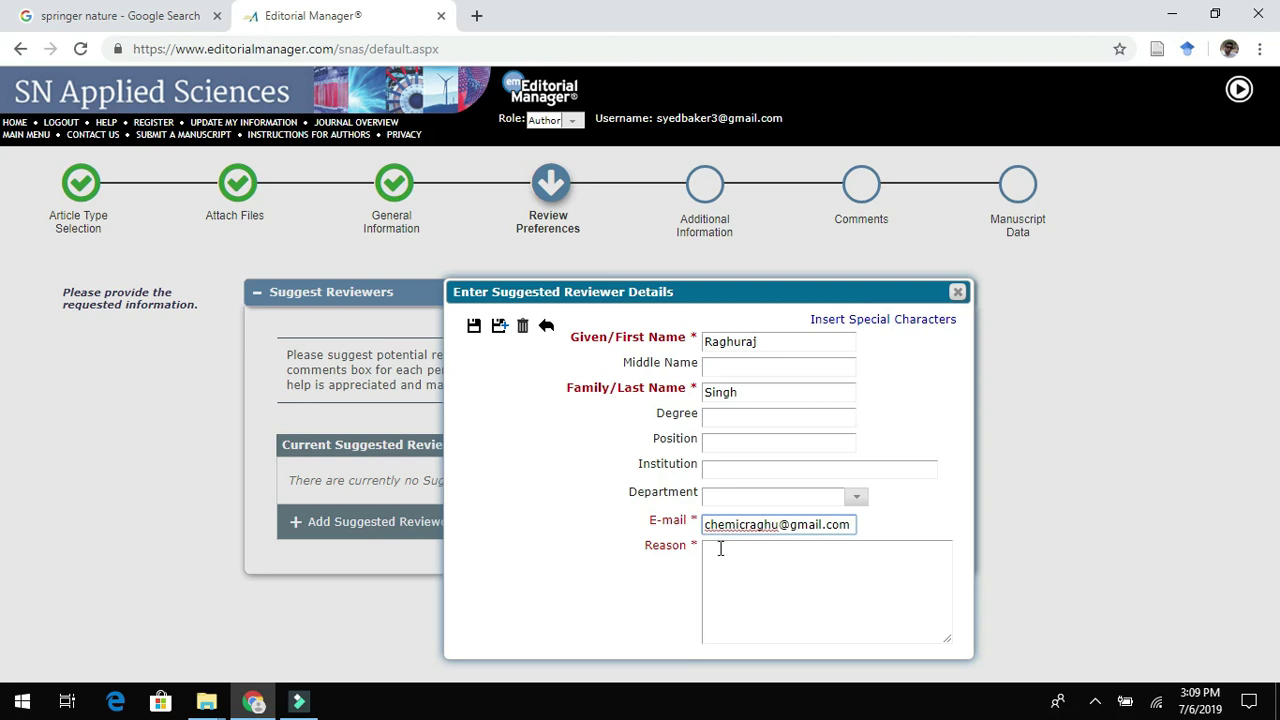
Give the reason 'expertise in nanoscience', fixing the typo, and save this reviewer.
left_click(721, 560)
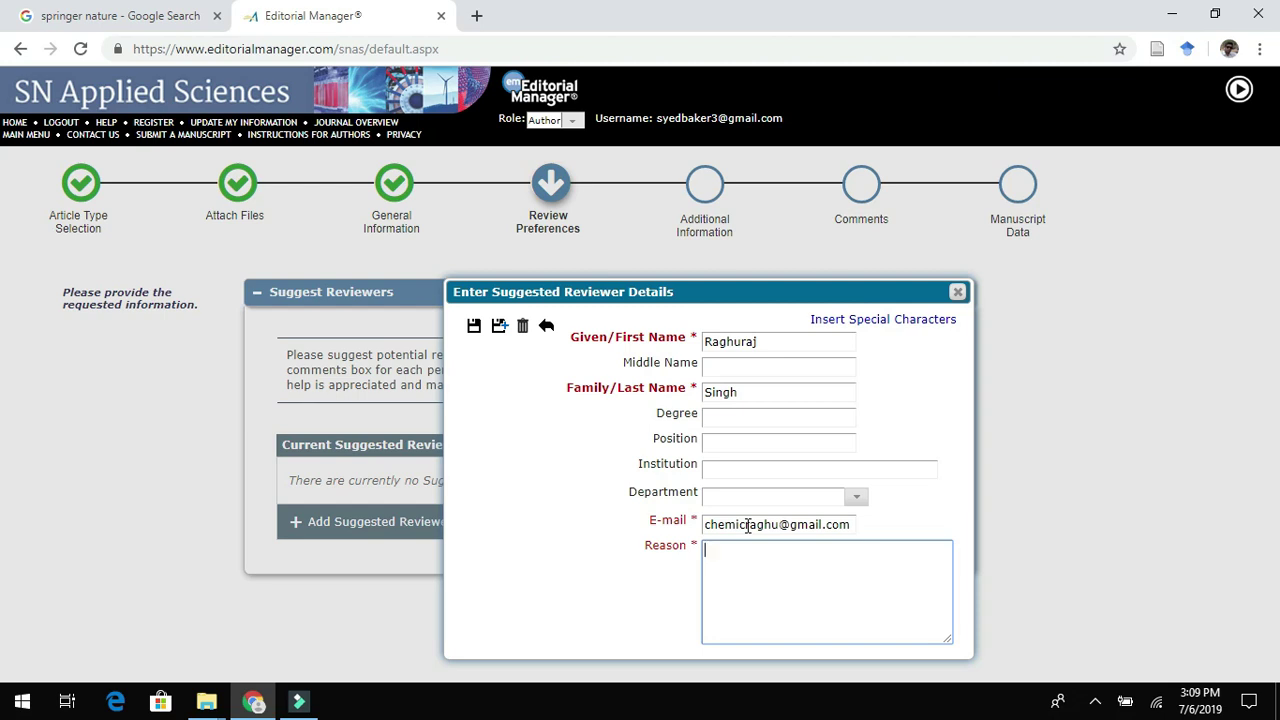
type("epertise")
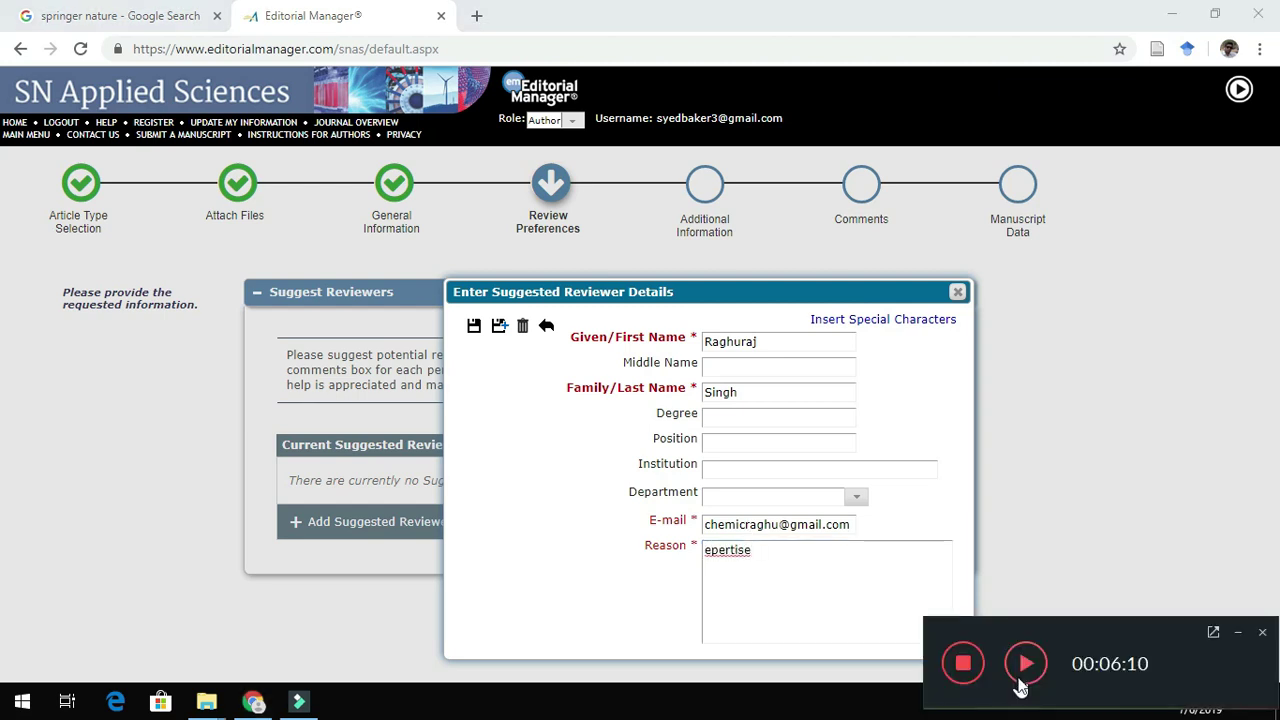
left_click(713, 556)
type("x")
left_click(766, 552)
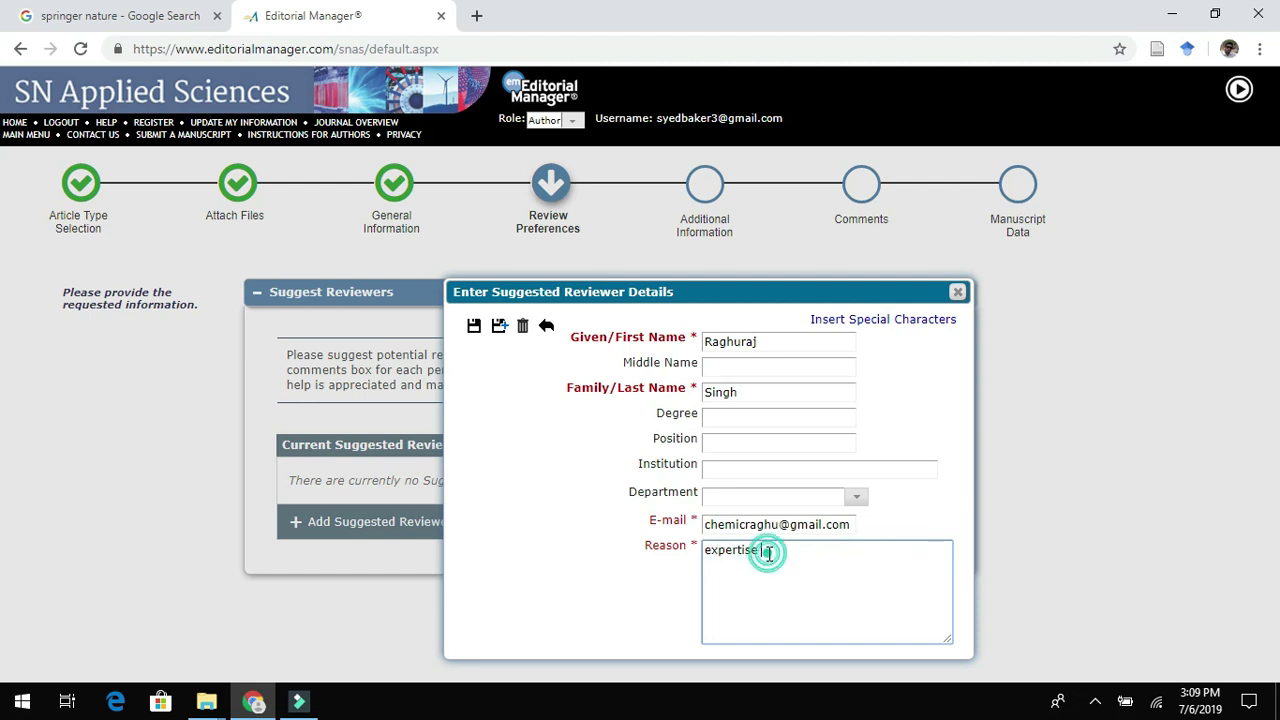
type("in n")
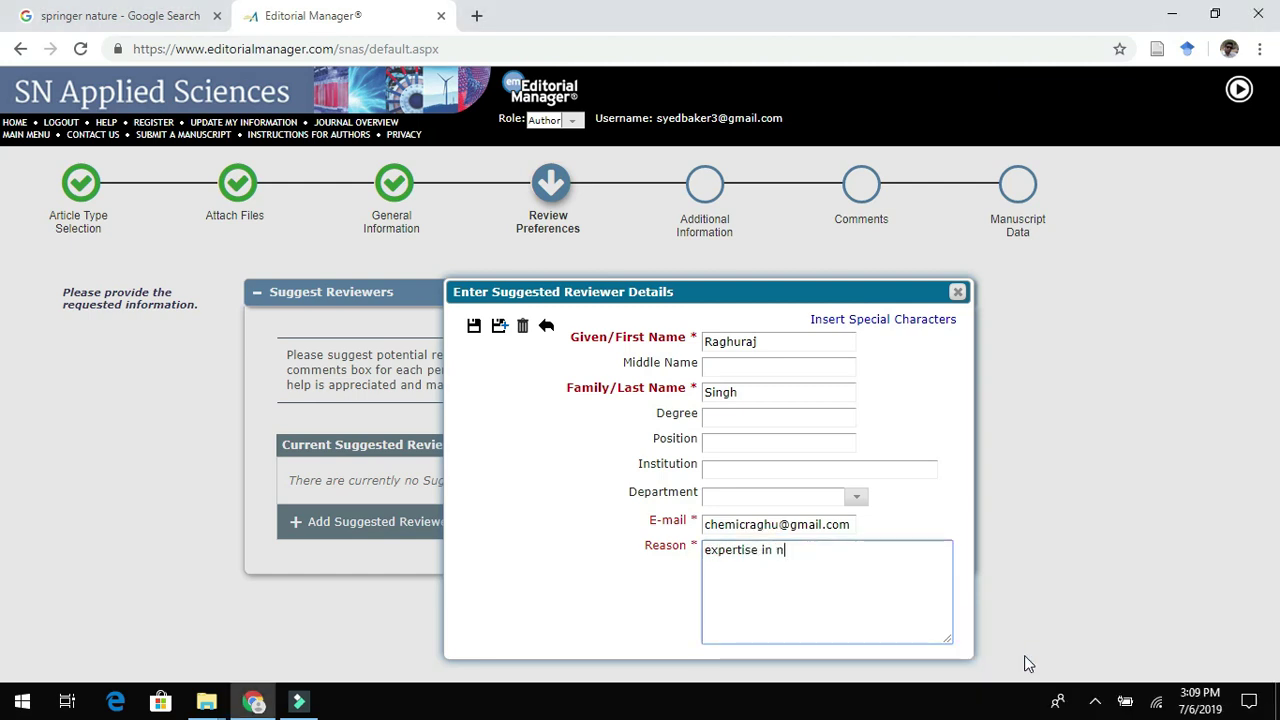
type("anoscience")
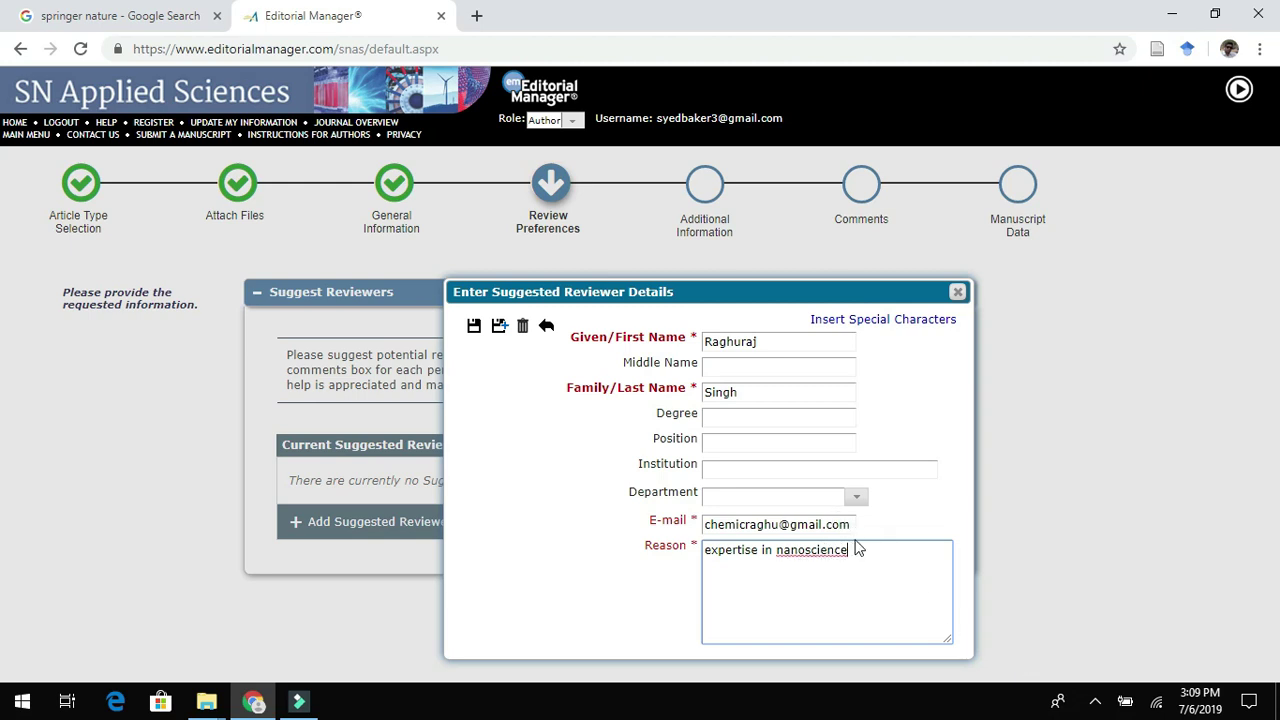
left_click_drag(860, 546, 706, 546)
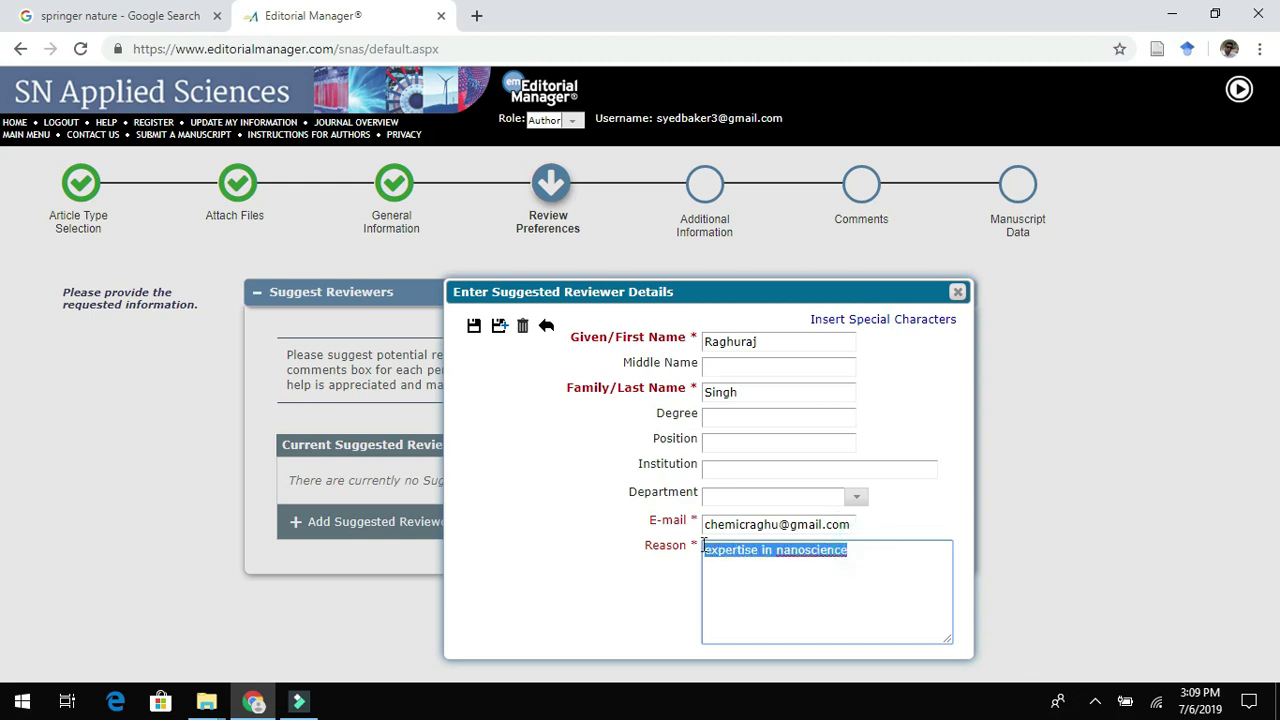
left_click(830, 596)
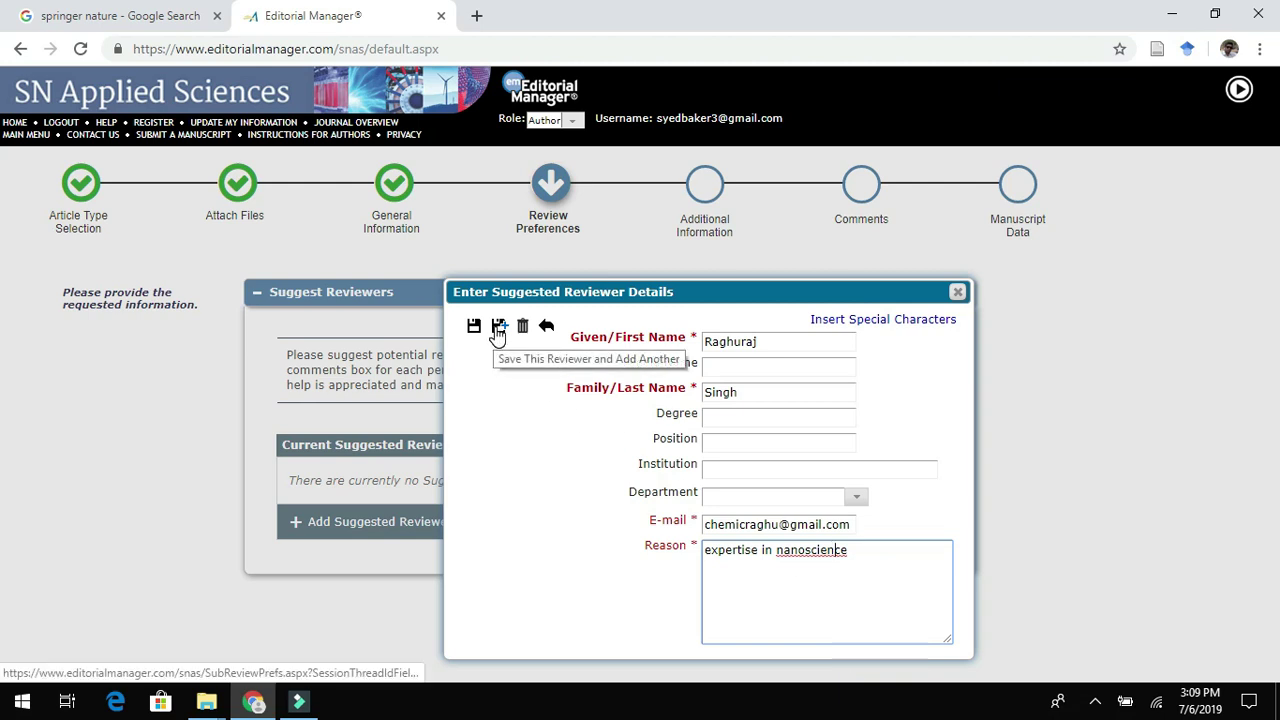
left_click(499, 327)
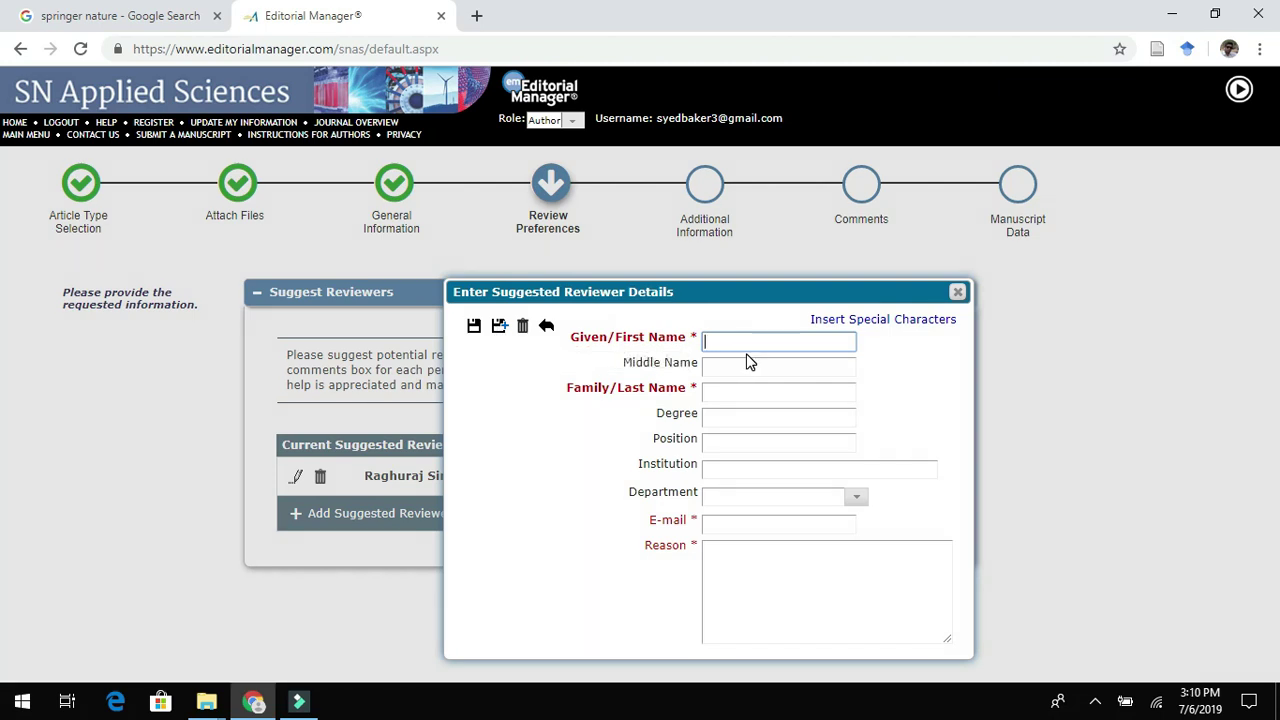
Add the second reviewer's names, e-mail and reason 'expertise in nanoscience and nanomaterials characterisation', then save.
left_click(737, 390)
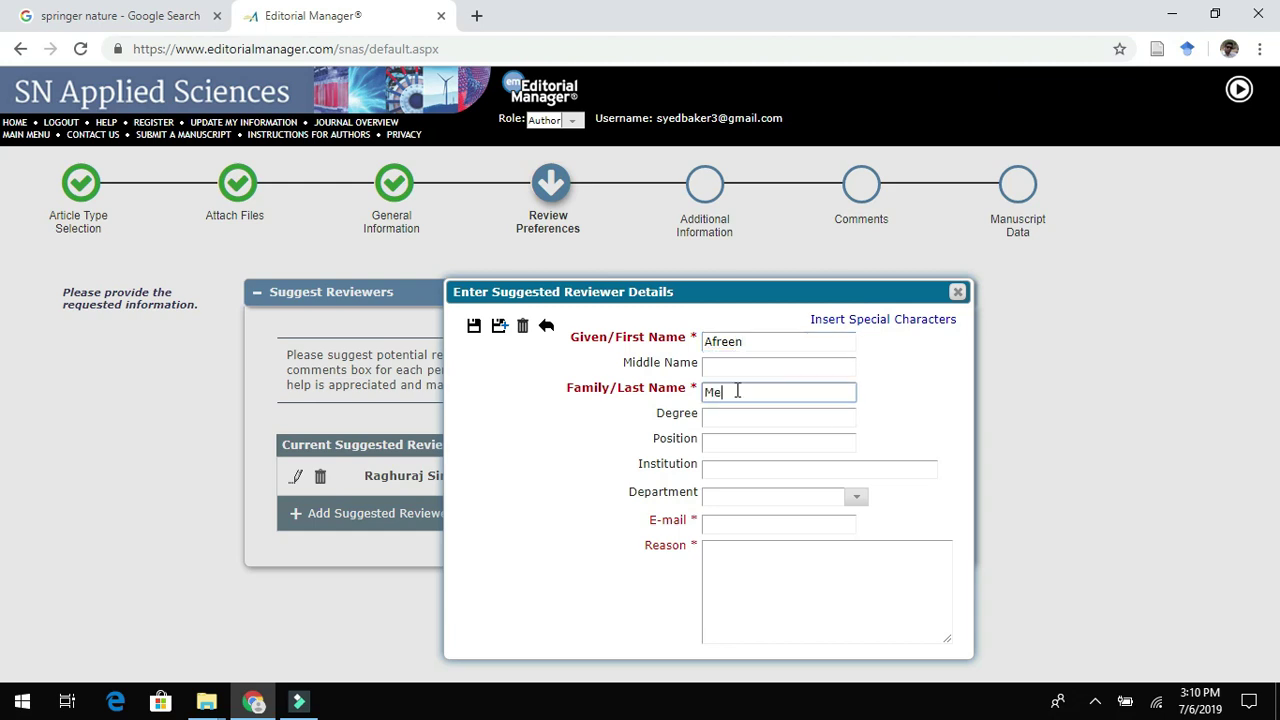
left_click(735, 519)
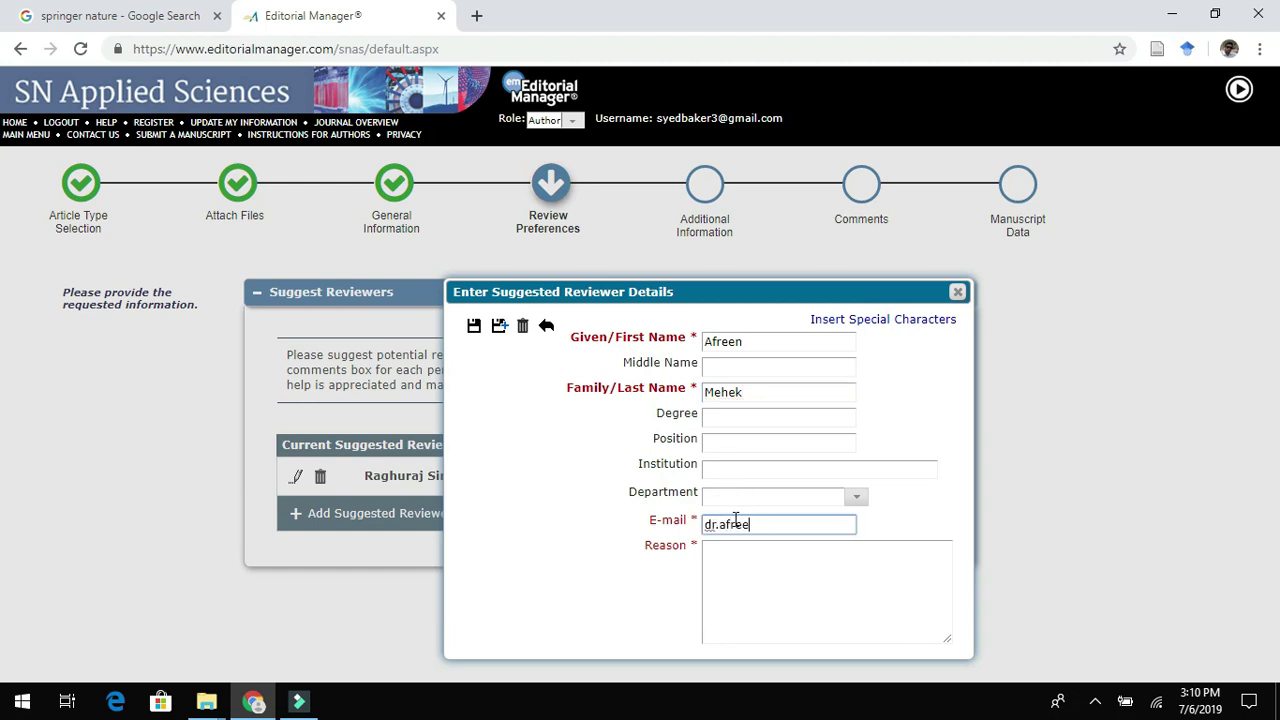
left_click(758, 576)
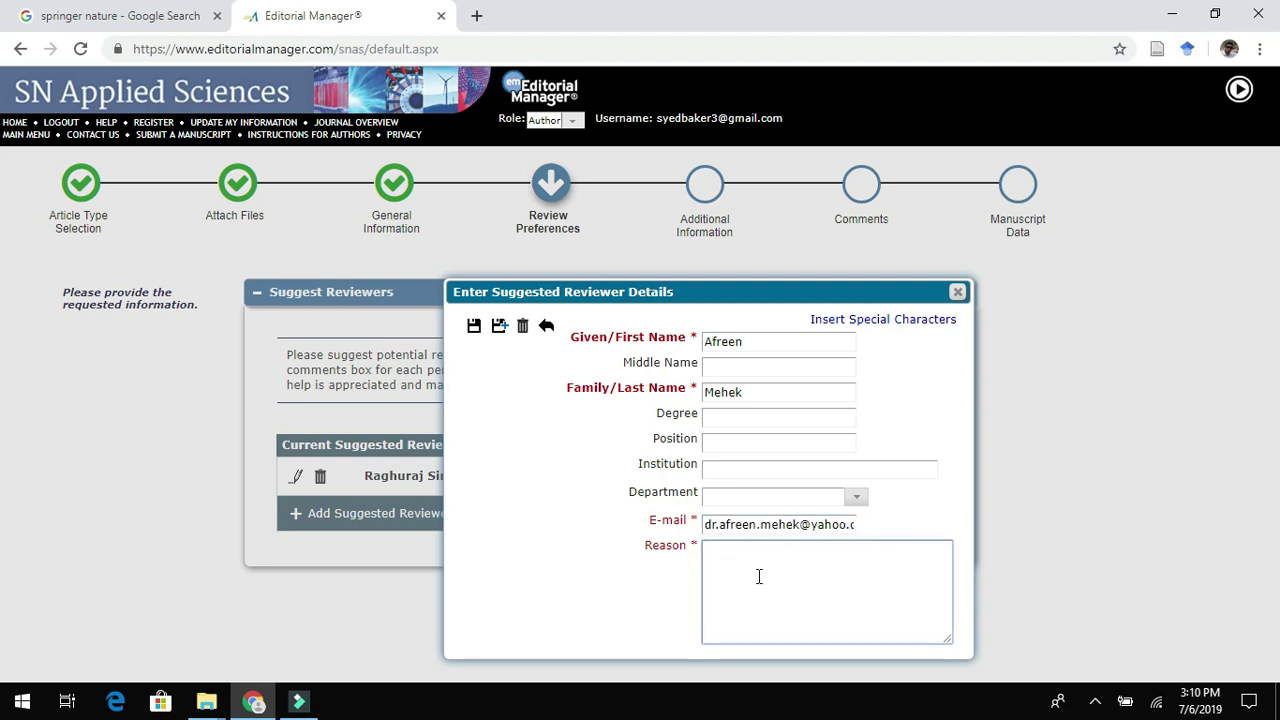
type("expertise in nanoscience")
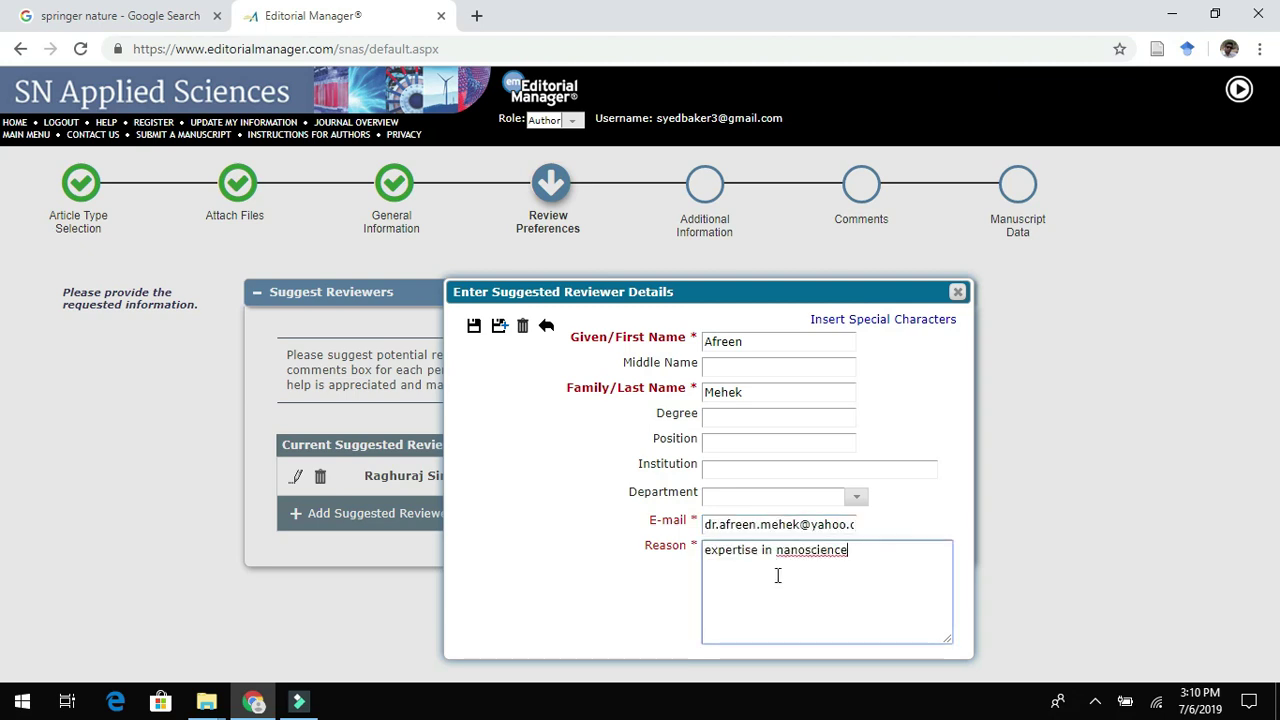
type(" and")
type(" nan")
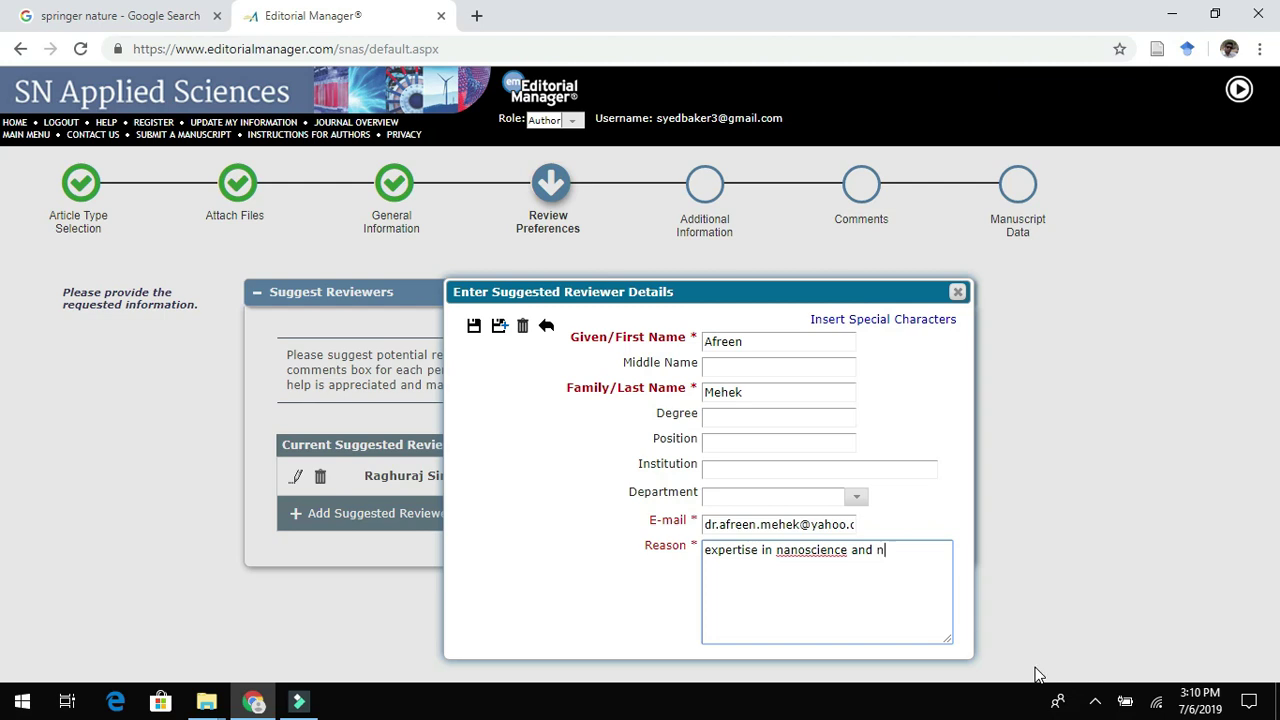
type("omaterial")
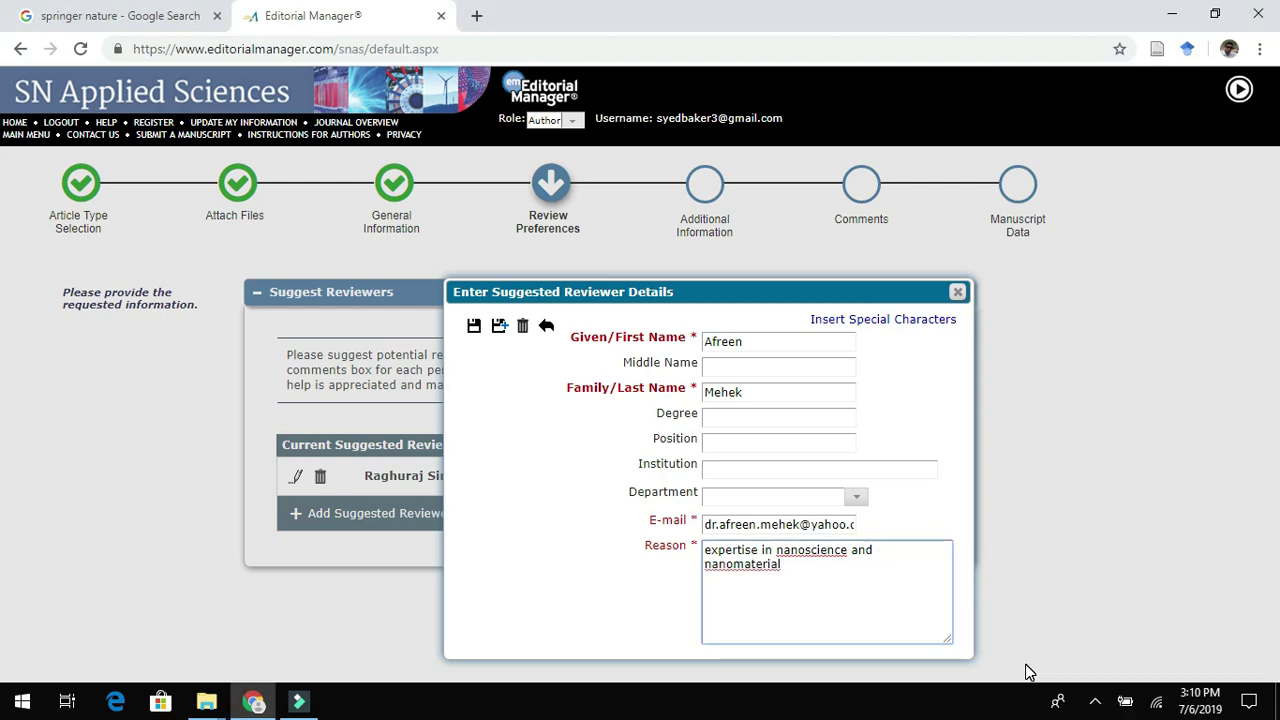
key("BackSpace")
type("s characterisation")
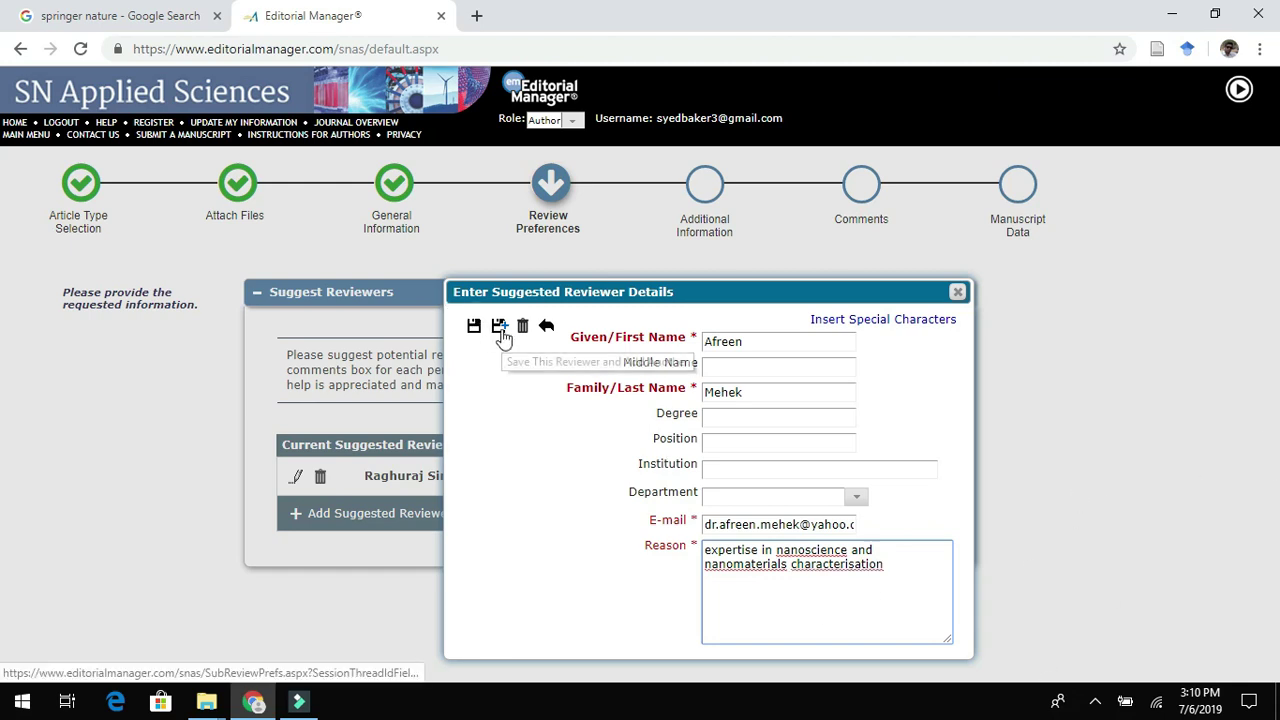
left_click(499, 326)
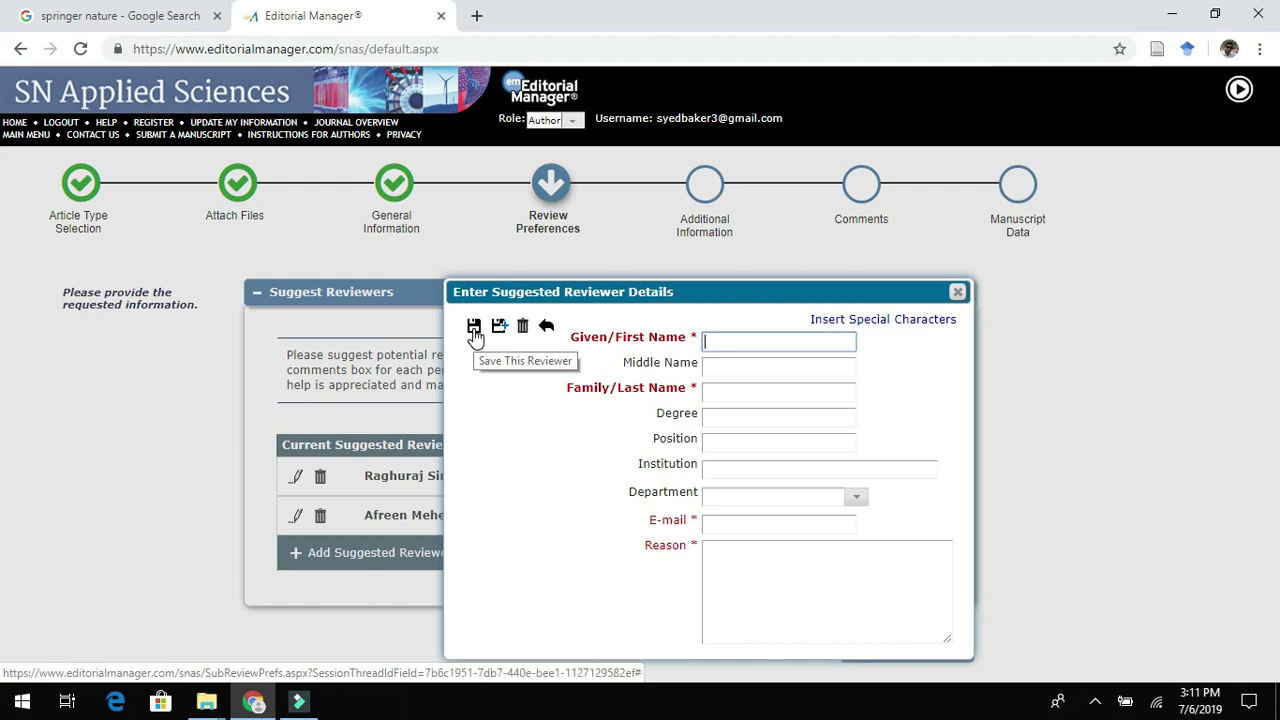
Discard the empty extra reviewer form and proceed to the Additional Information questionnaire.
left_click(474, 328)
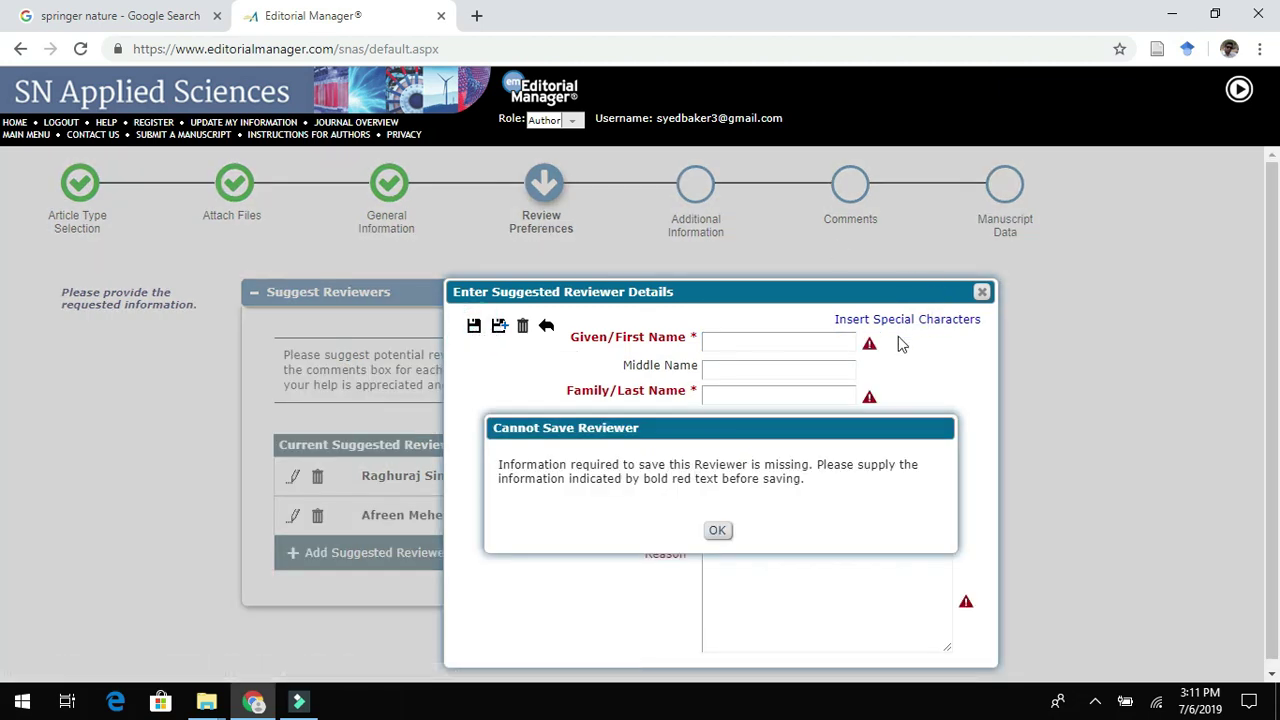
left_click(717, 530)
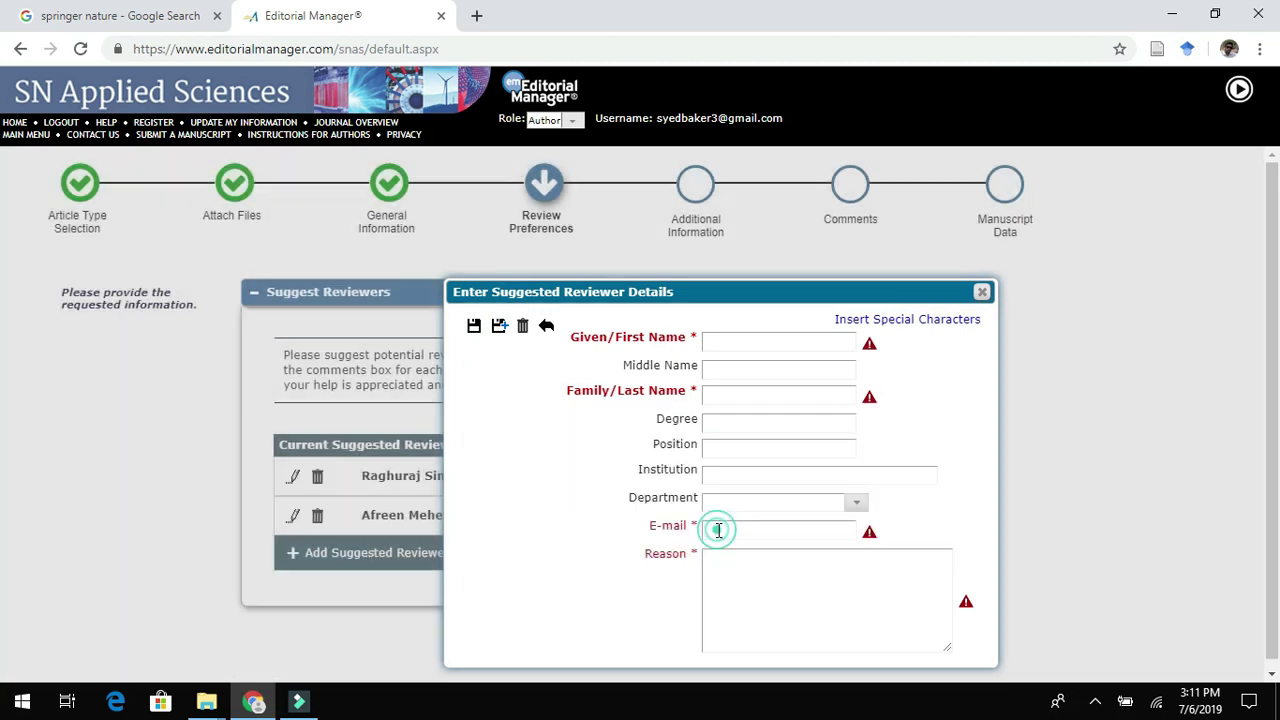
left_click(982, 292)
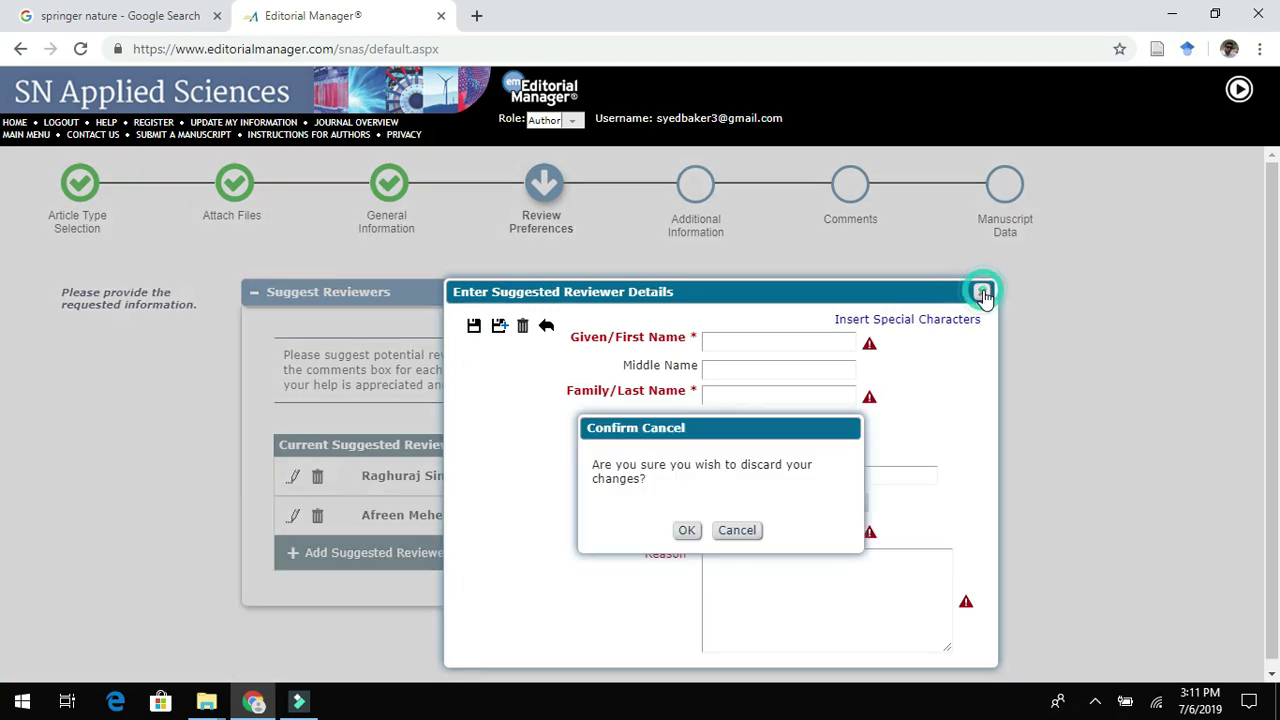
left_click(690, 530)
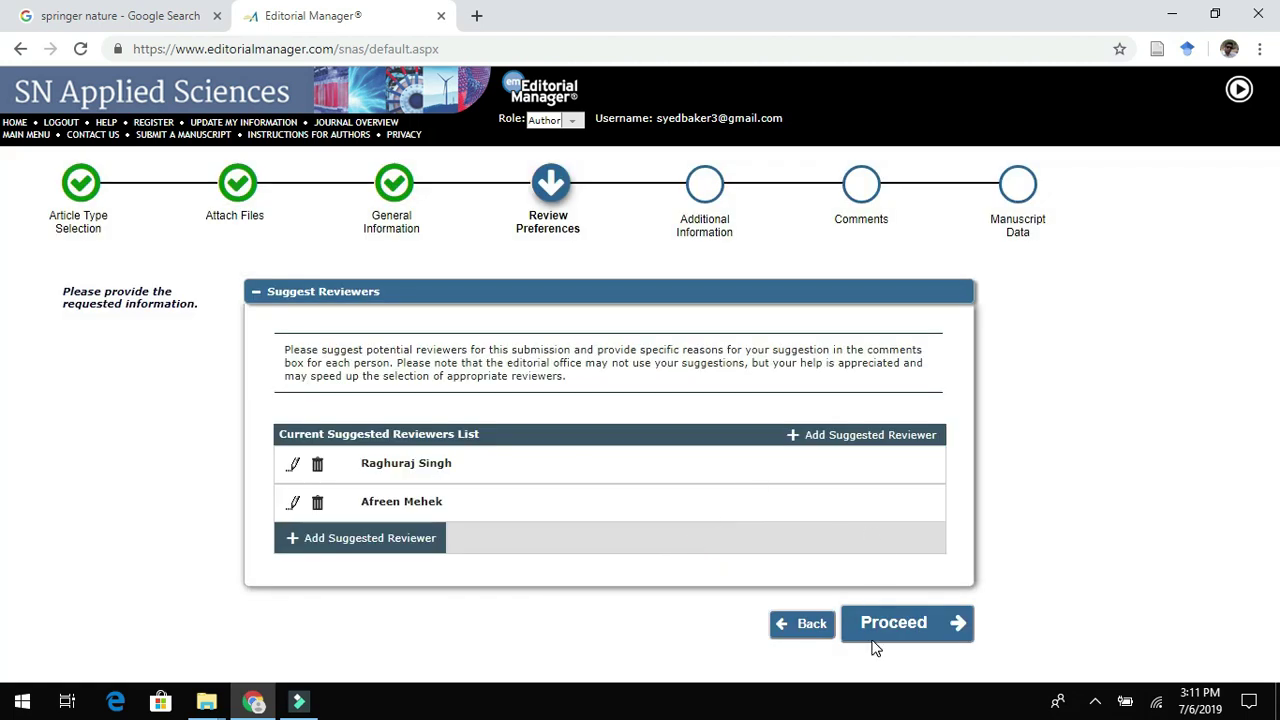
left_click(880, 628)
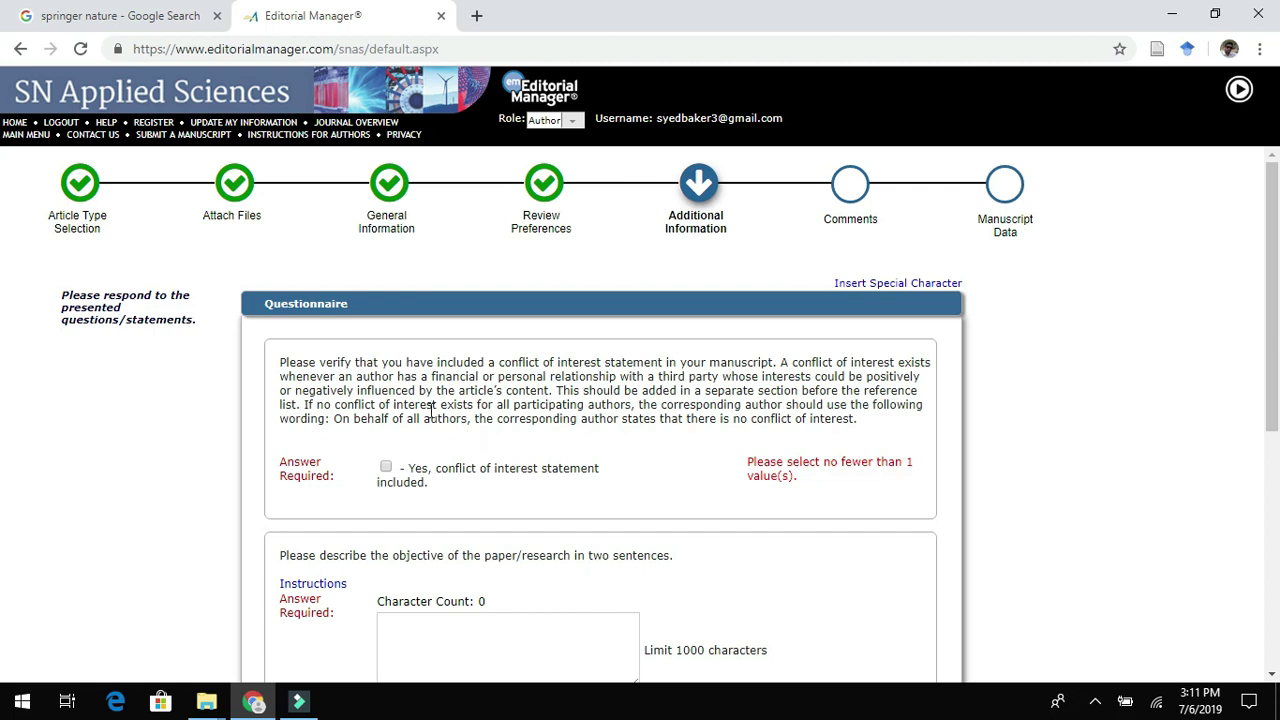
Confirm the conflict-of-interest statement is included and begin the paper-objective answer.
left_click(384, 469)
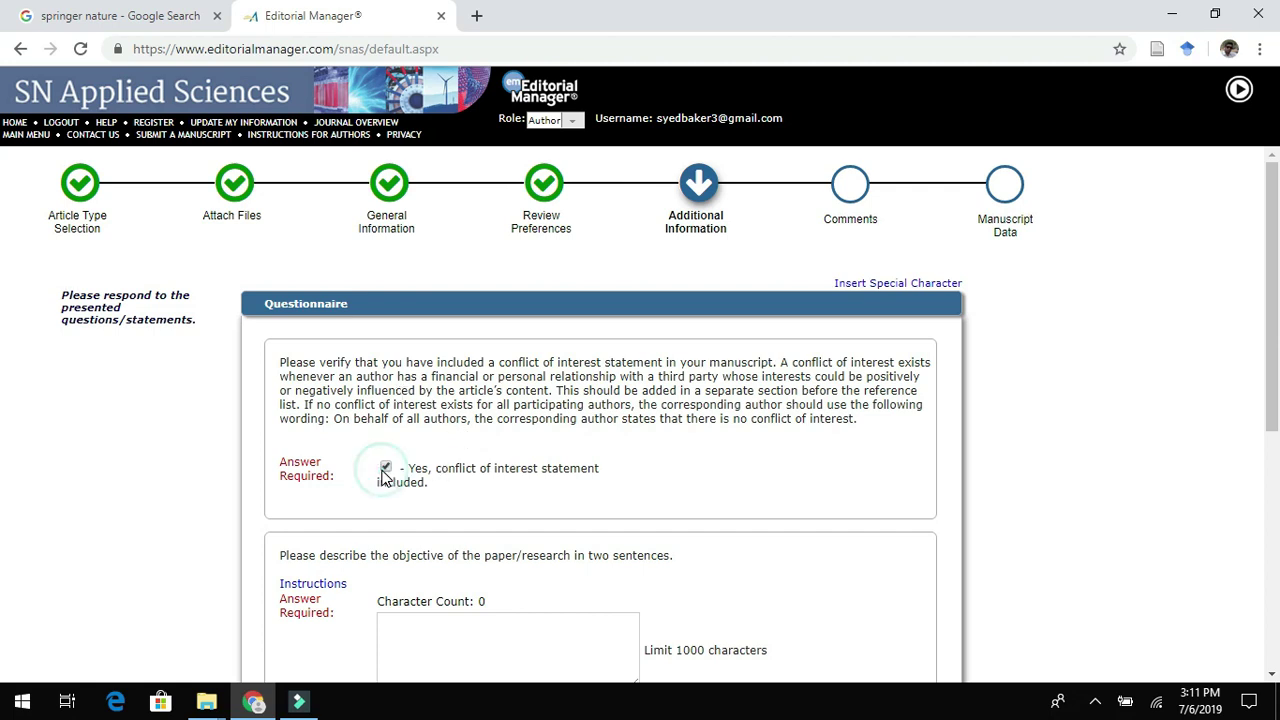
left_click_drag(1268, 293, 1275, 373)
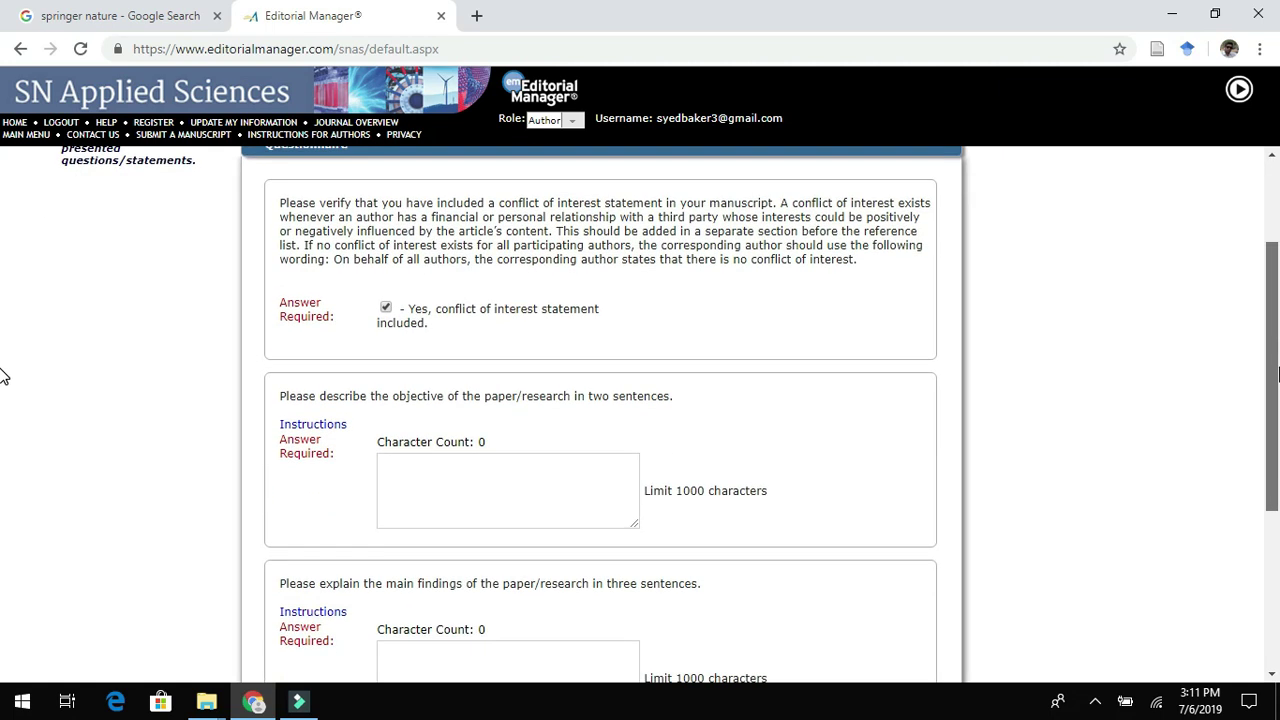
left_click_drag(1278, 374, 1278, 375)
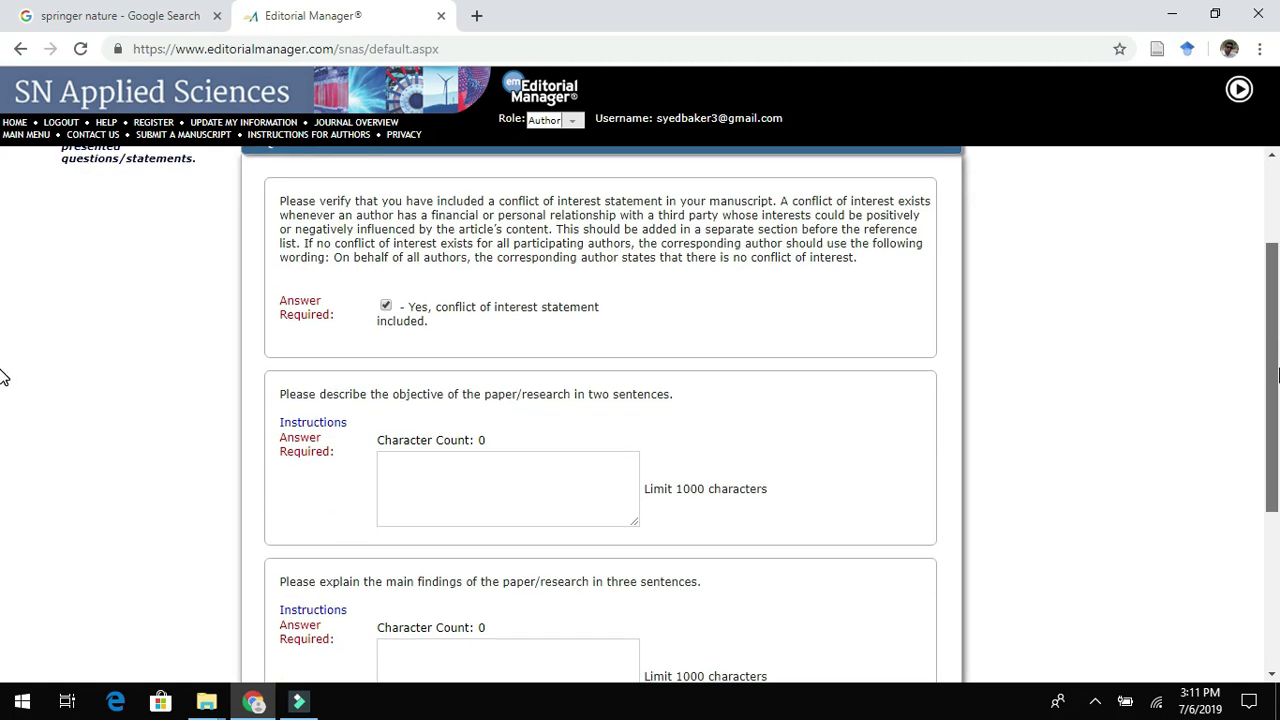
left_click(409, 494)
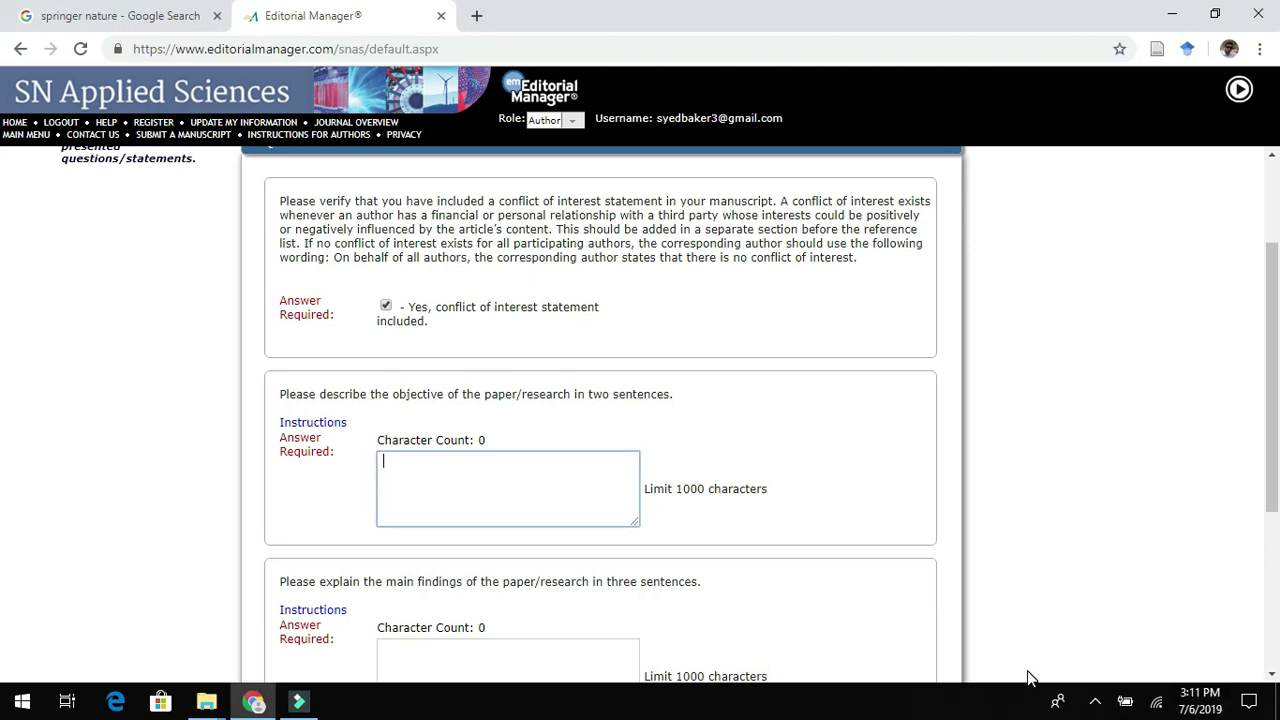
type("Th")
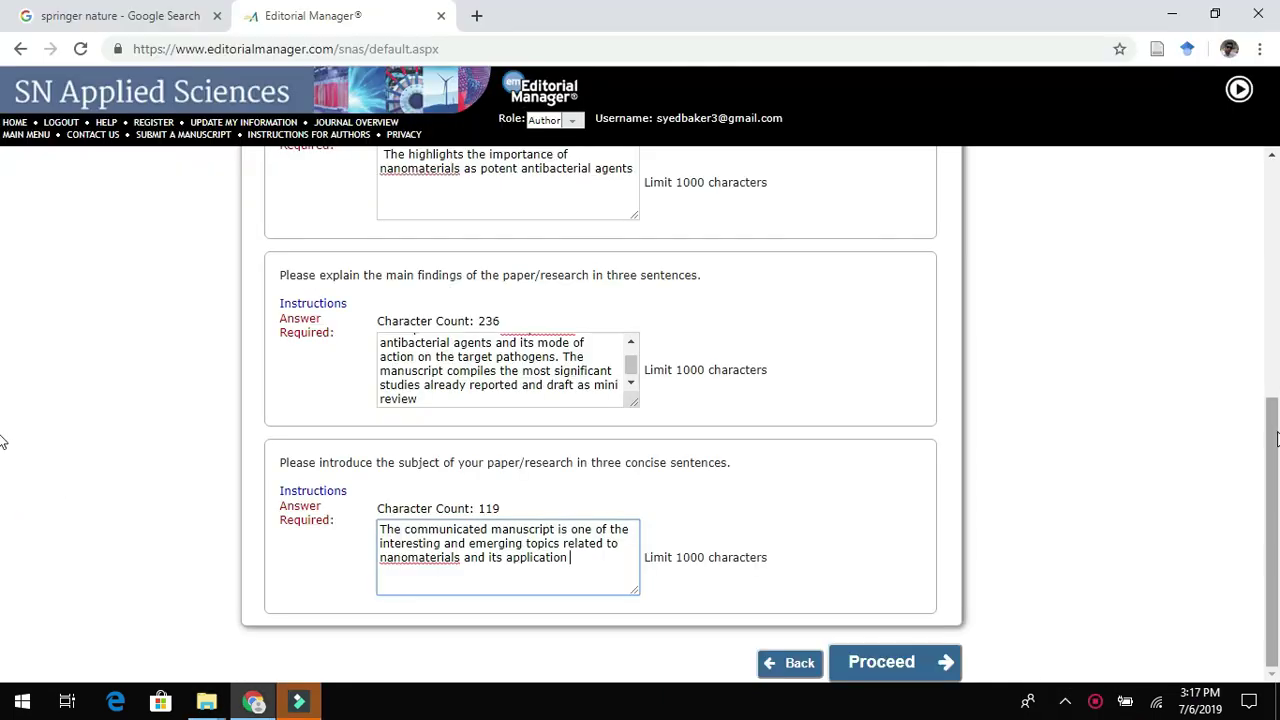
left_click_drag(1276, 437, 1268, 269)
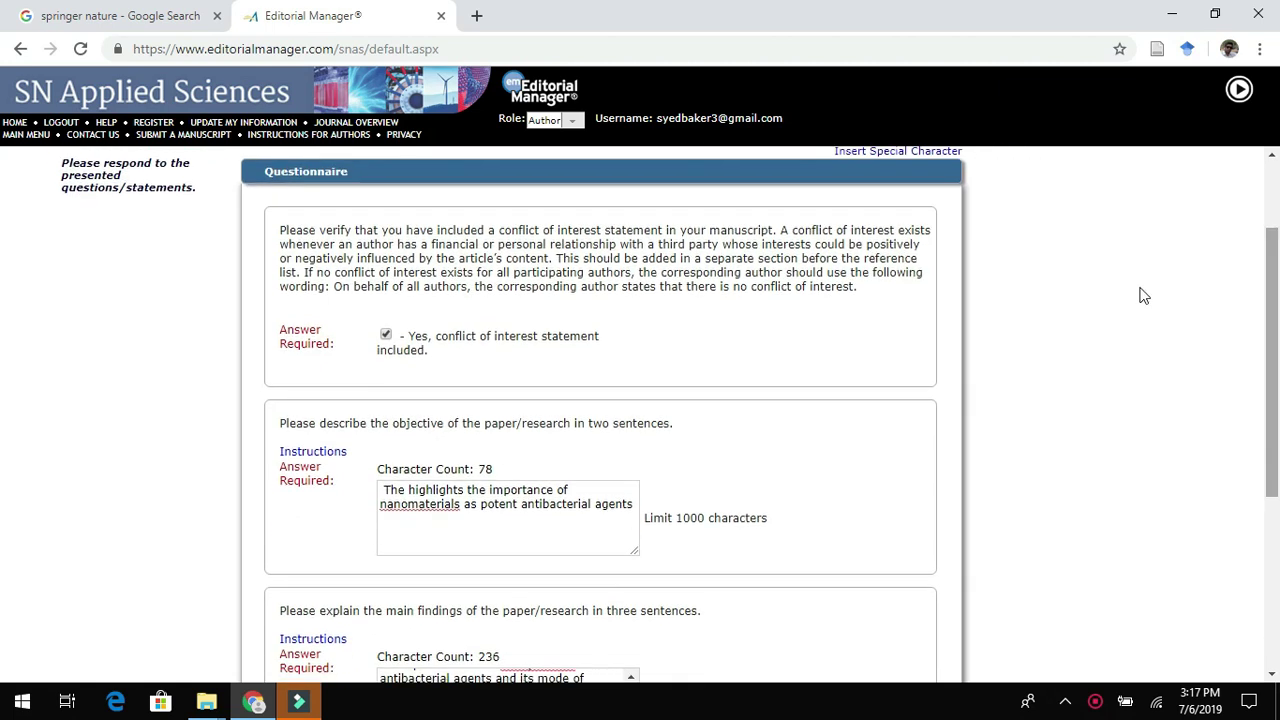
Review the objective, main-findings and subject-introduction answers within the 1000-character limit, then proceed.
left_click_drag(282, 427, 663, 428)
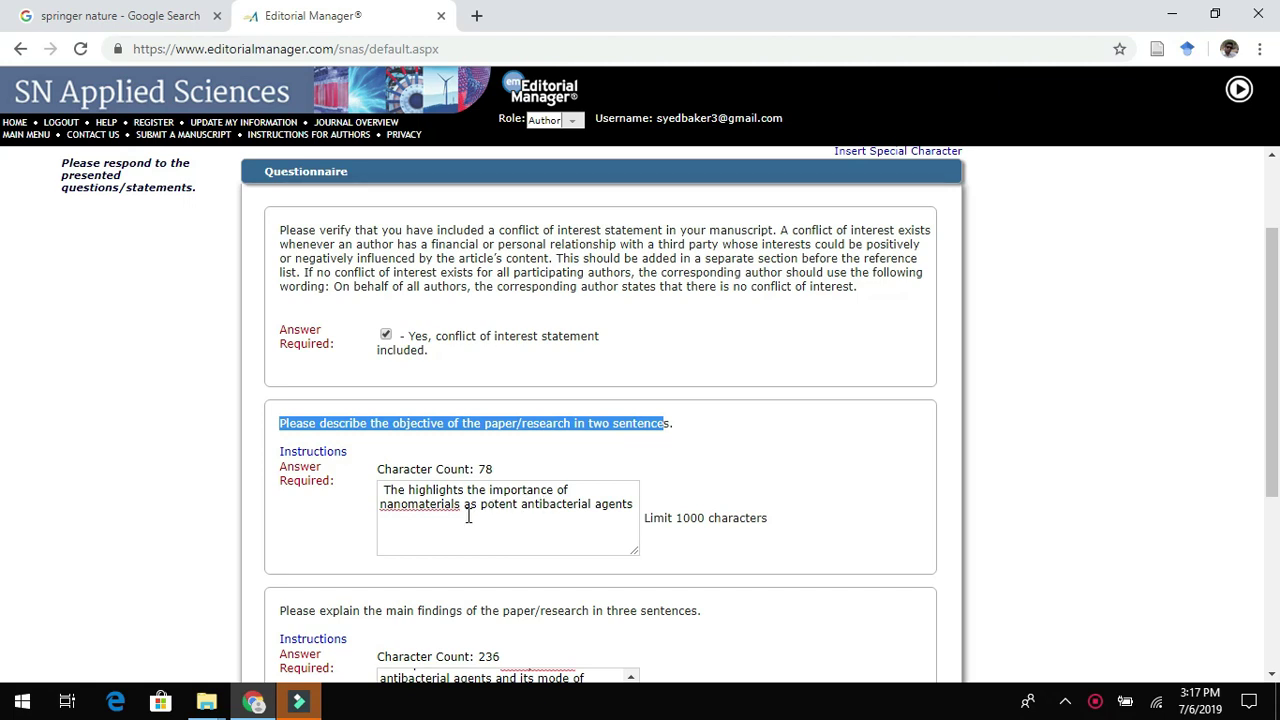
left_click_drag(1274, 340, 1274, 406)
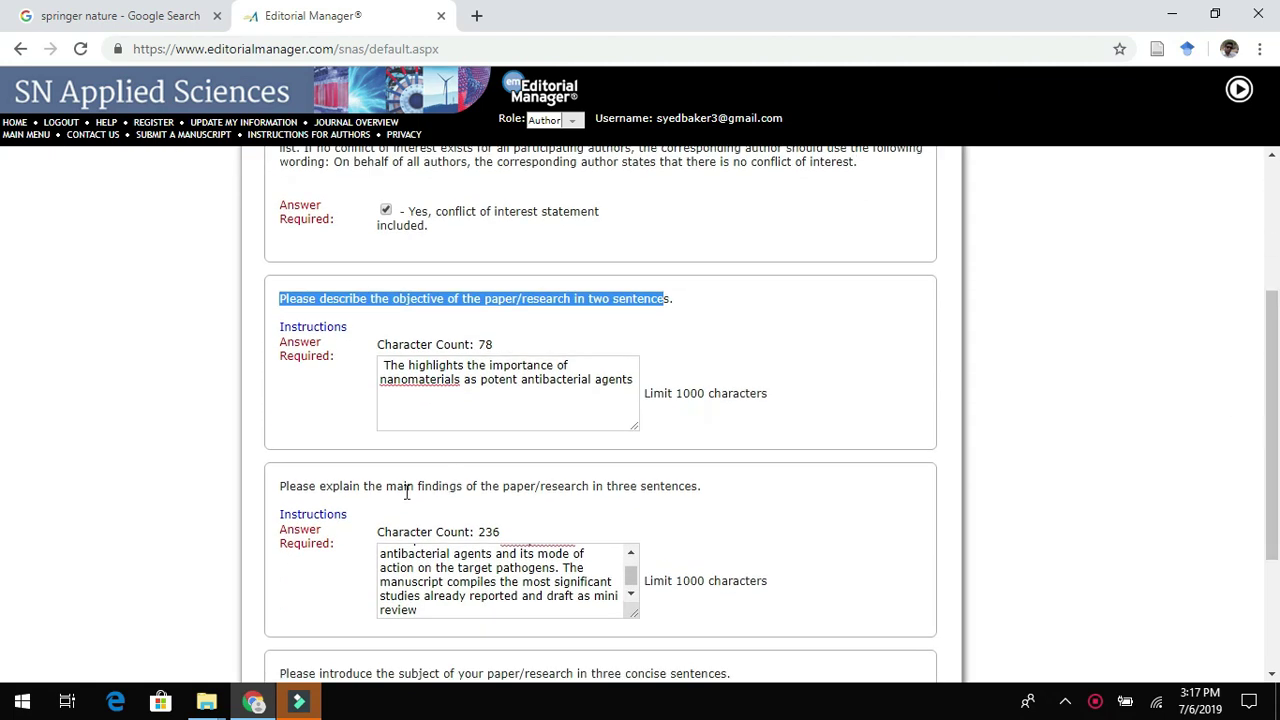
left_click_drag(281, 487, 706, 490)
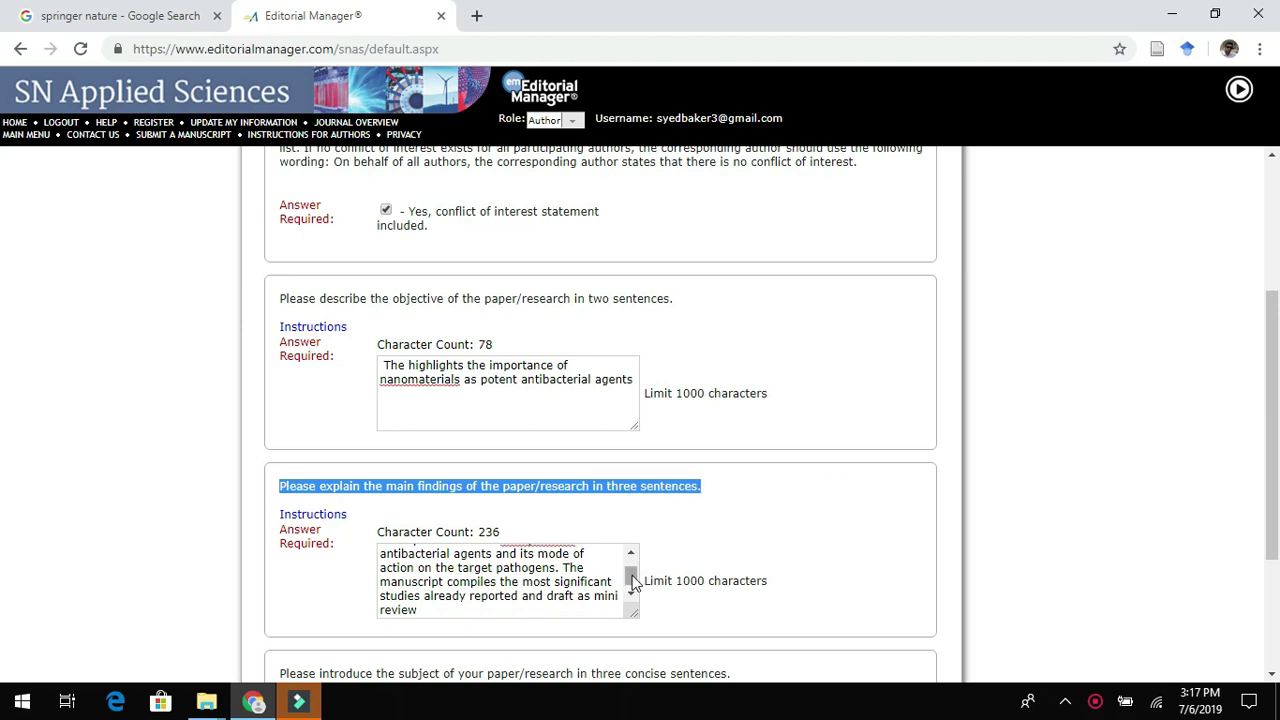
left_click_drag(632, 582, 632, 563)
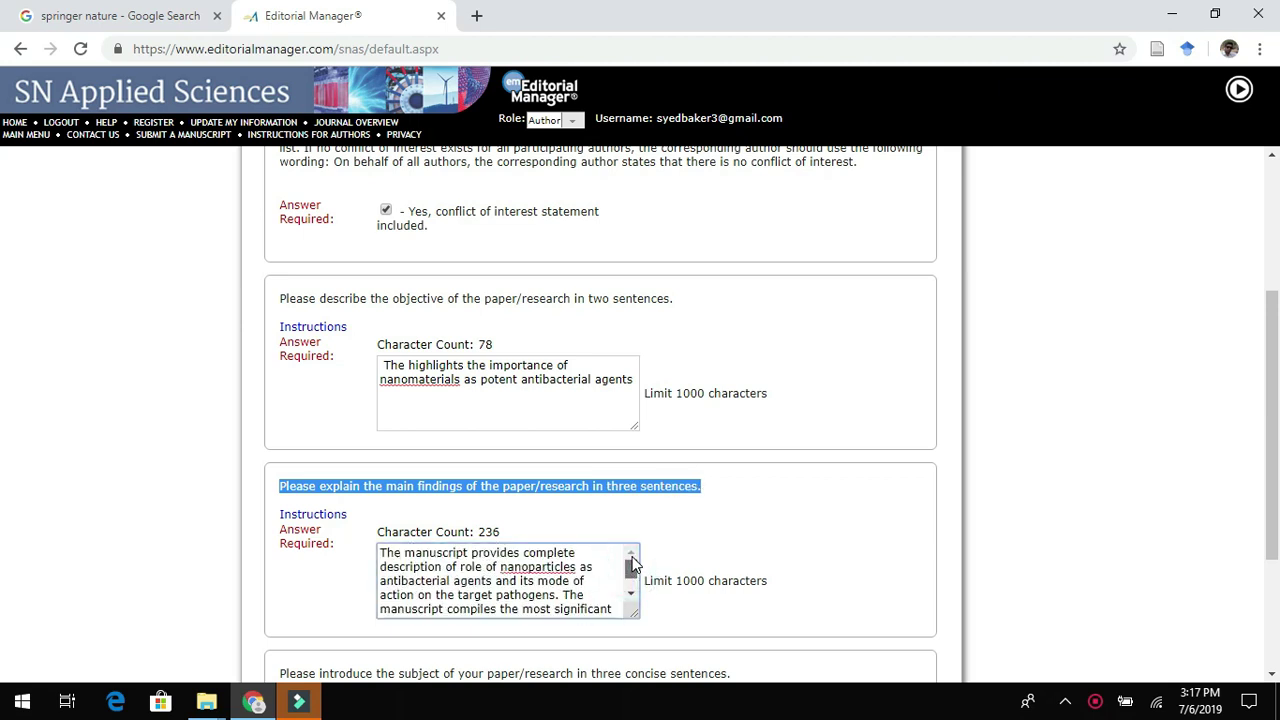
left_click_drag(632, 565, 632, 585)
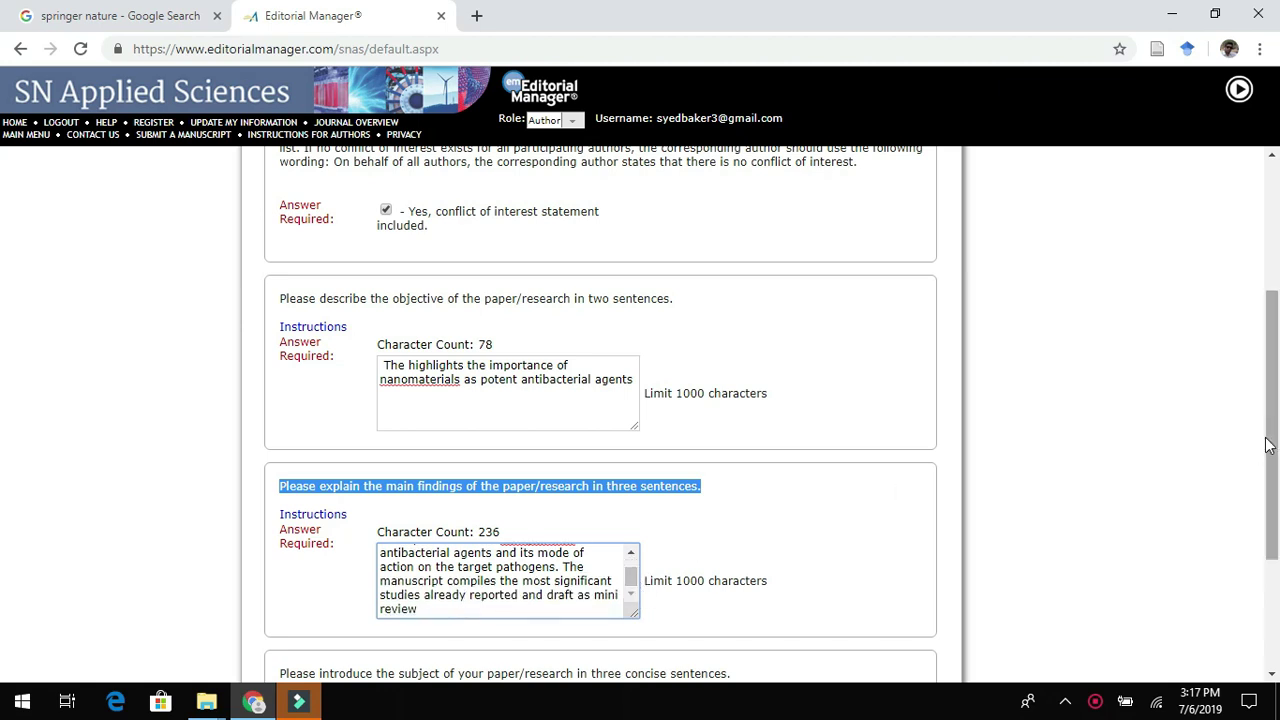
left_click_drag(1273, 437, 1273, 531)
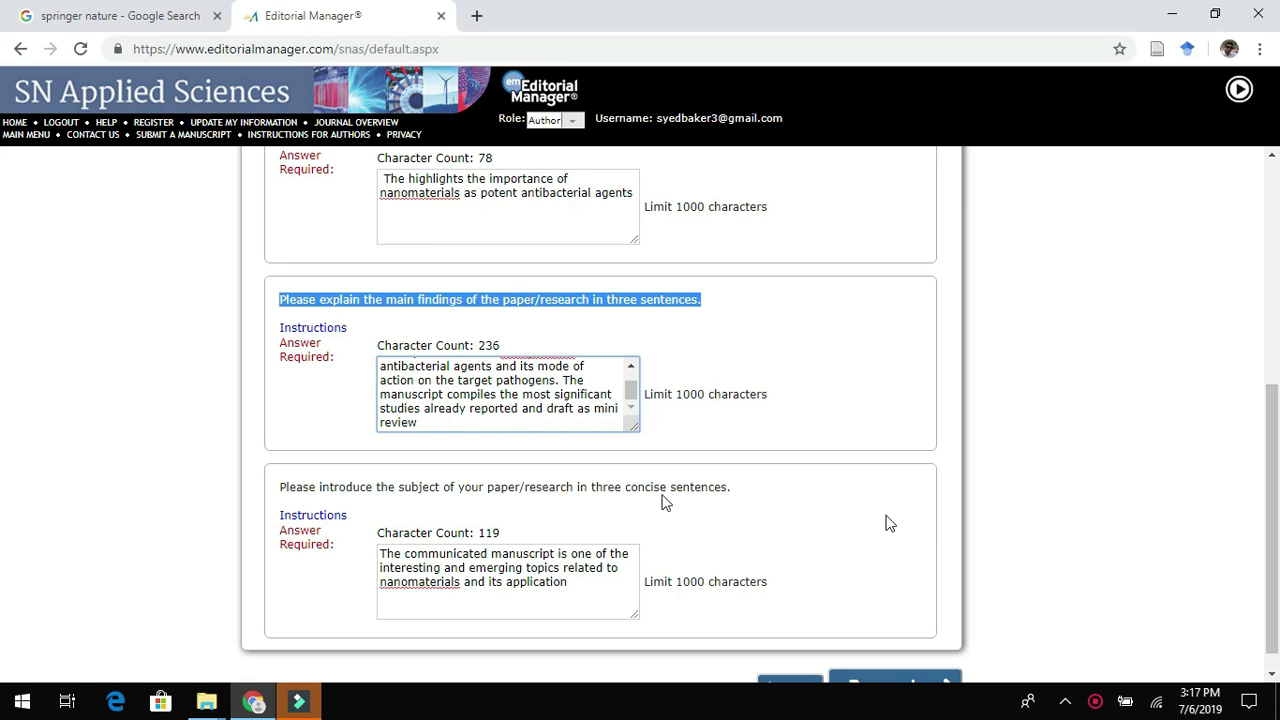
left_click_drag(280, 487, 735, 497)
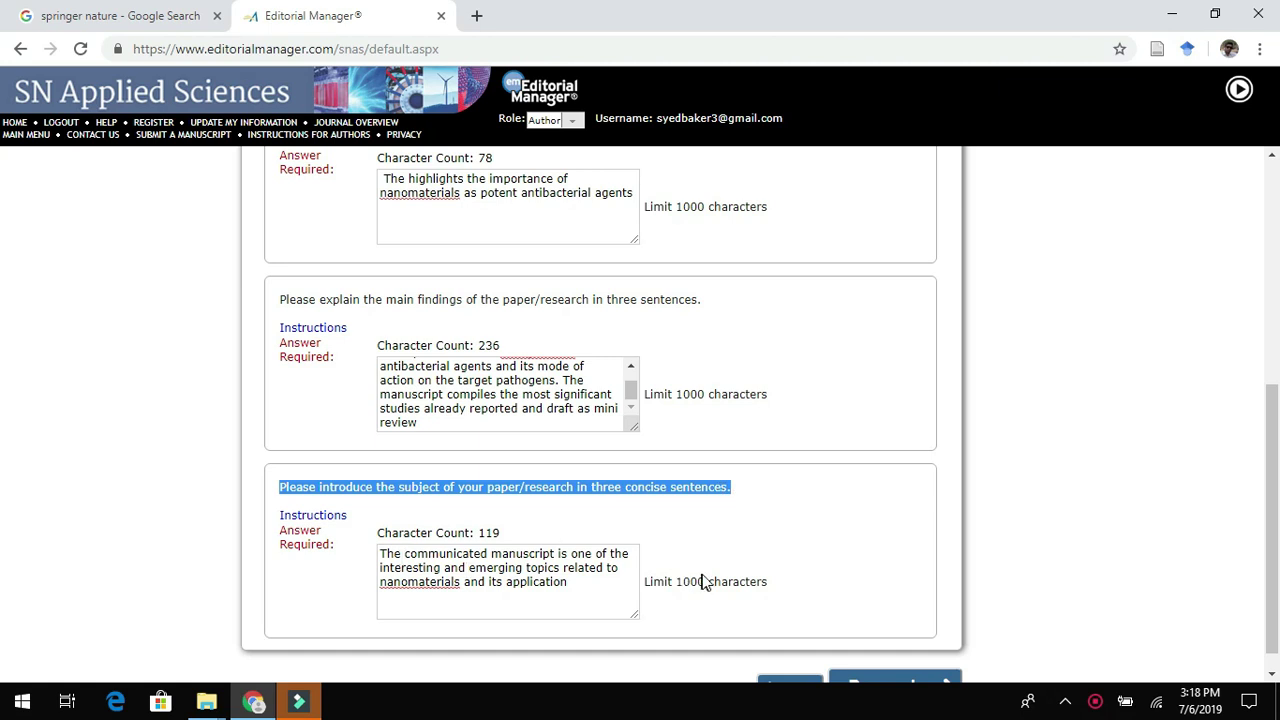
left_click(1273, 460)
left_click_drag(1273, 460, 1273, 473)
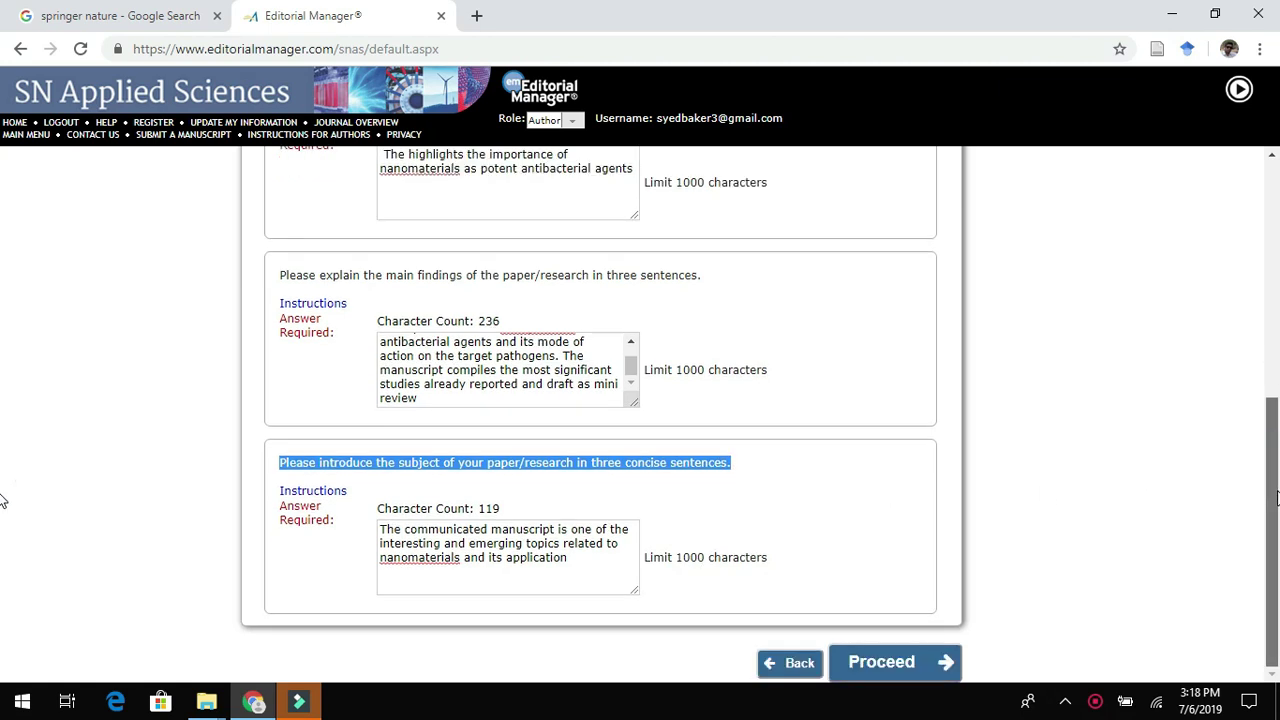
left_click_drag(768, 556, 637, 556)
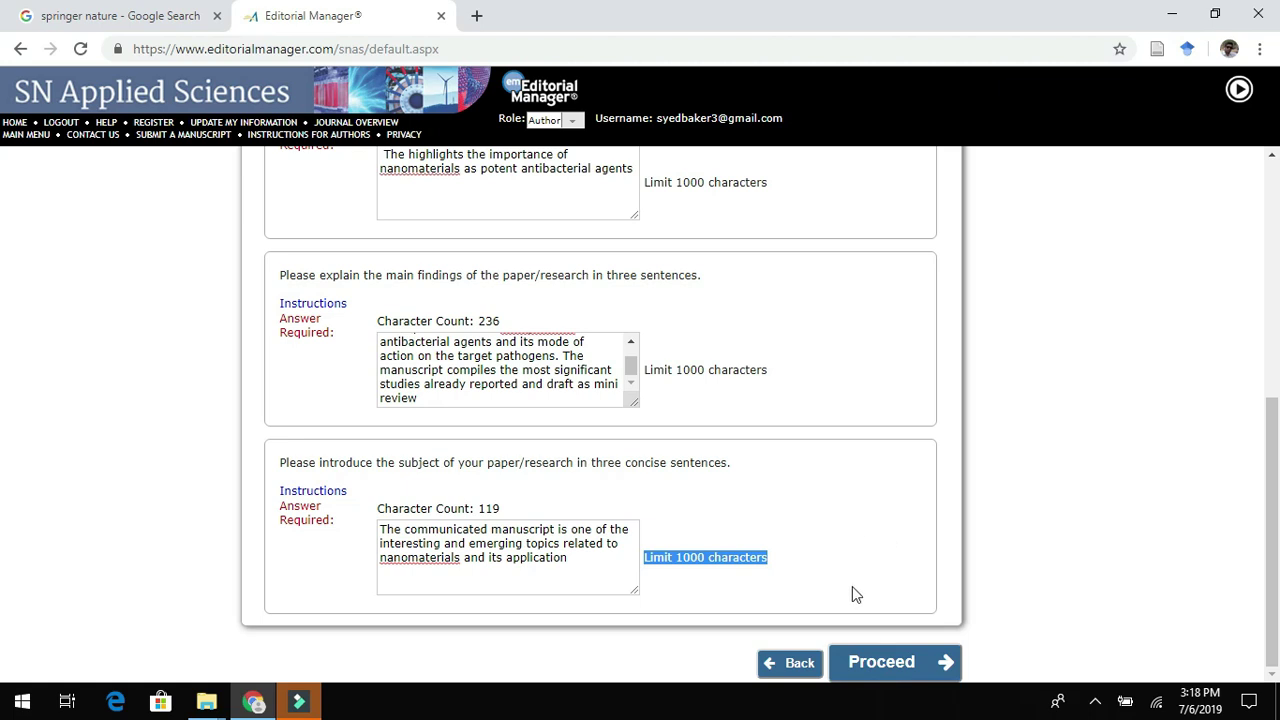
left_click(870, 662)
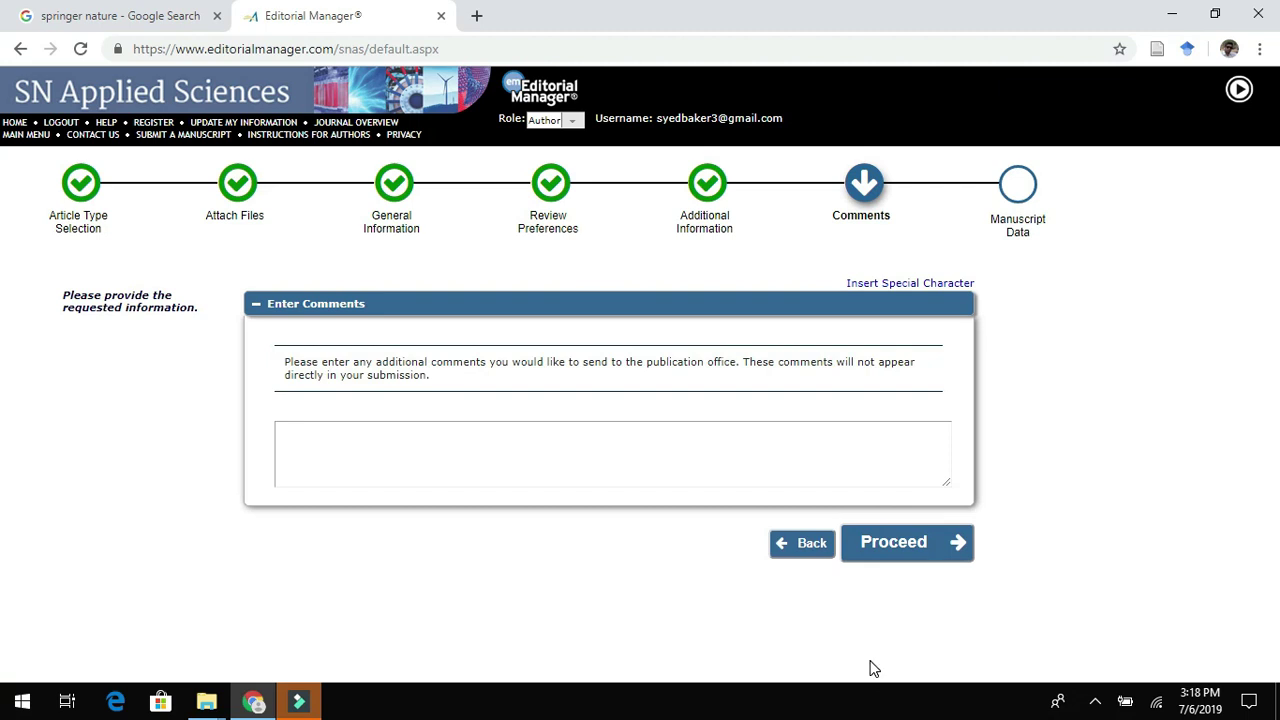
Write a cover note stating the review article is original and not under consideration elsewhere.
left_click(371, 436)
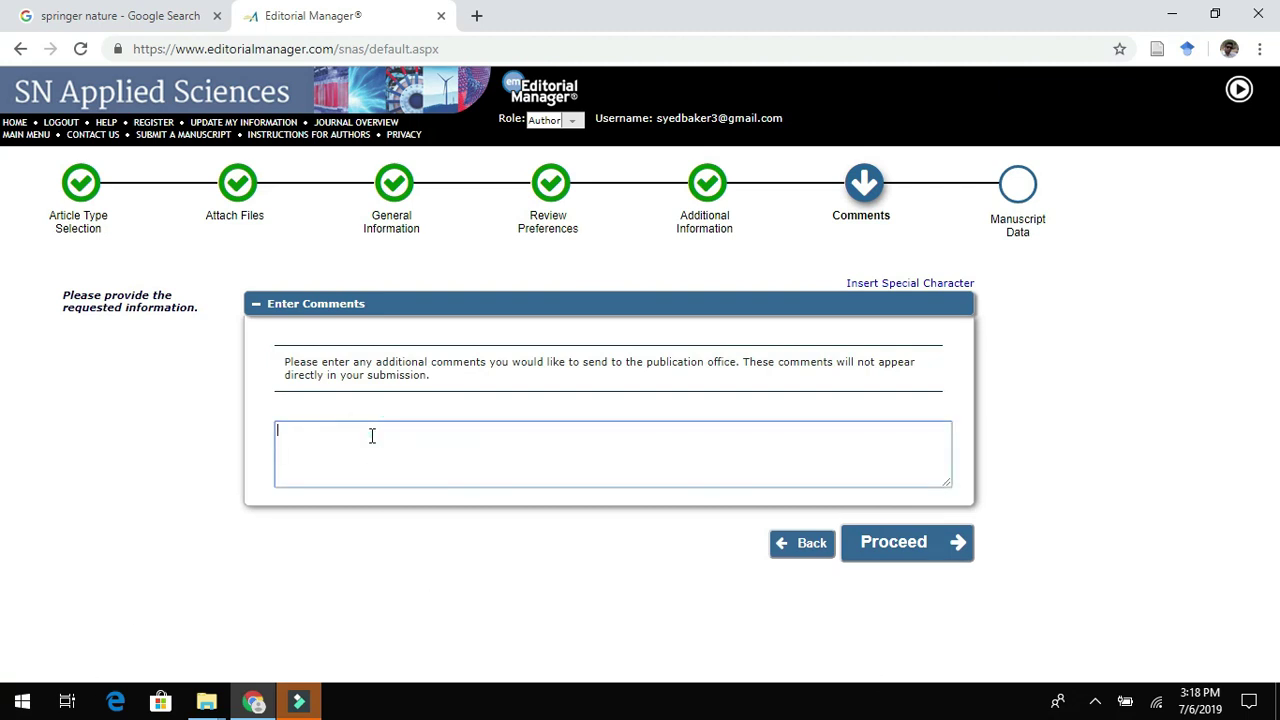
type("Dear Editor")
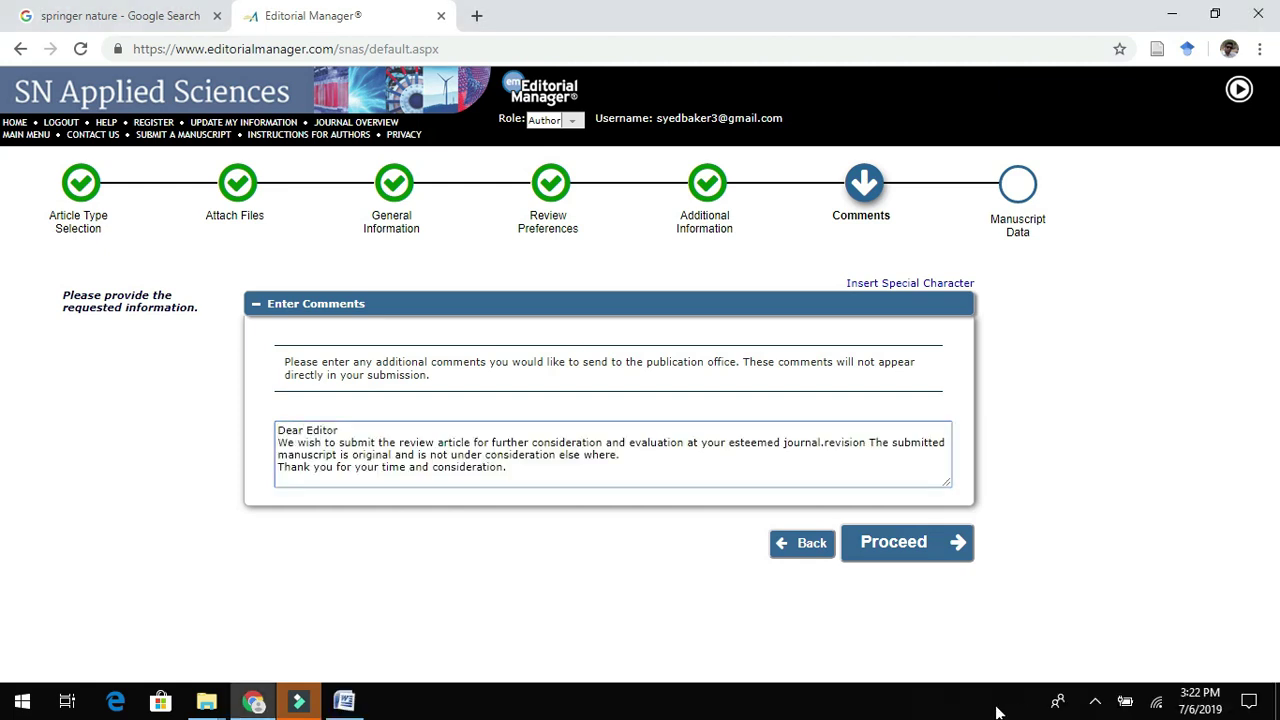
left_click(1100, 710)
left_click(1100, 710)
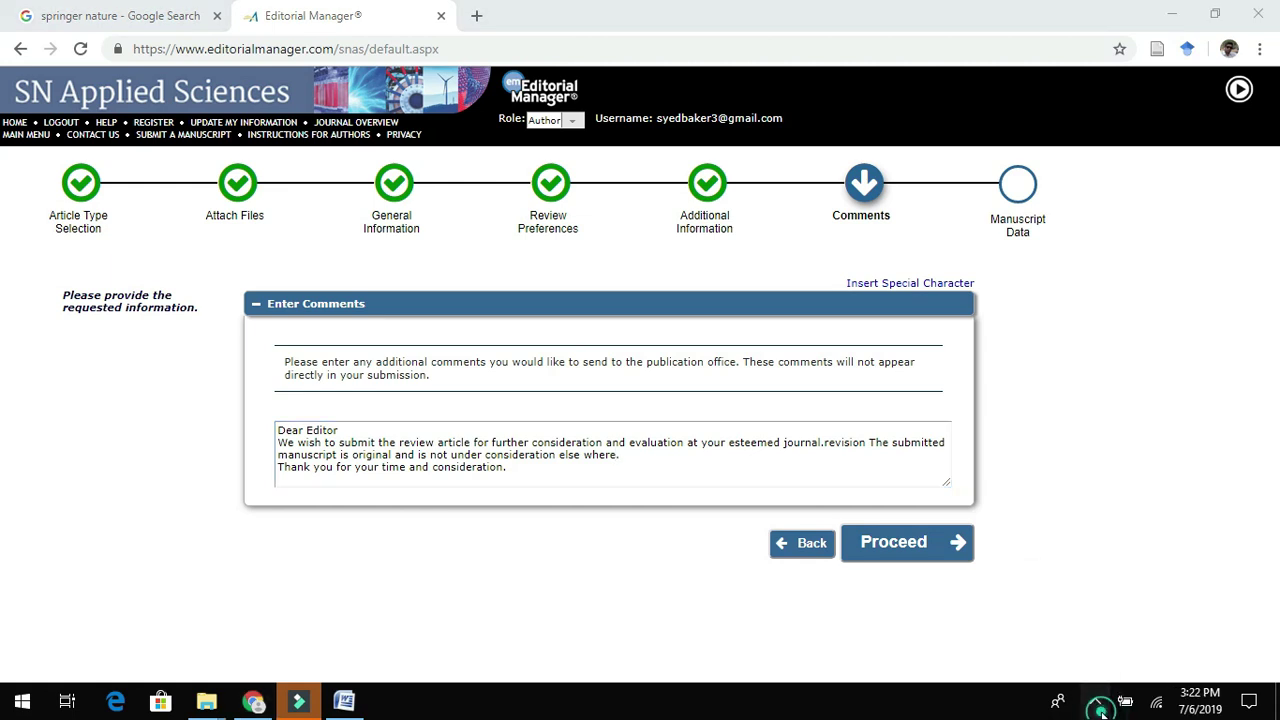
left_click(1100, 710)
right_click(1118, 668)
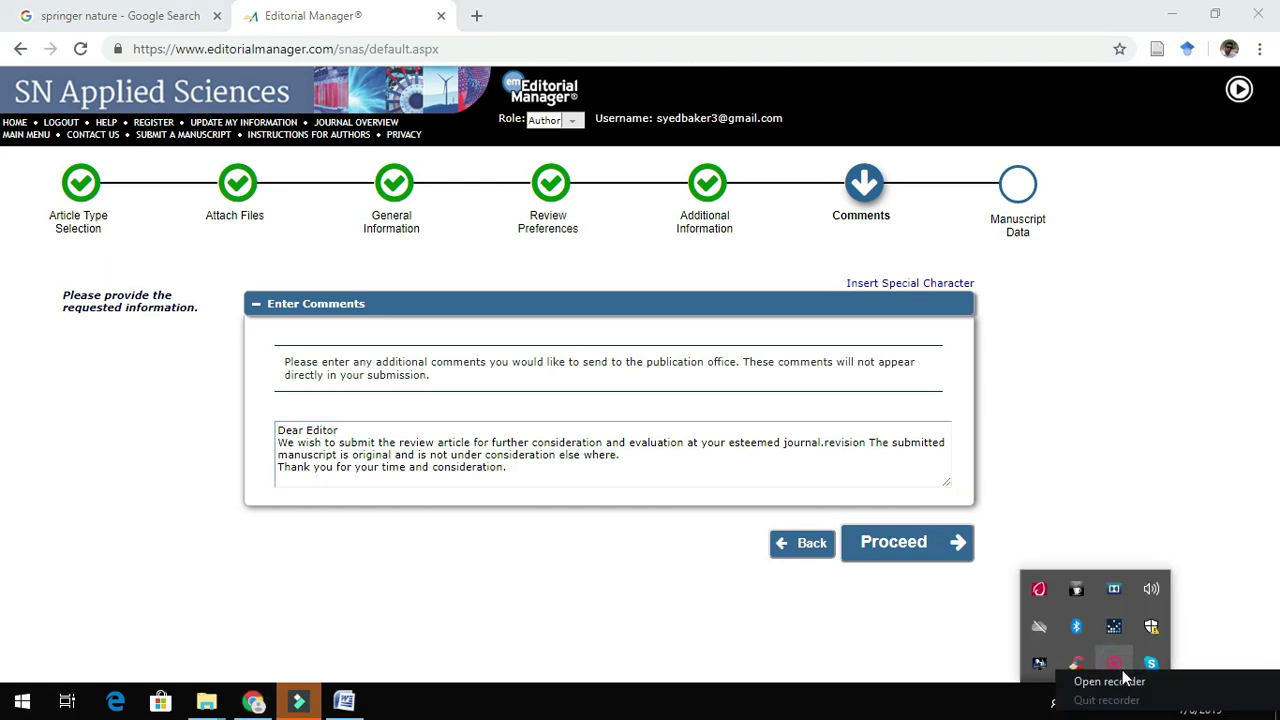
left_click(1122, 680)
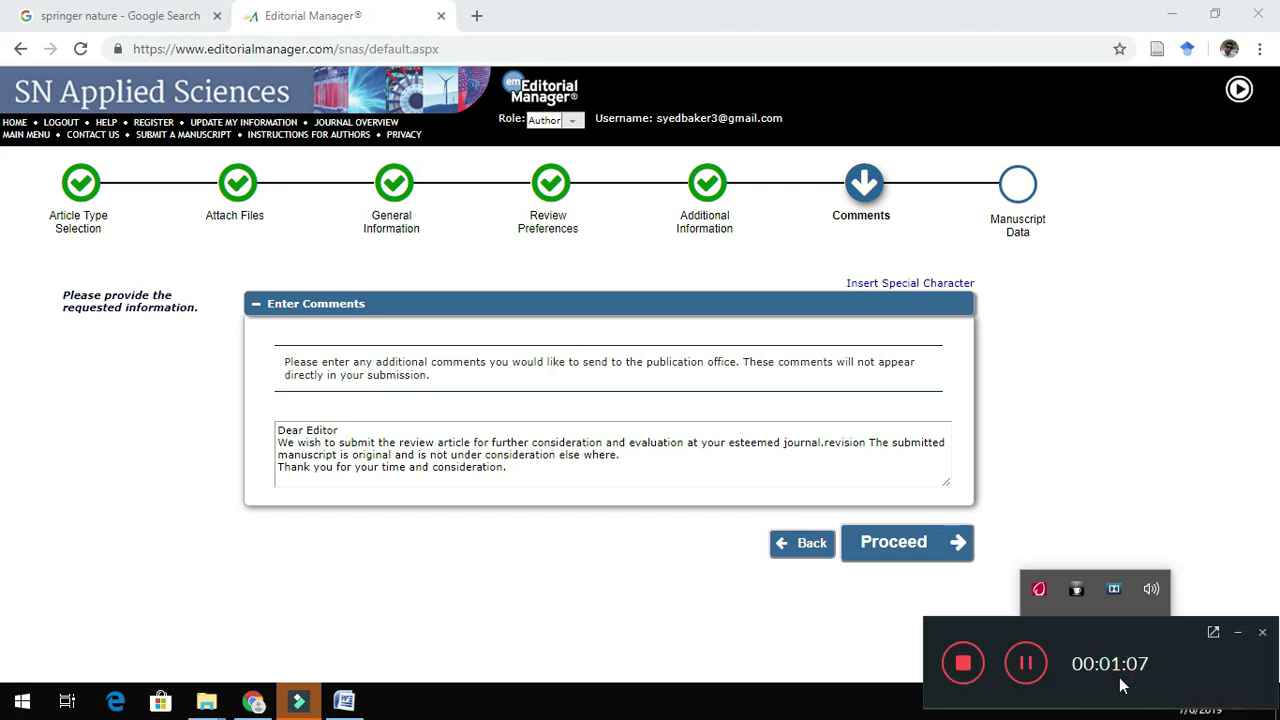
left_click(650, 625)
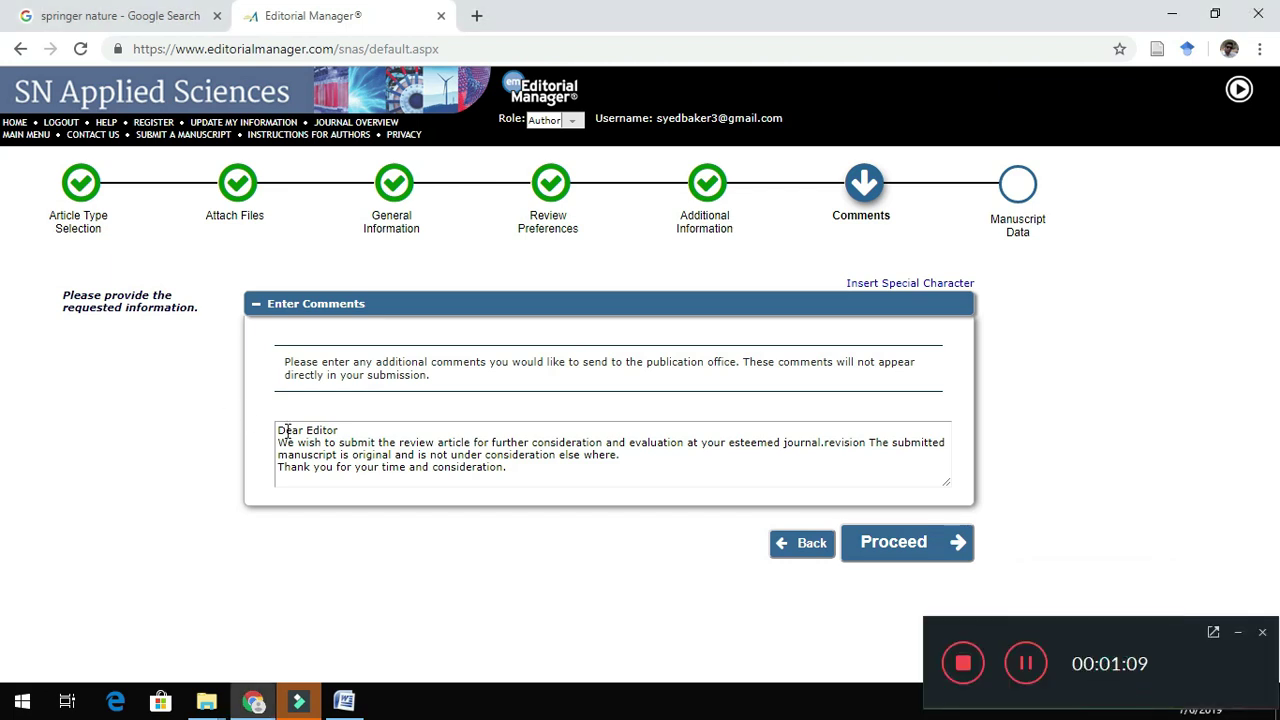
left_click_drag(279, 430, 518, 473)
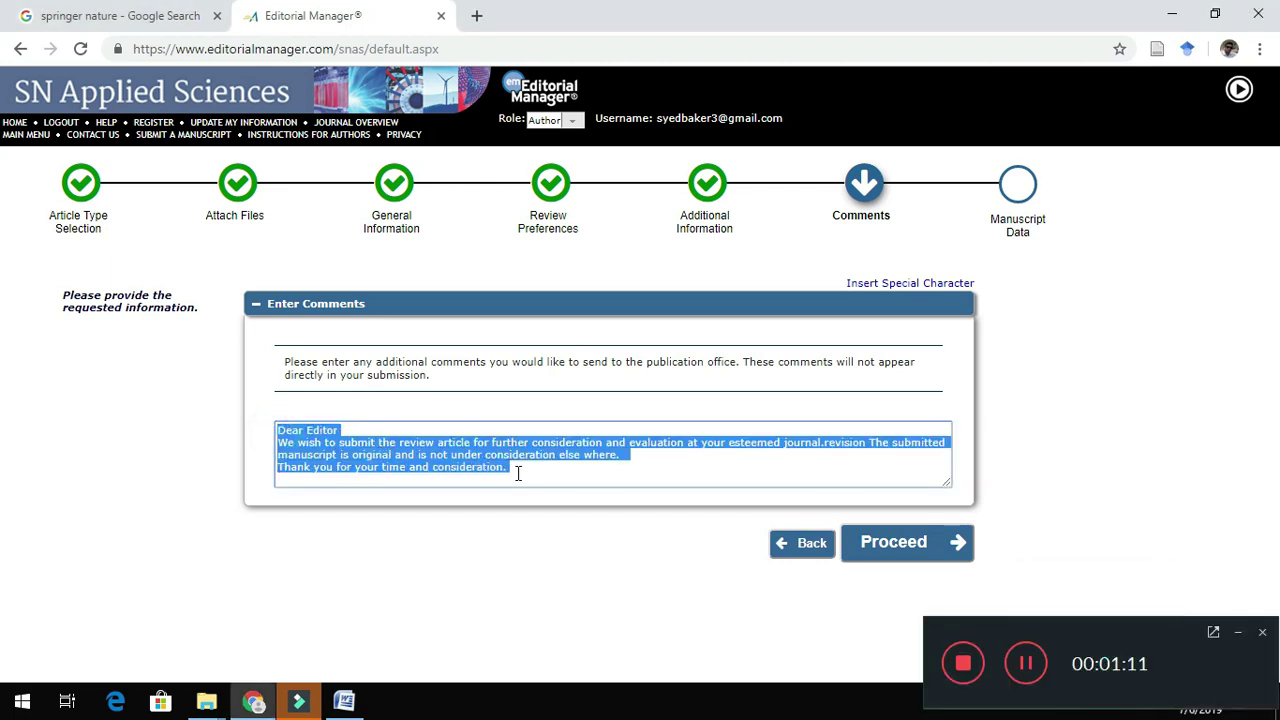
left_click(1241, 638)
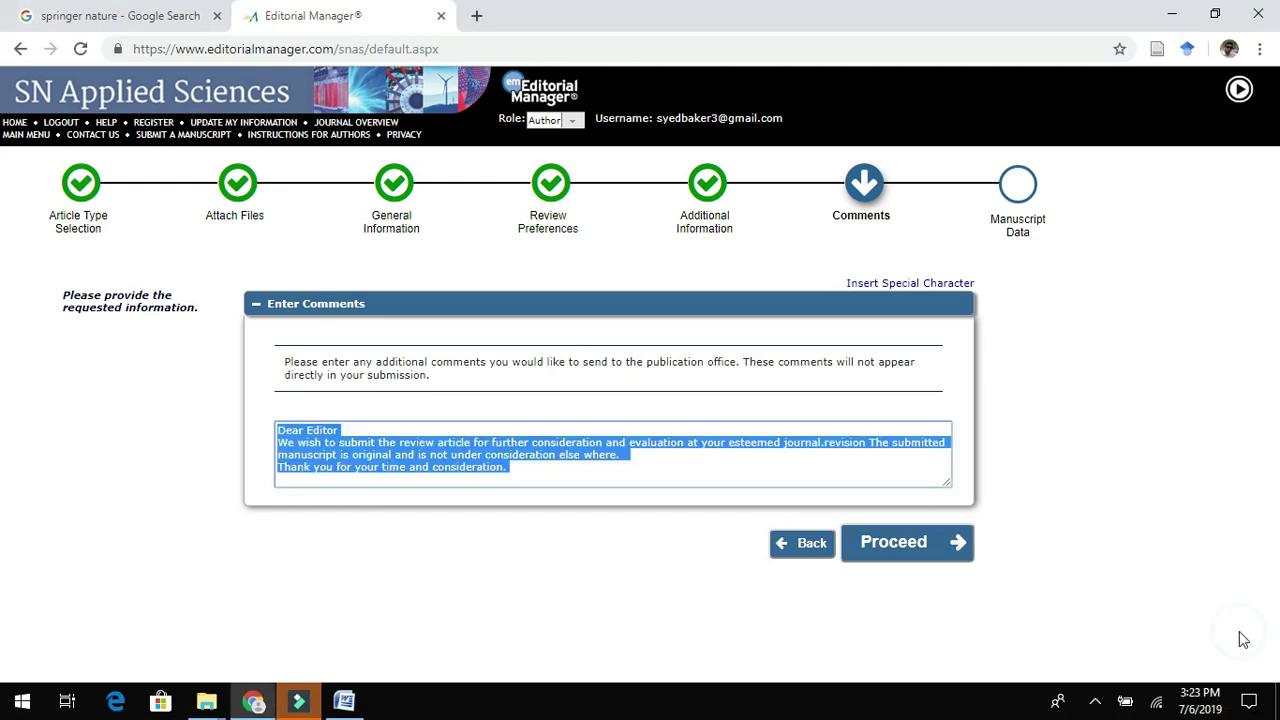
left_click(902, 551)
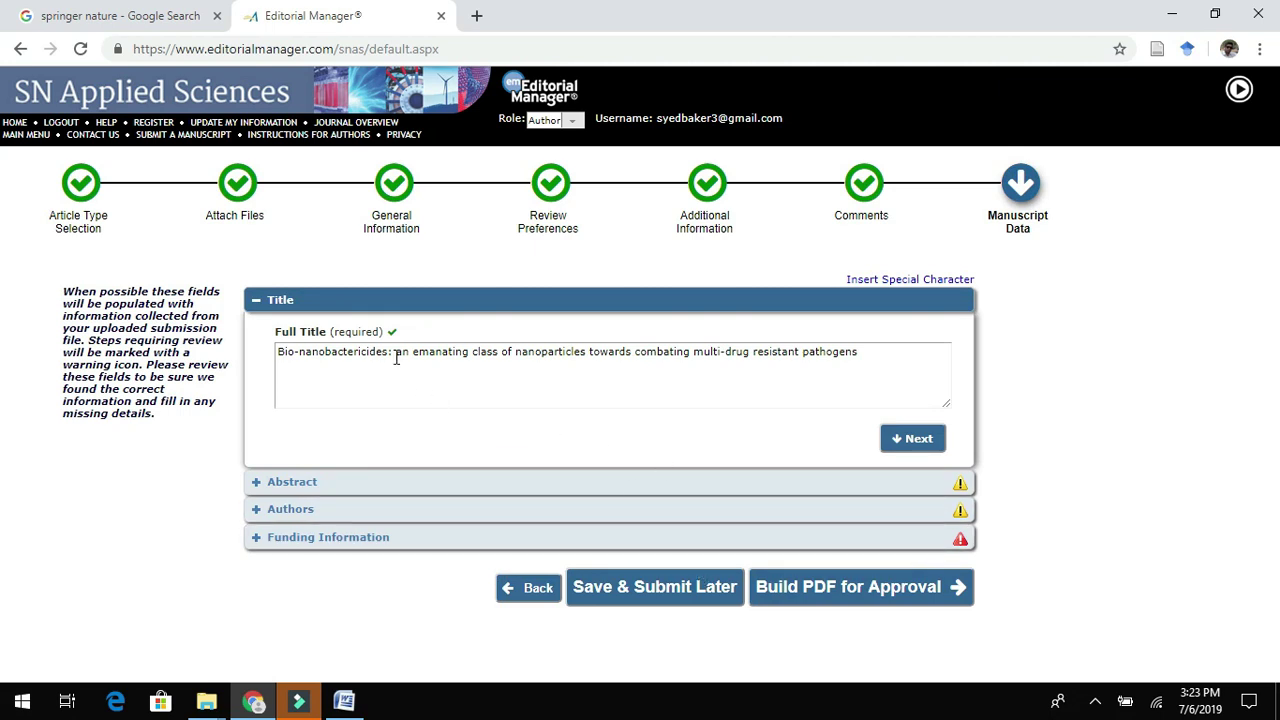
Expand the Abstract and Authors sections and open the flagged co-author's details.
left_click(581, 487)
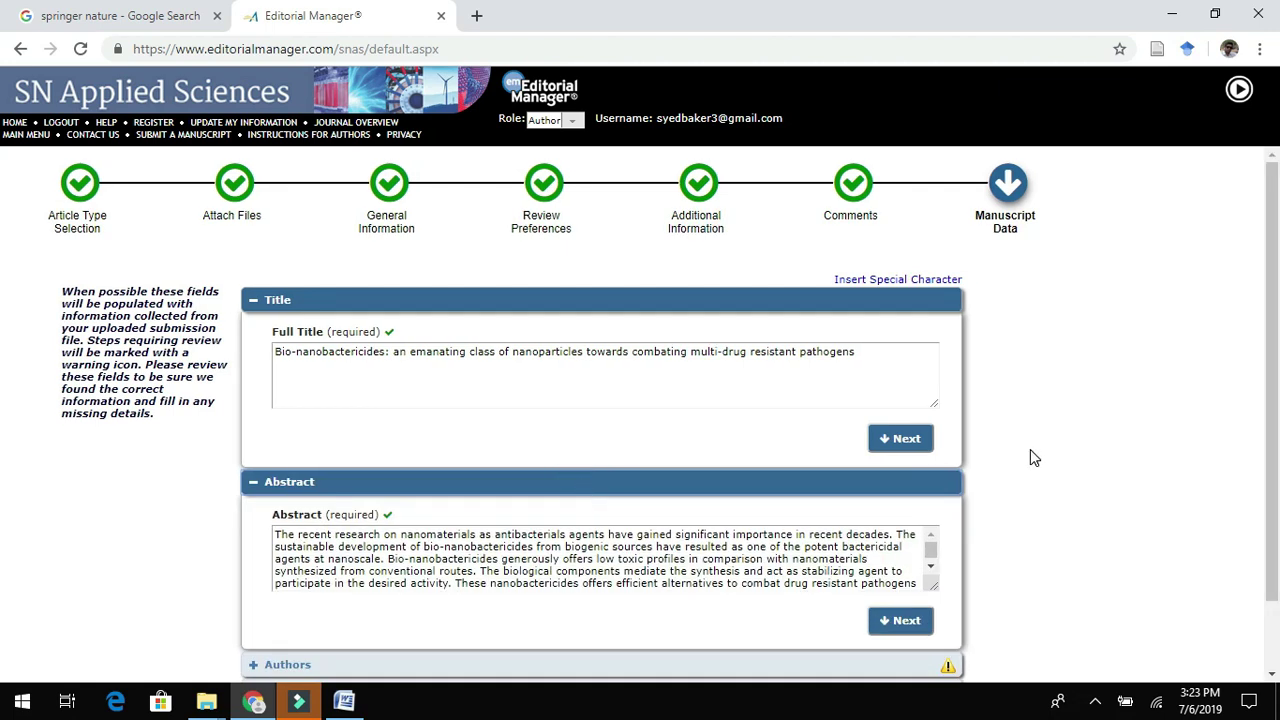
left_click_drag(1277, 300, 1277, 408)
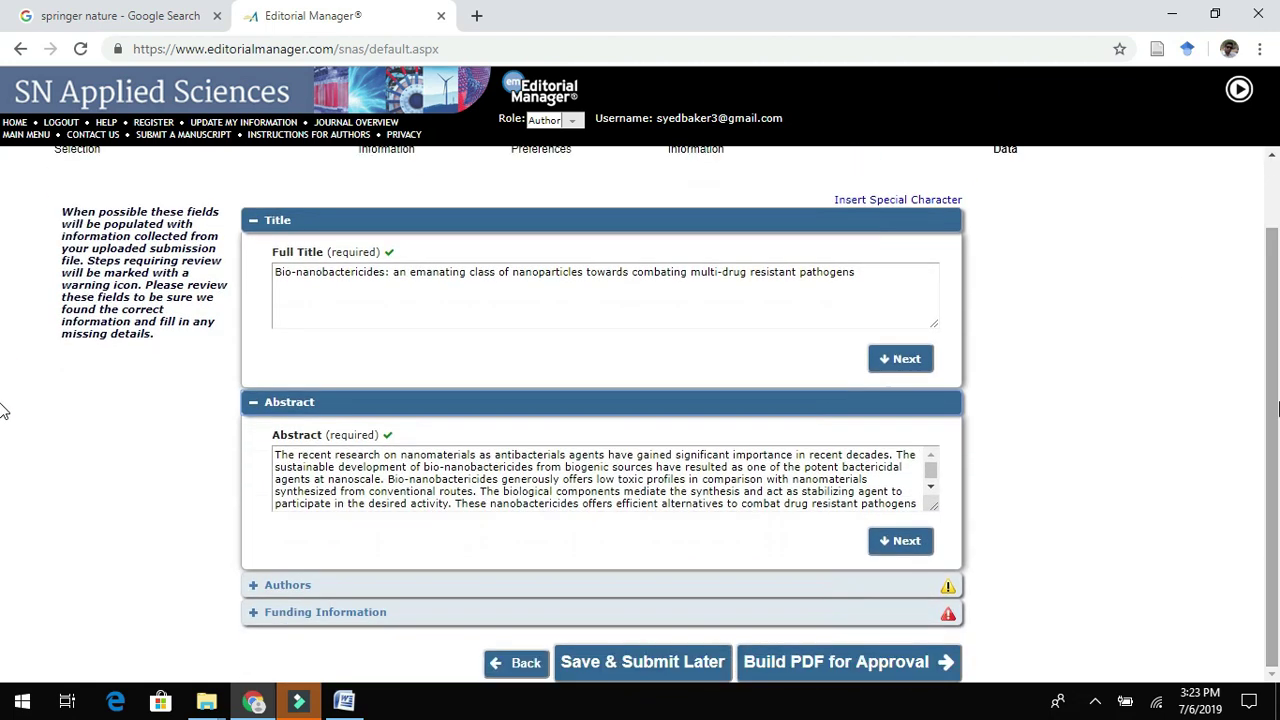
left_click(737, 594)
left_click(1277, 377)
left_click_drag(1277, 377, 1277, 510)
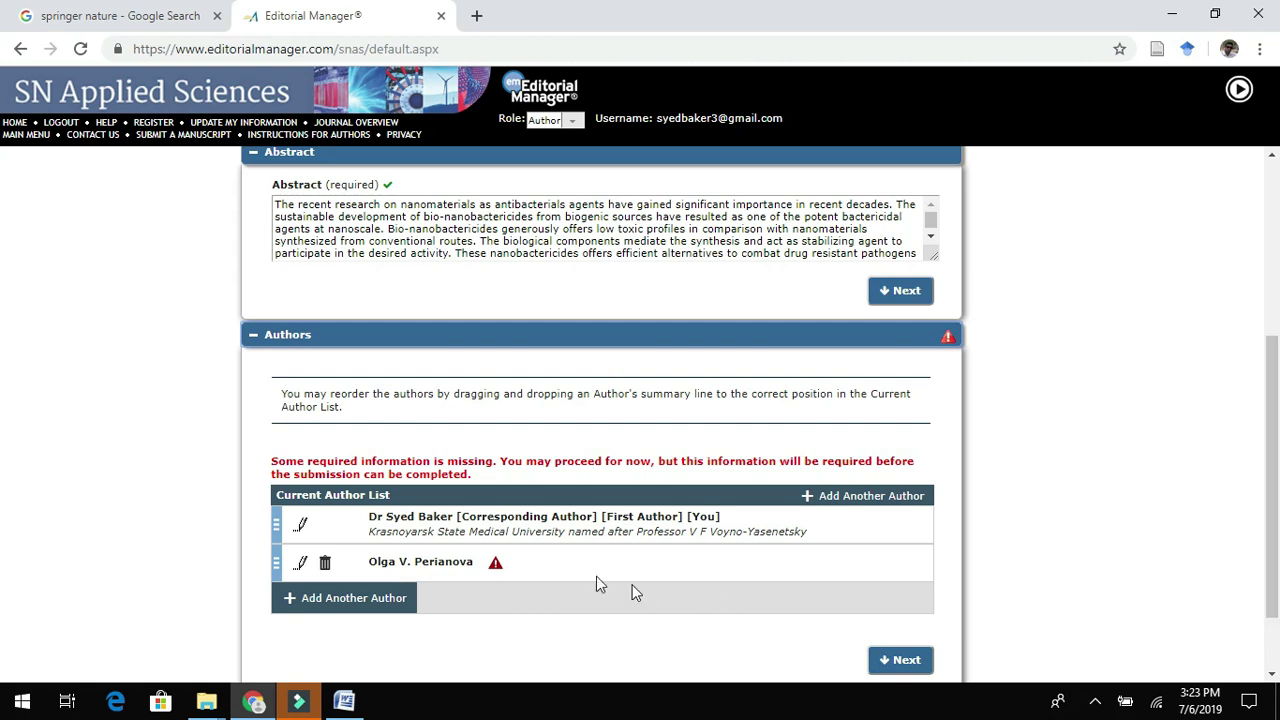
left_click(495, 566)
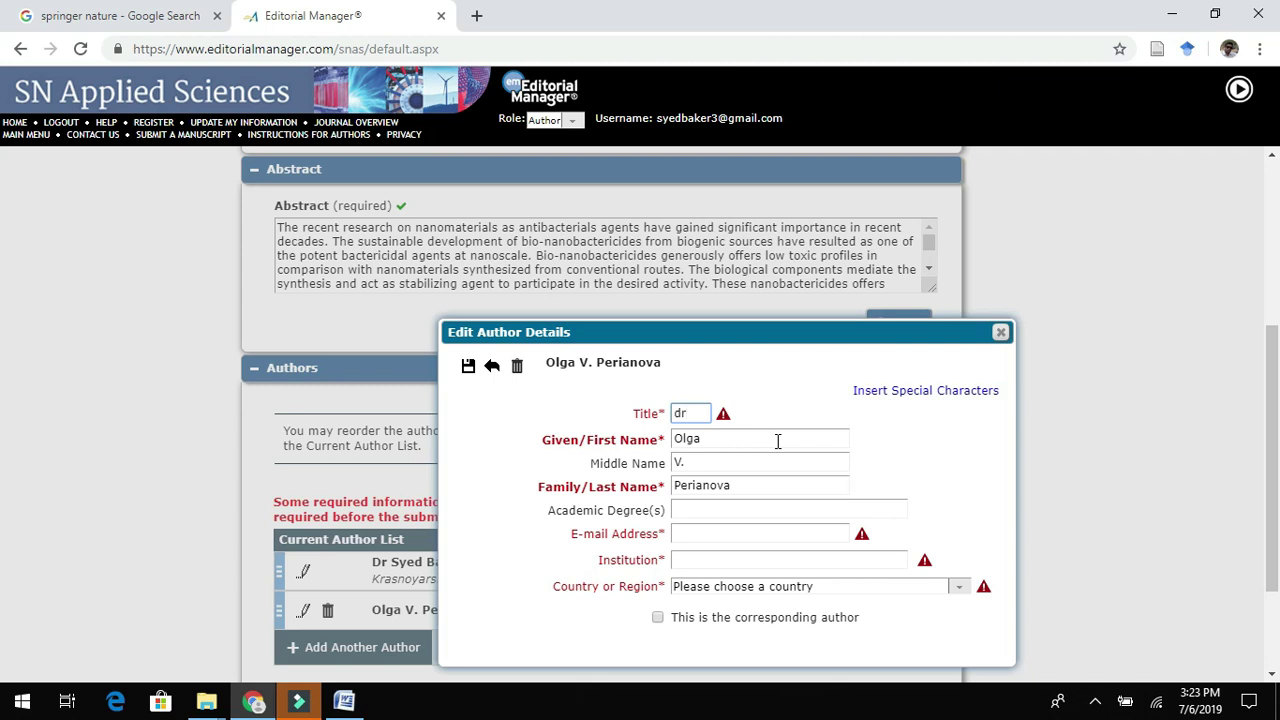
Correct the co-author's title to Dr and enter their e-mail and institution Krasnoyarsk.
key("BackSpace")
left_click(760, 550)
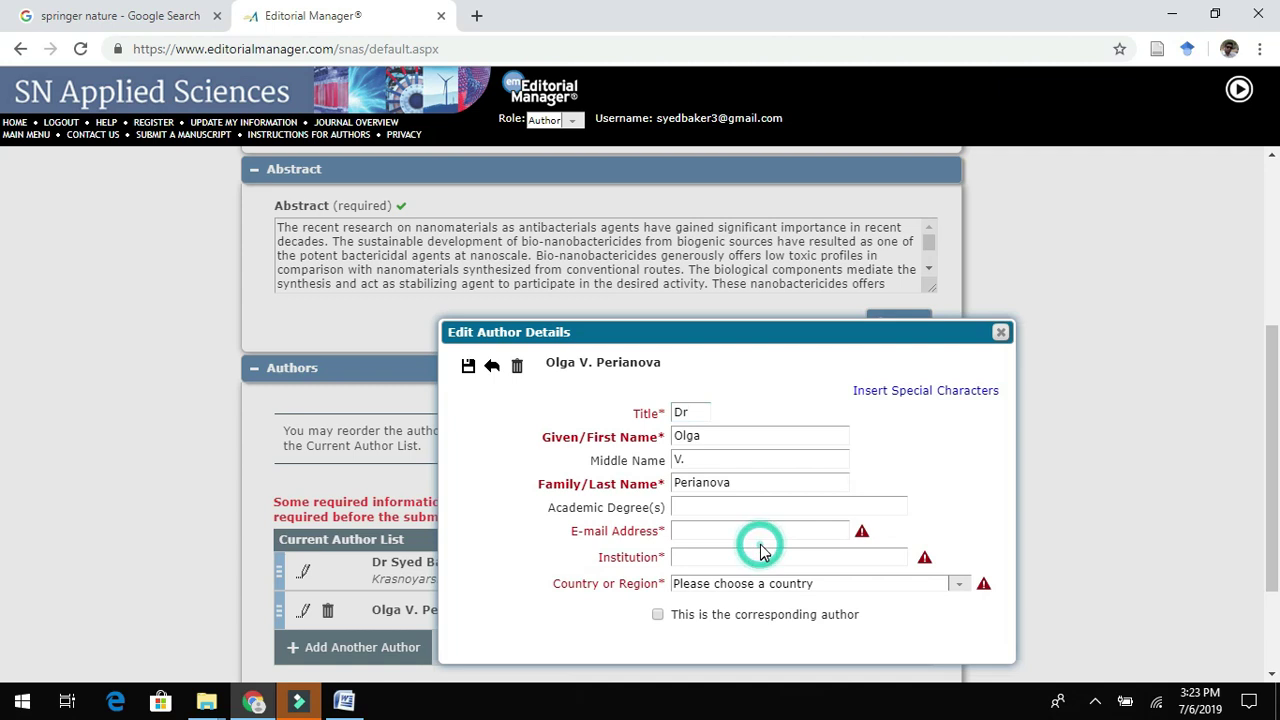
left_click(761, 536)
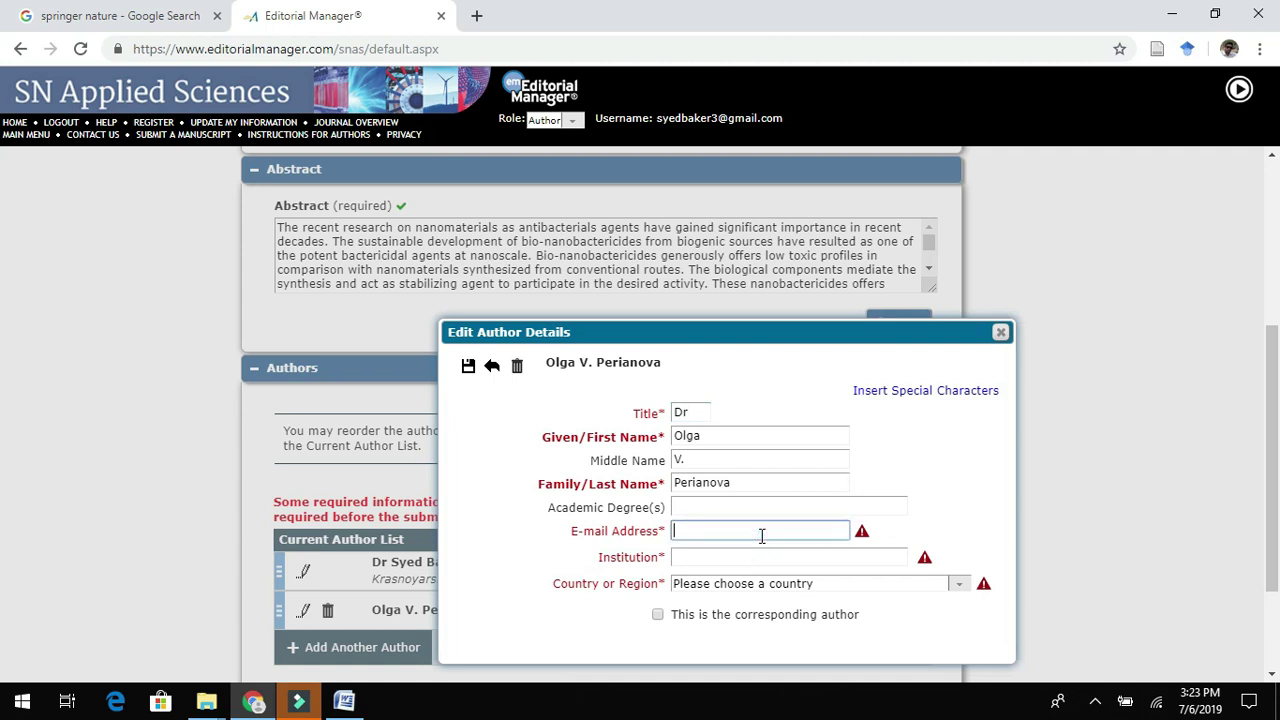
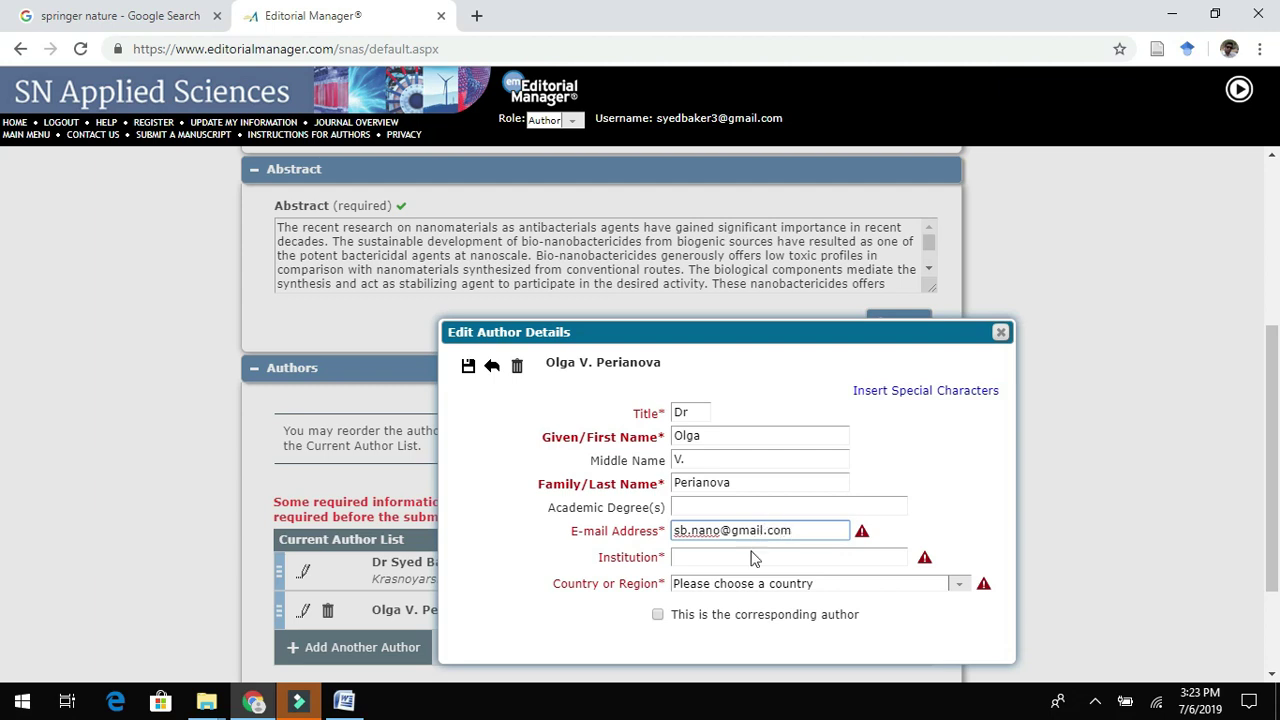
left_click(750, 556)
type("Krasnoyark")
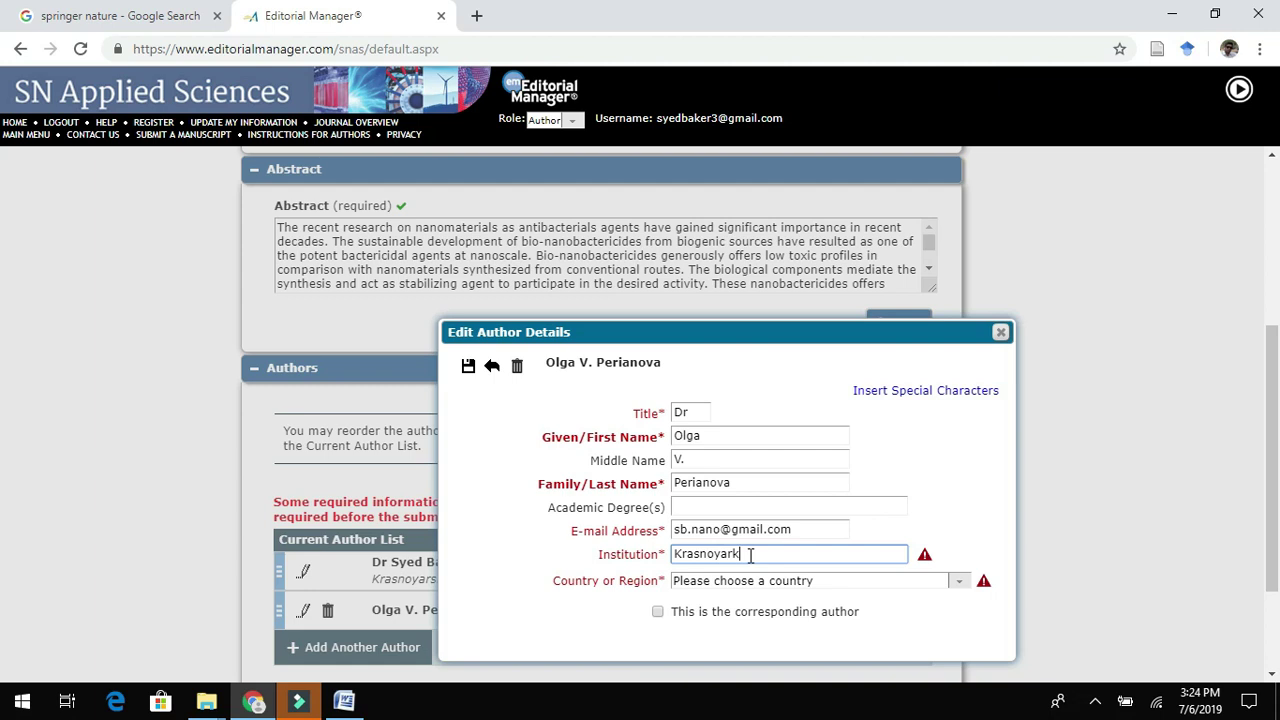
type("s")
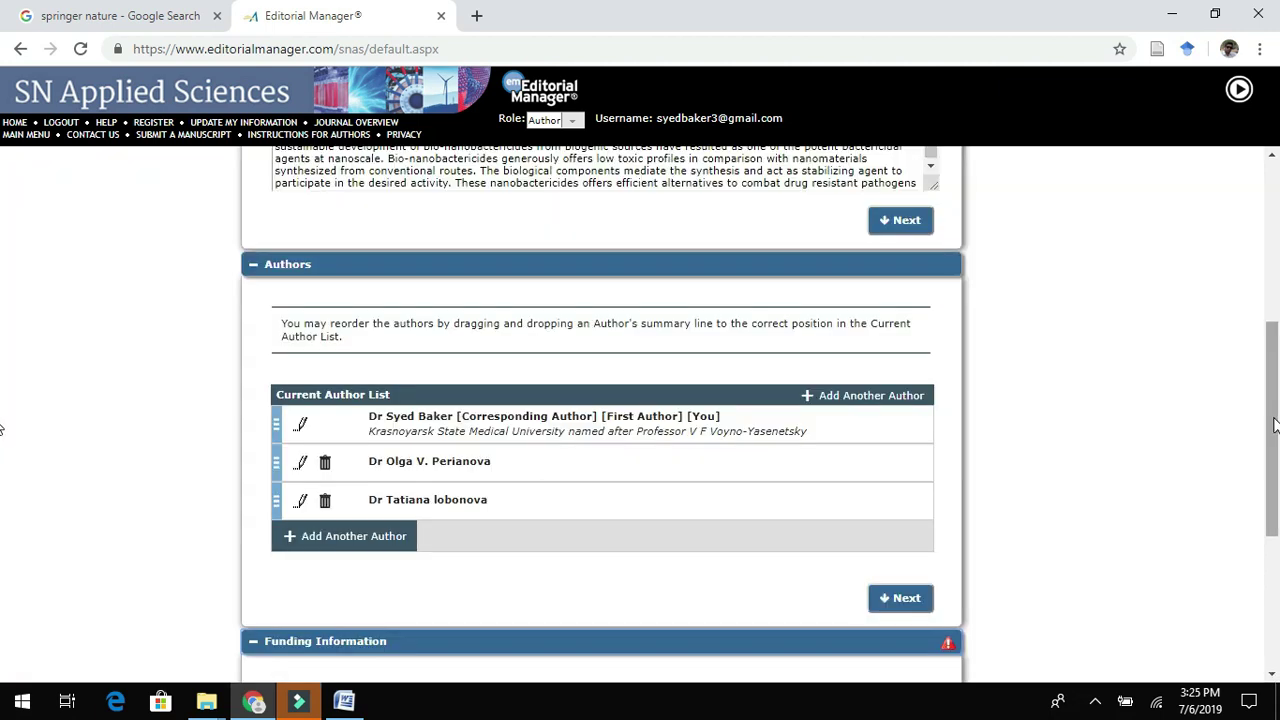
left_click_drag(1275, 420, 1278, 551)
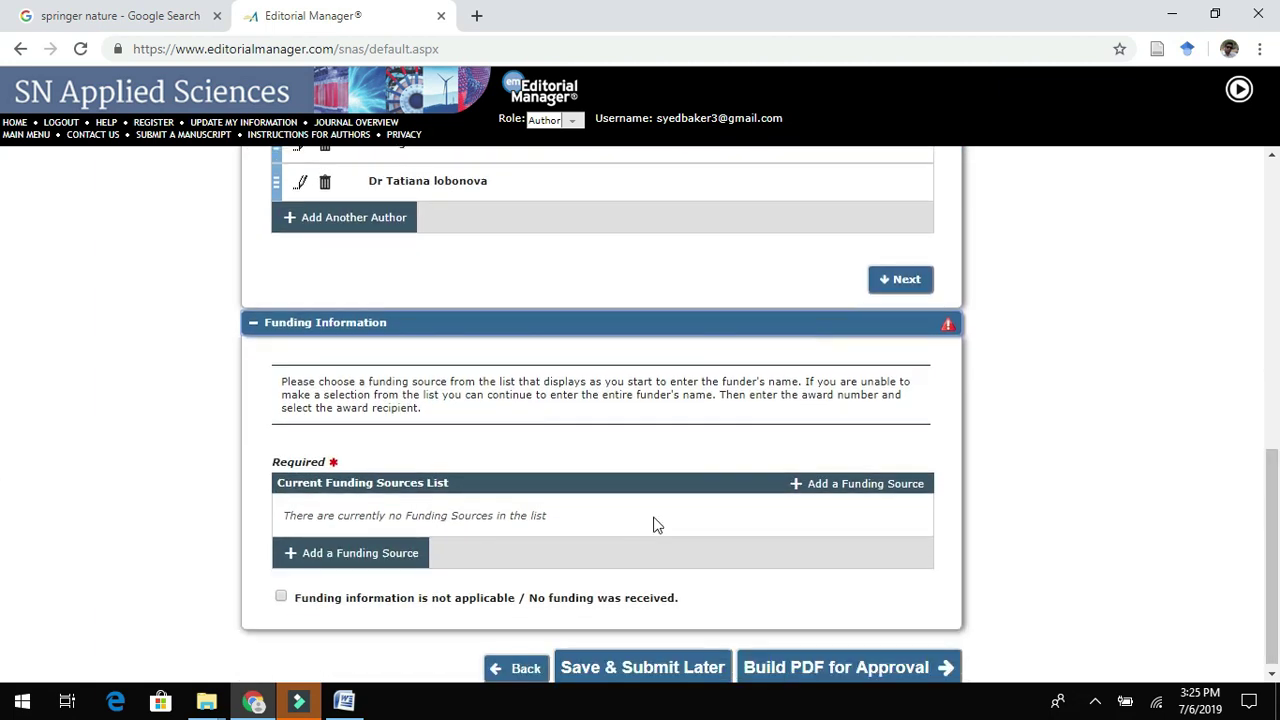
Mark funding information as not applicable instead of adding a source, then Save & Submit Later.
left_click(337, 556)
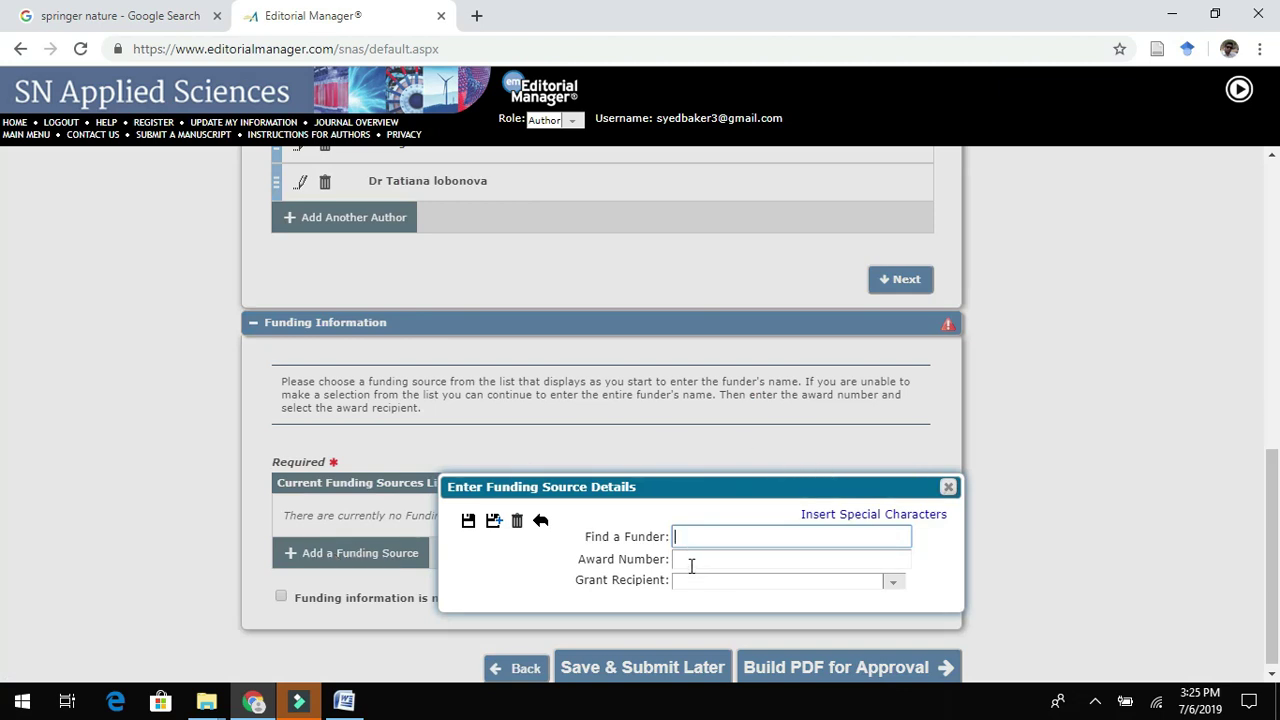
left_click(947, 487)
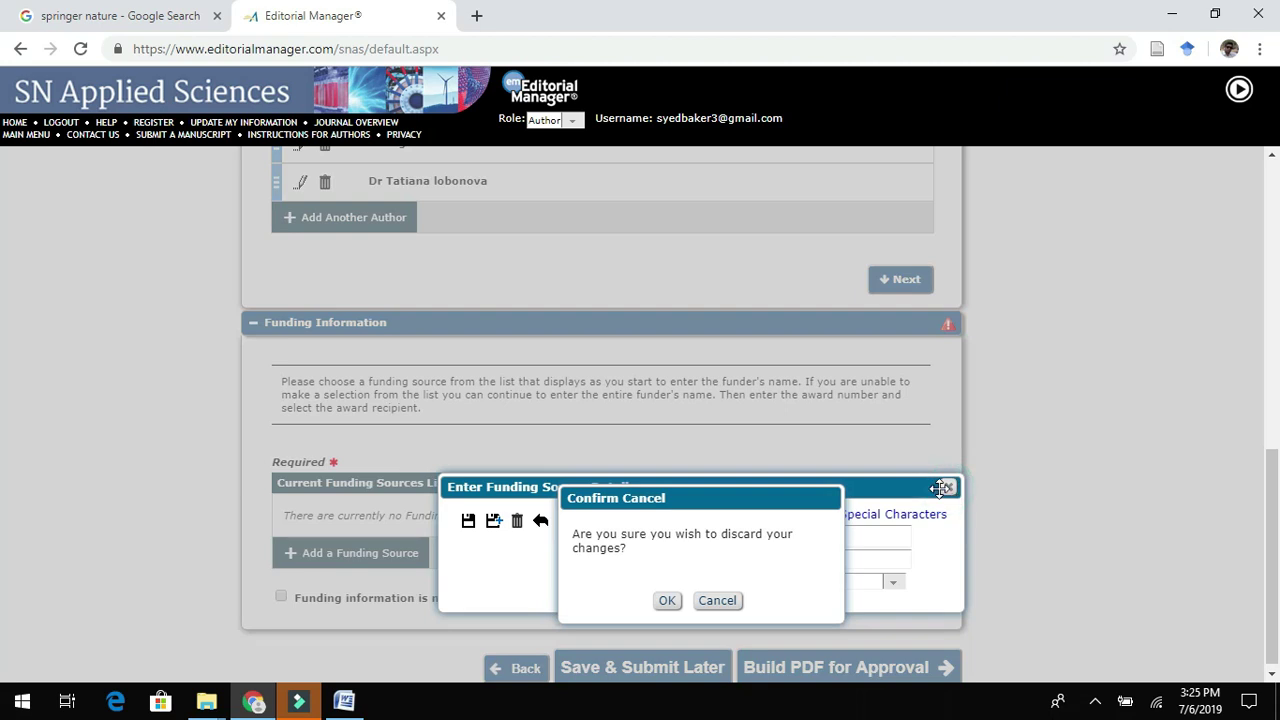
left_click(666, 601)
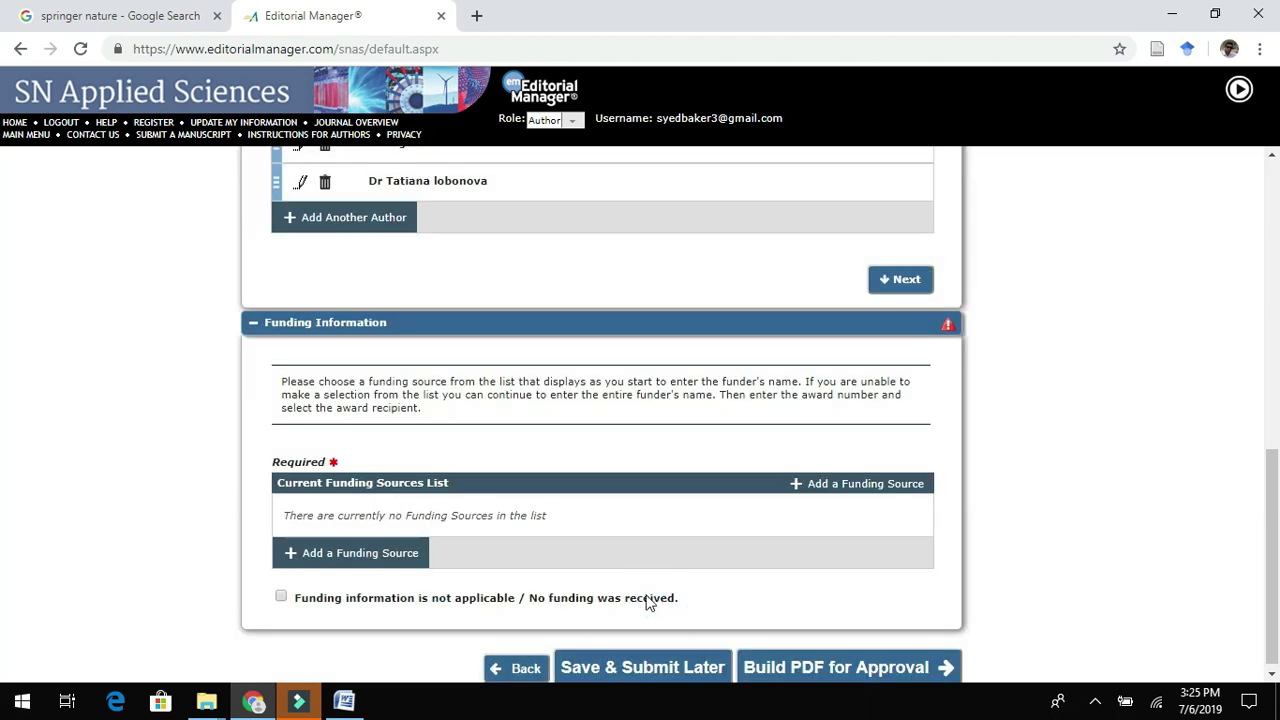
left_click(280, 598)
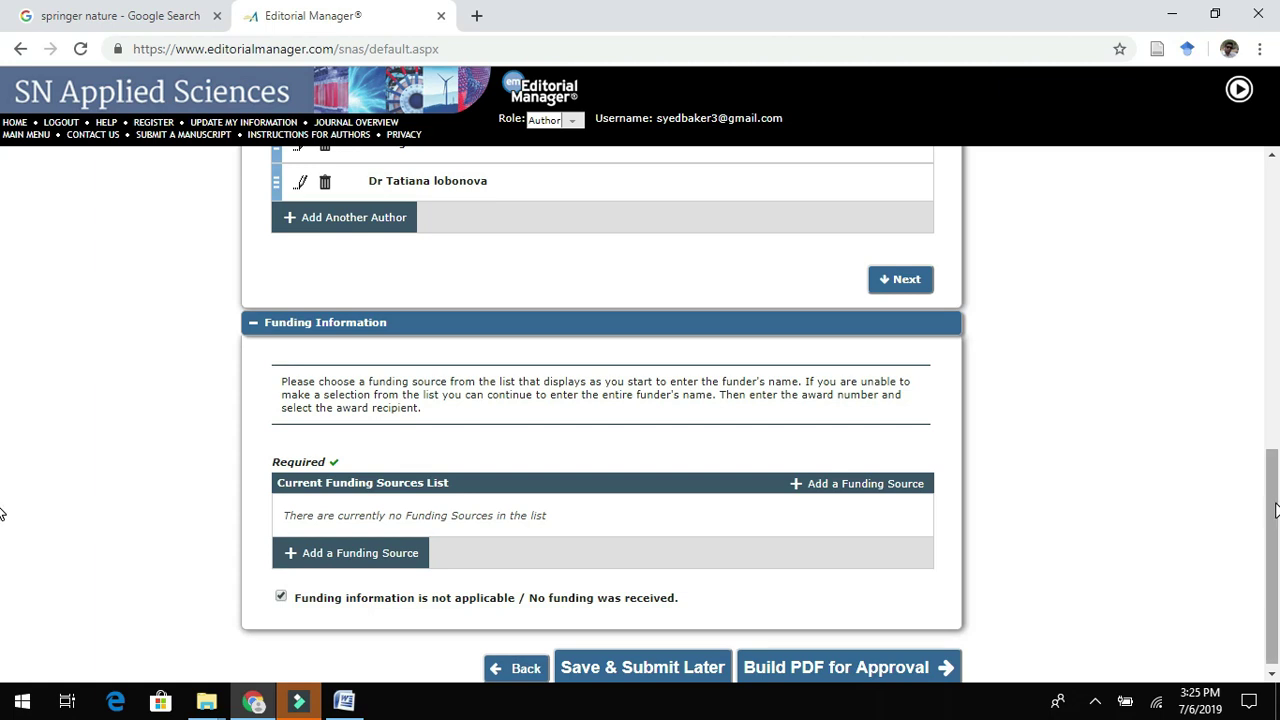
left_click_drag(1266, 513, 1266, 518)
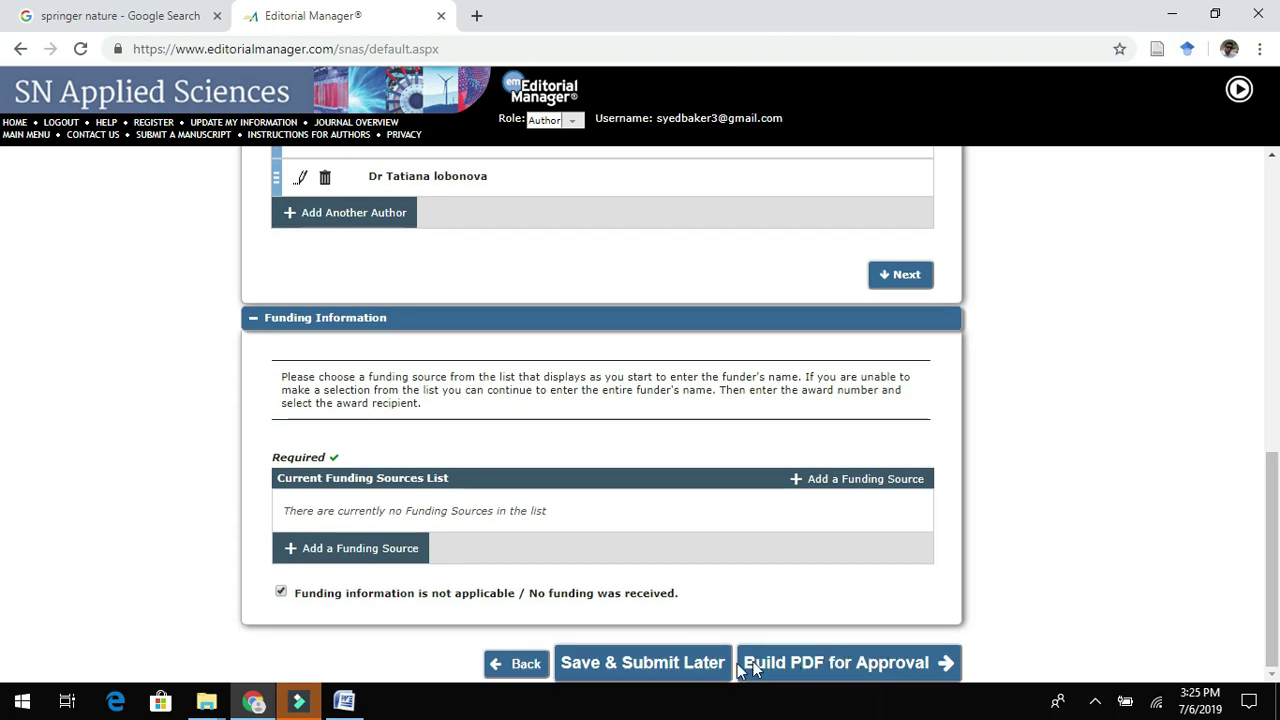
left_click(684, 658)
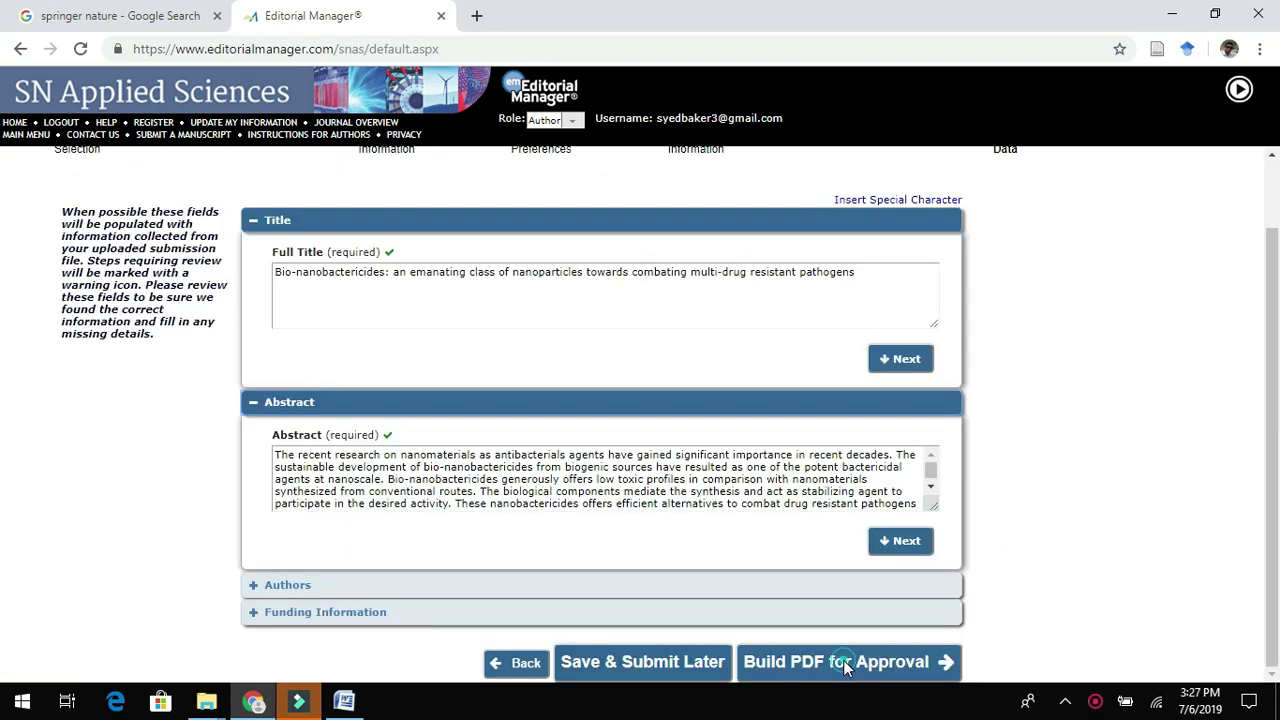
Build the manuscript PDF for approval and follow its Building PDF status.
left_click(843, 660)
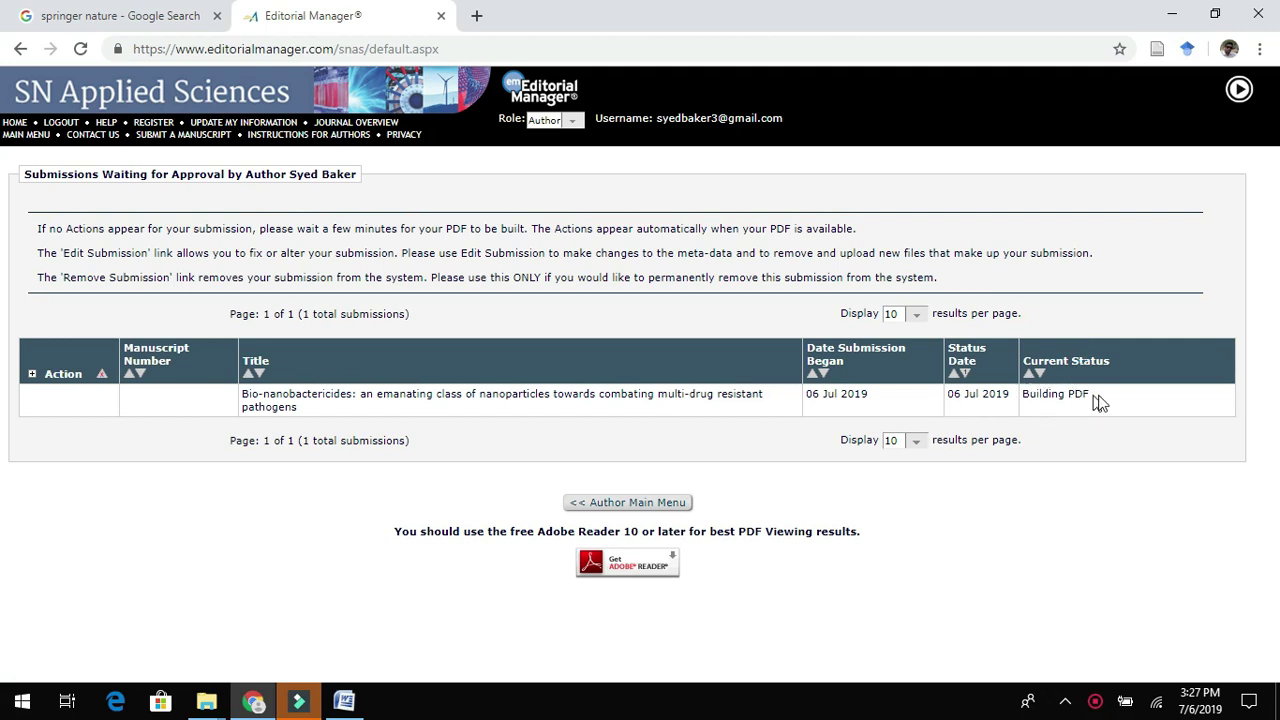
left_click(1097, 395)
left_click_drag(1097, 395, 1026, 394)
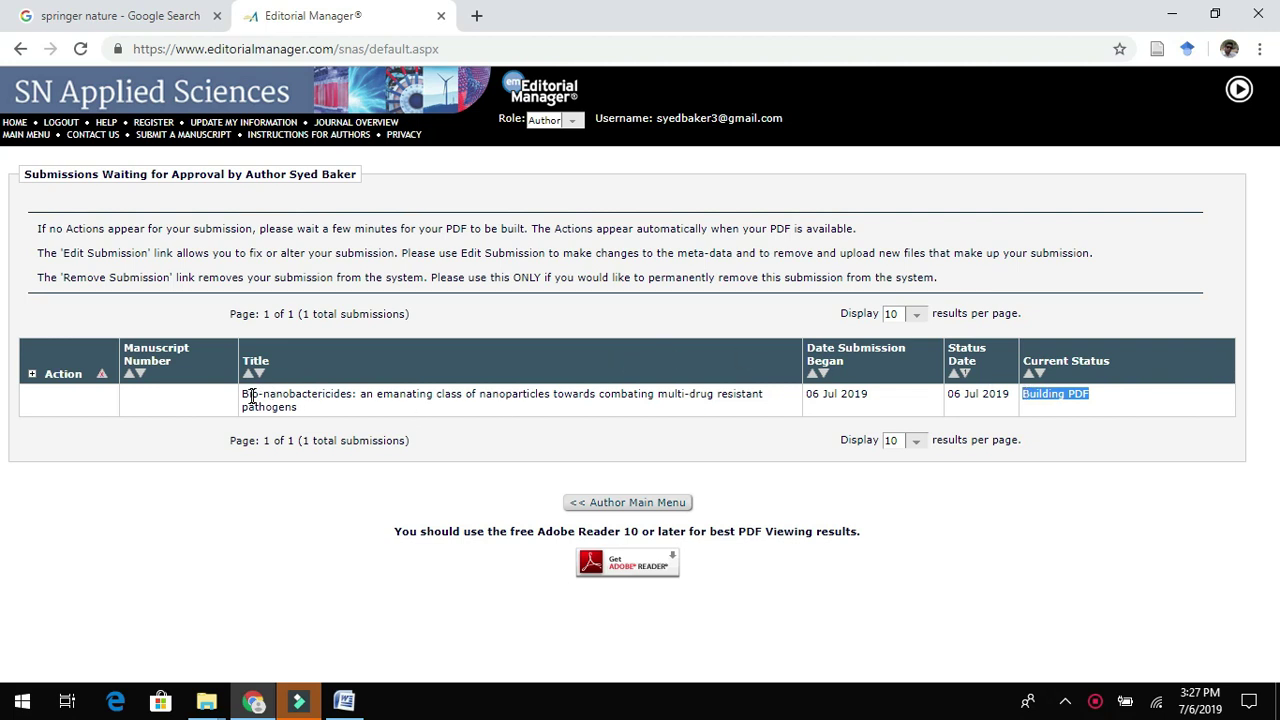
left_click_drag(243, 400, 296, 407)
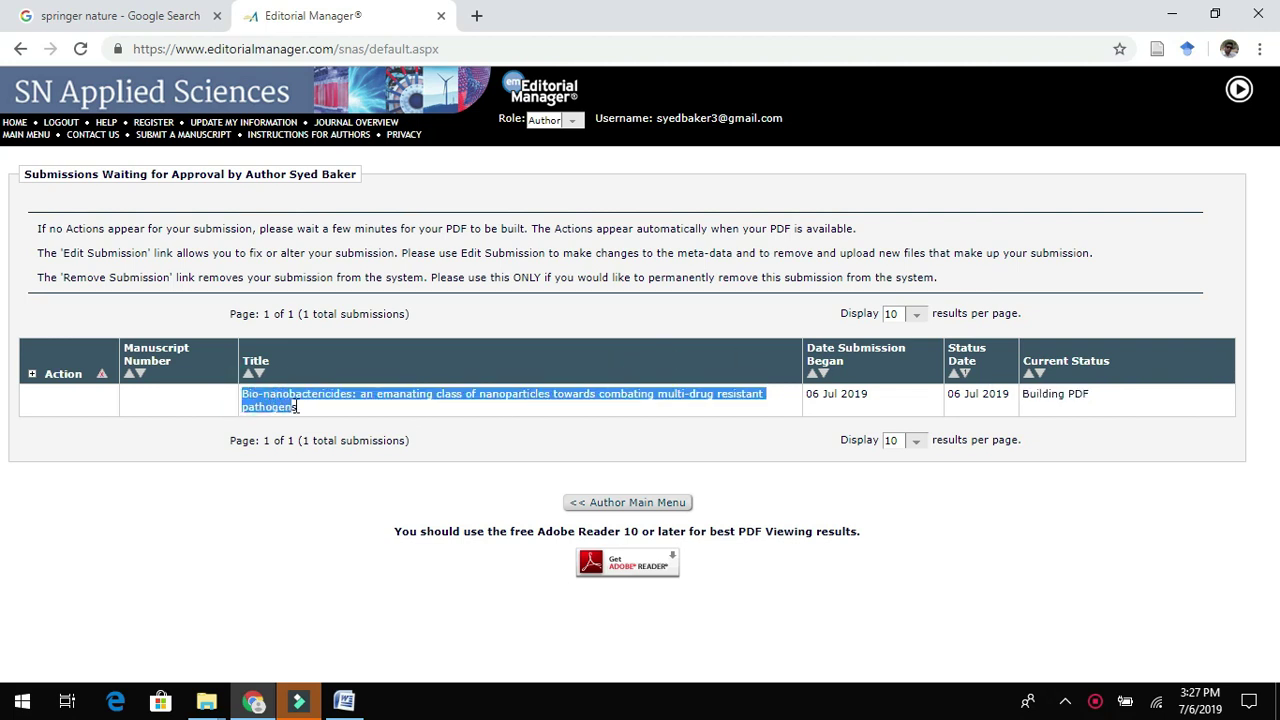
View the built submission and open the downloaded 19-page PDF.
left_click(30, 377)
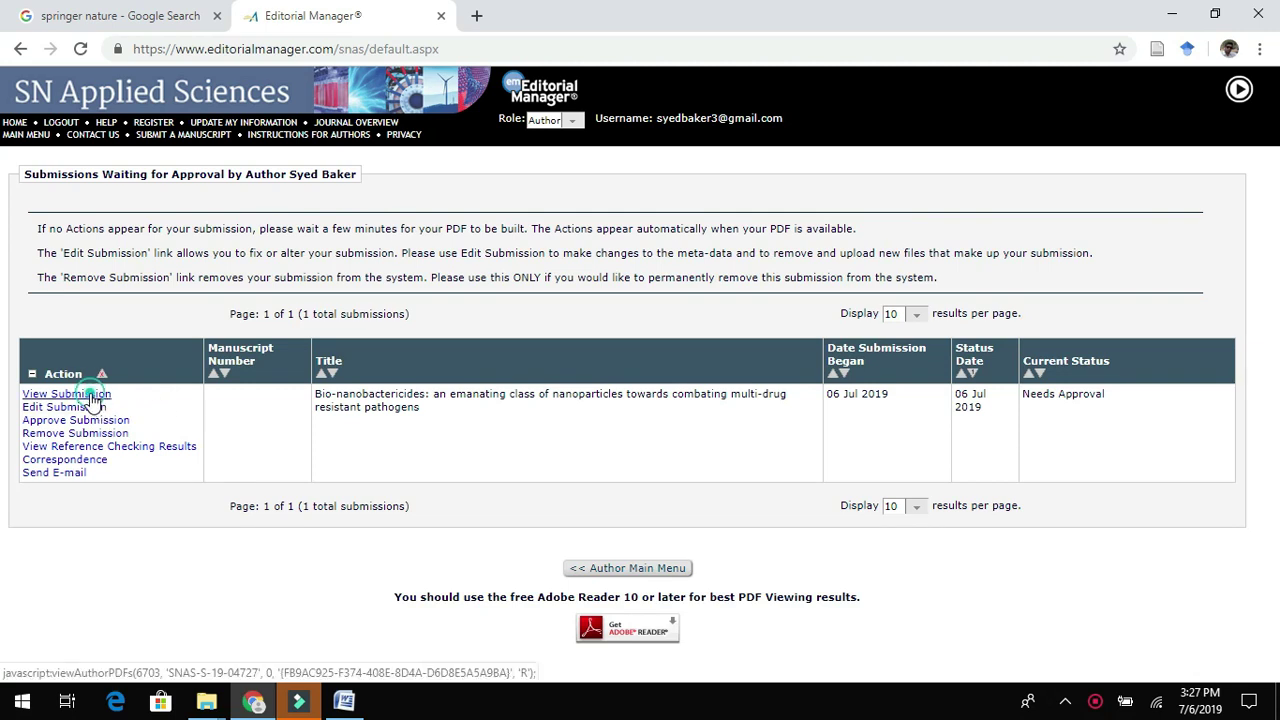
left_click(93, 397)
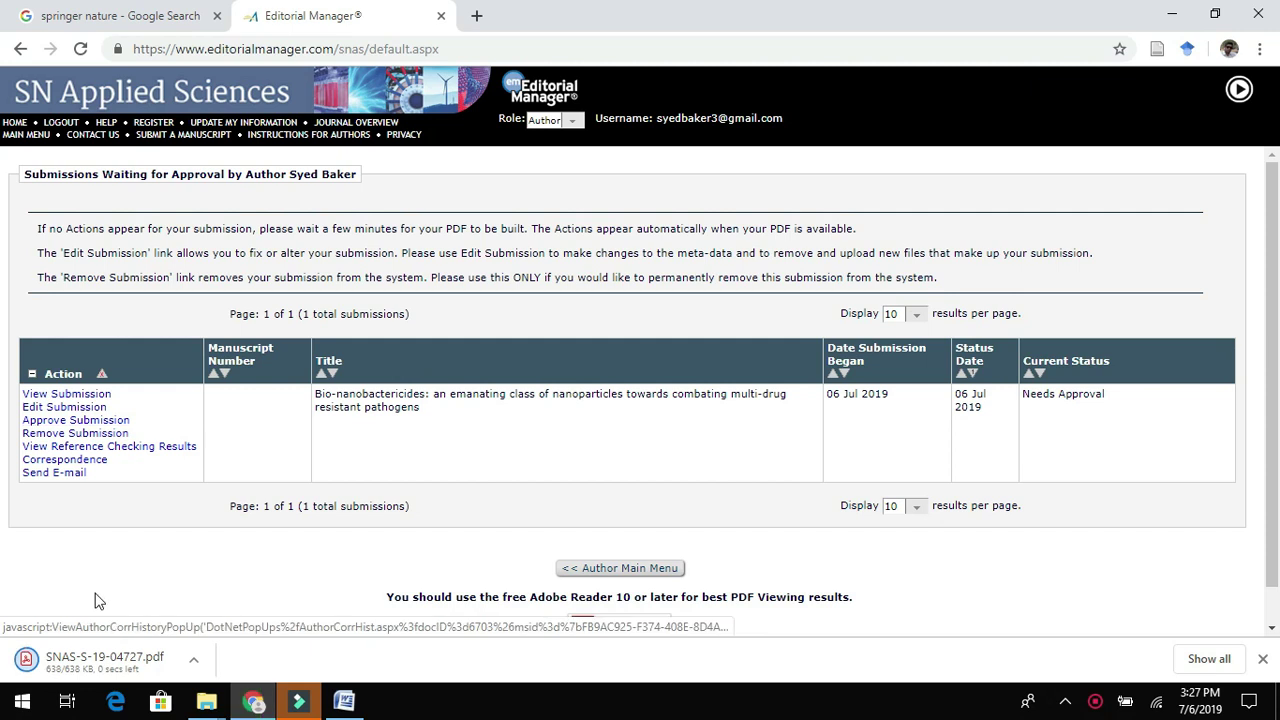
left_click(100, 657)
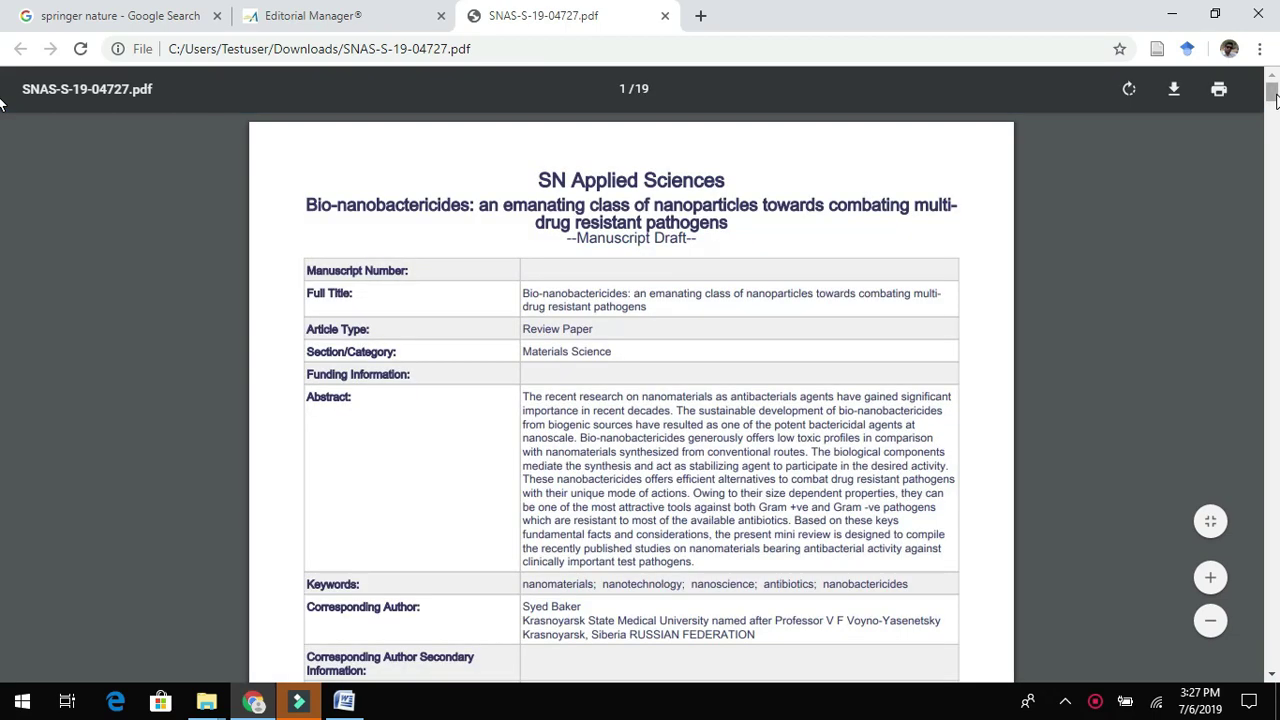
Scroll the manuscript PDF to page 19 of 19, reference 78, then return to Editorial Manager.
left_click_drag(1272, 98, 1247, 713)
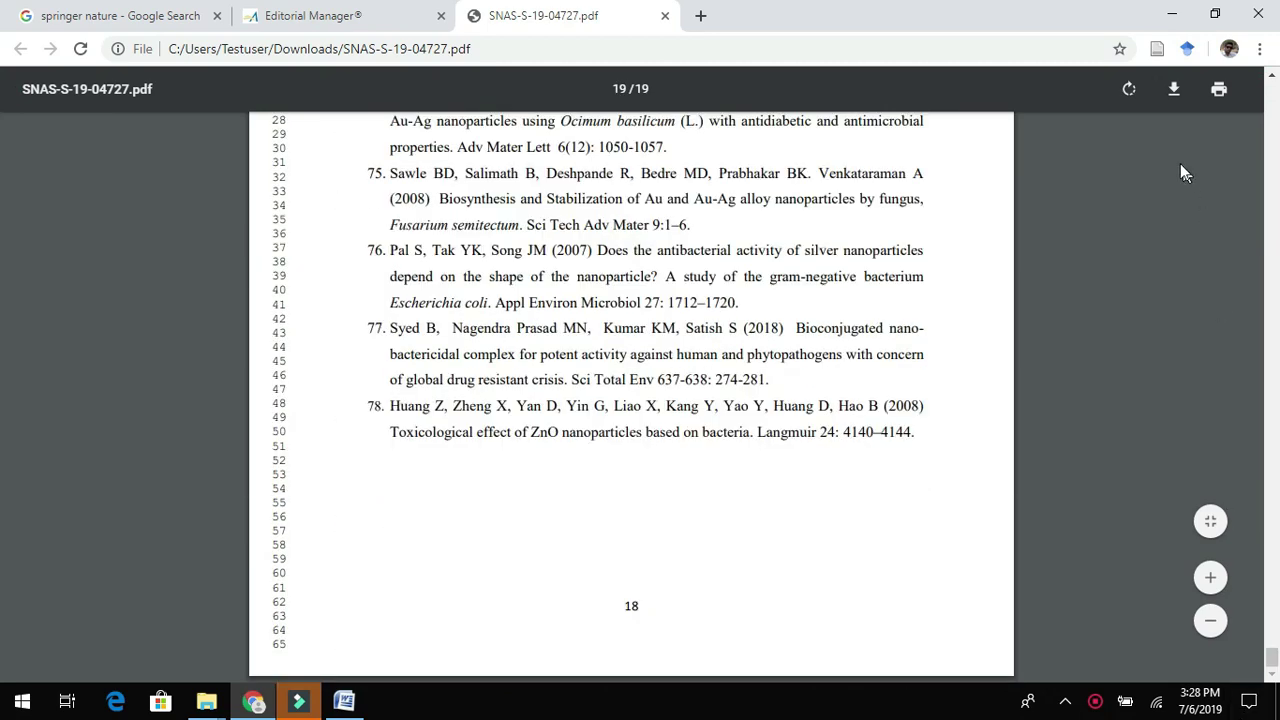
left_click(333, 20)
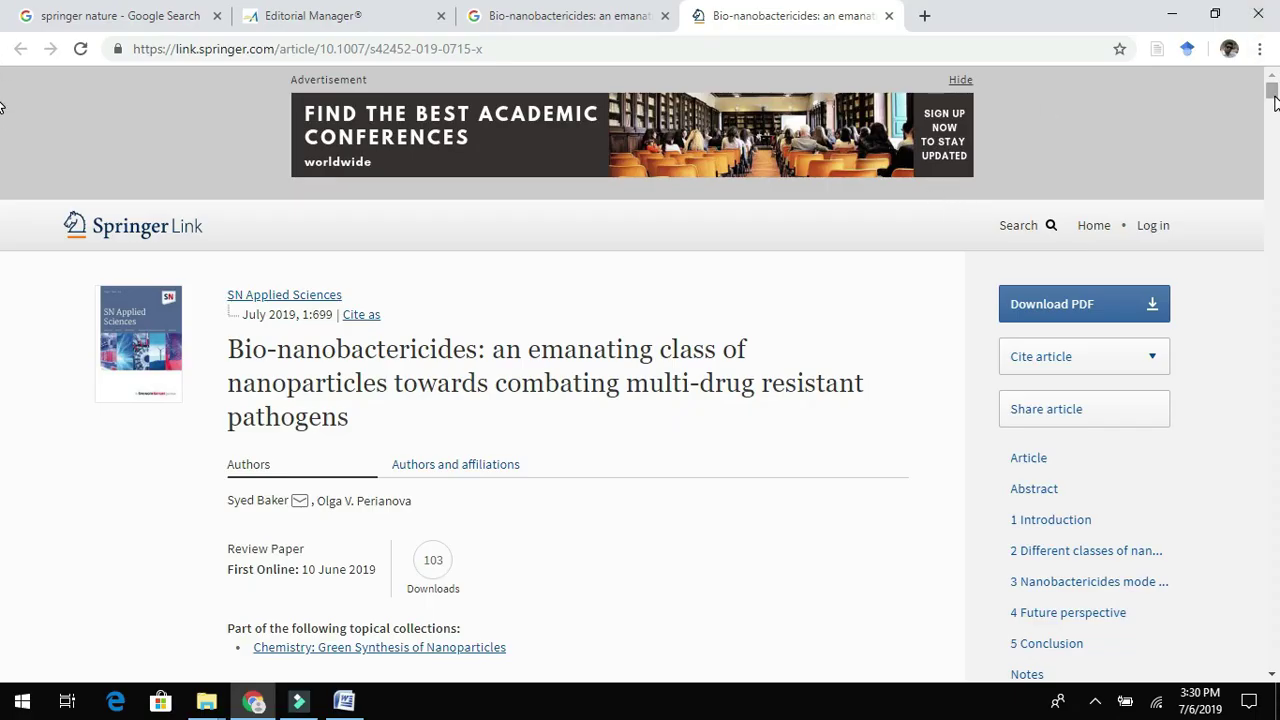
Highlight the Bio-nanobactericides review title on SpringerLink and download its published PDF.
scroll(1274, 103, "down", 1)
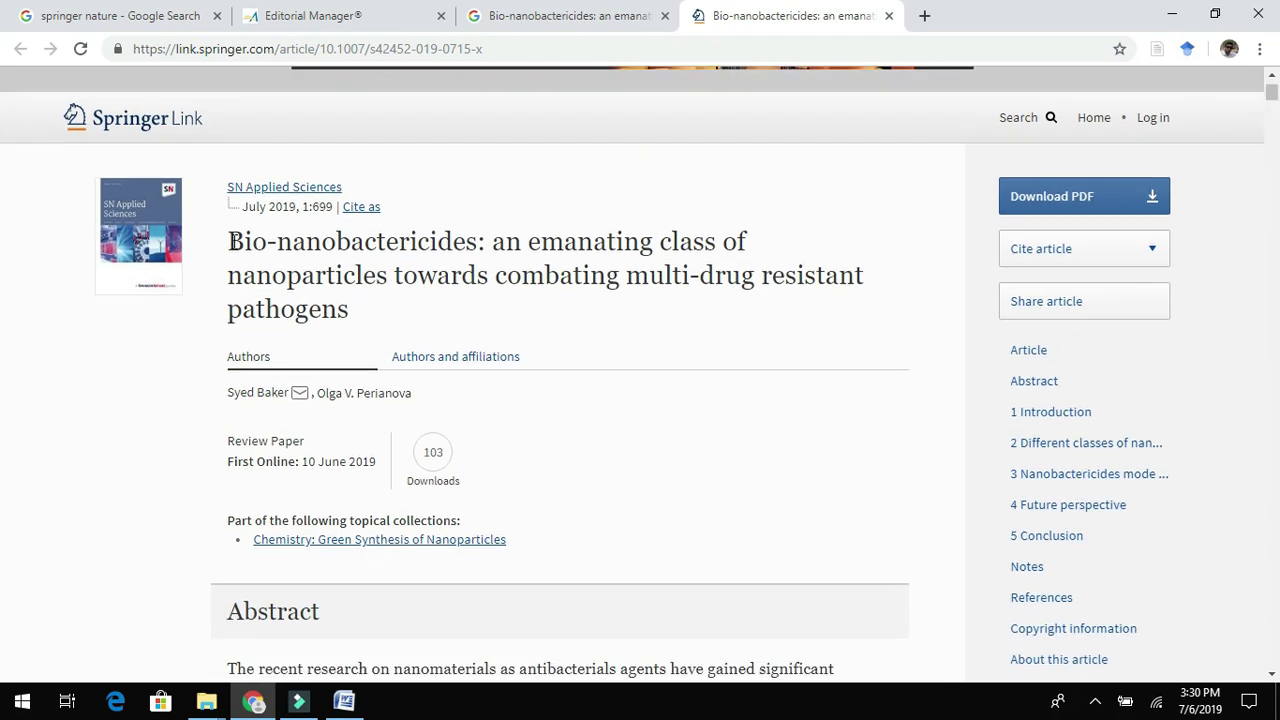
left_click_drag(229, 241, 349, 331)
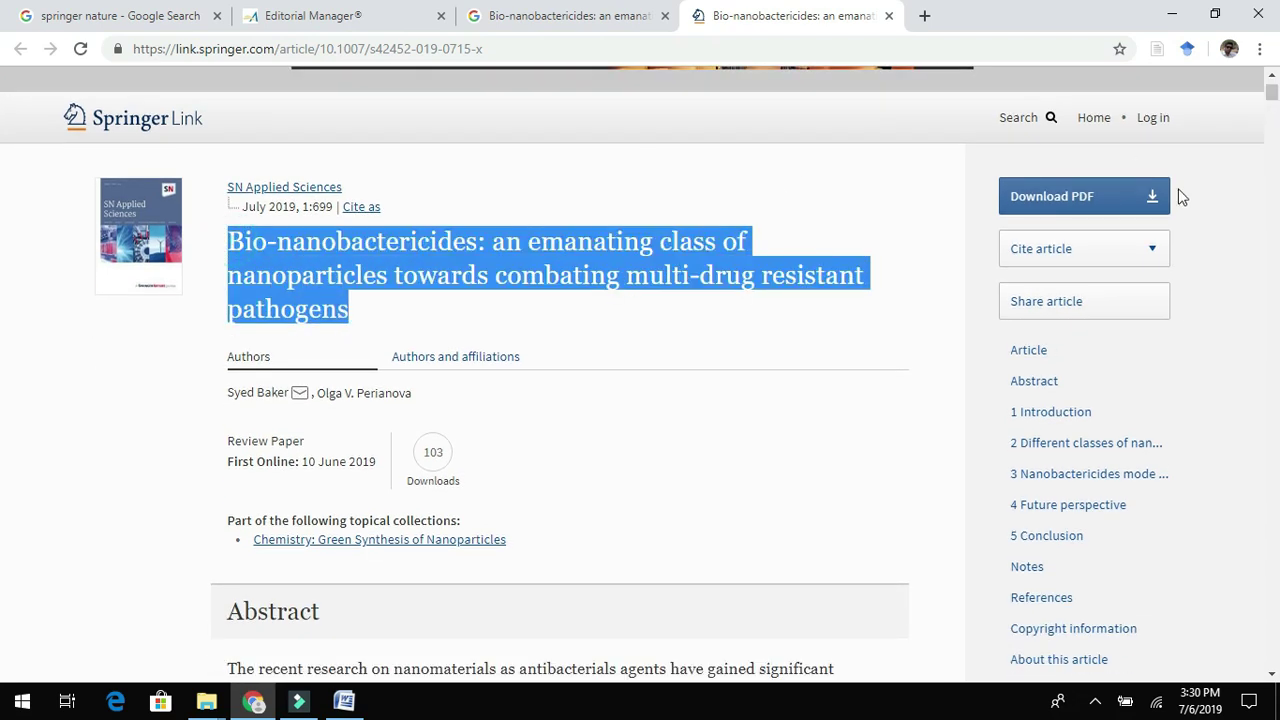
left_click(1094, 200)
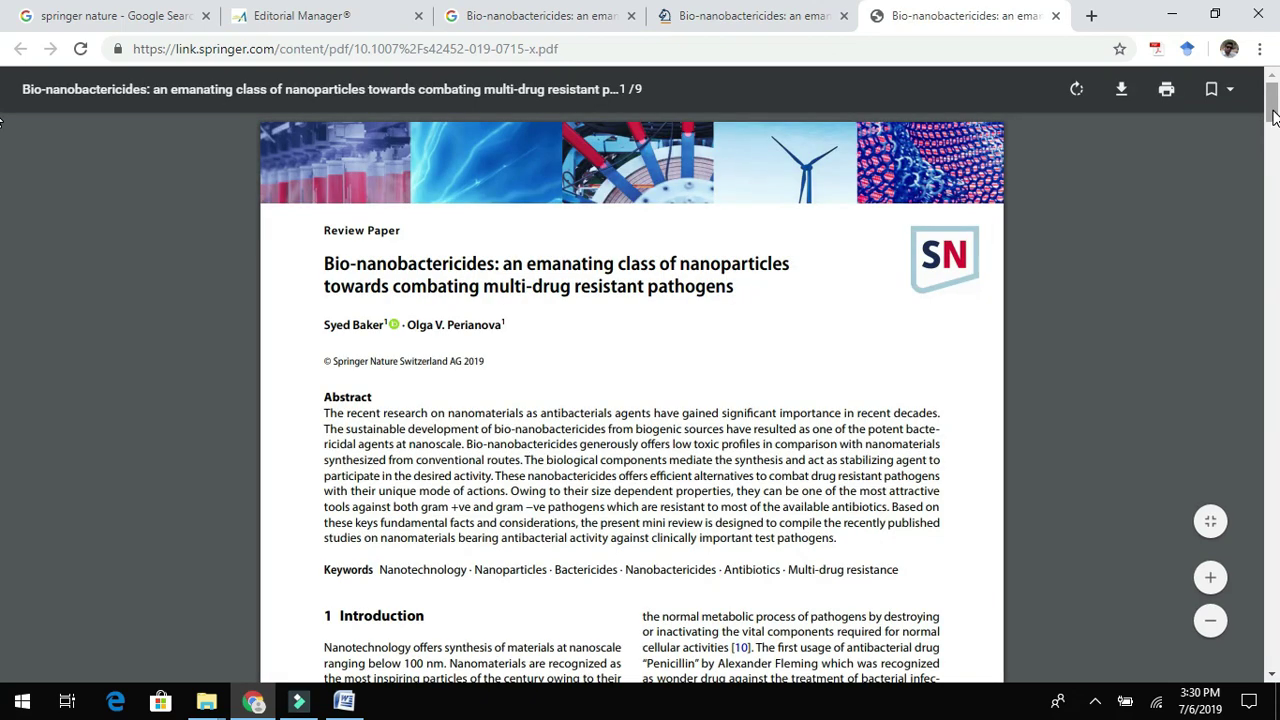
Highlight the Received and Accepted dates line near the published PDF's Introduction.
left_click_drag(1273, 115, 1273, 142)
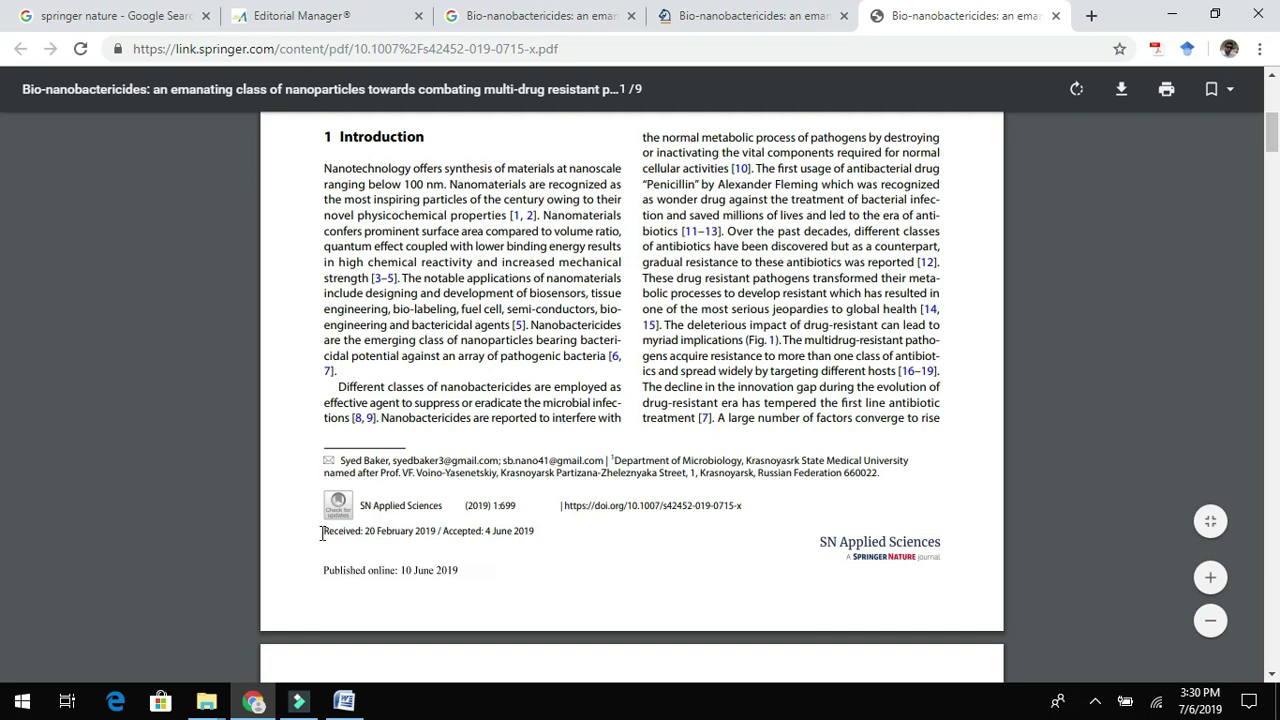
right_click(470, 518)
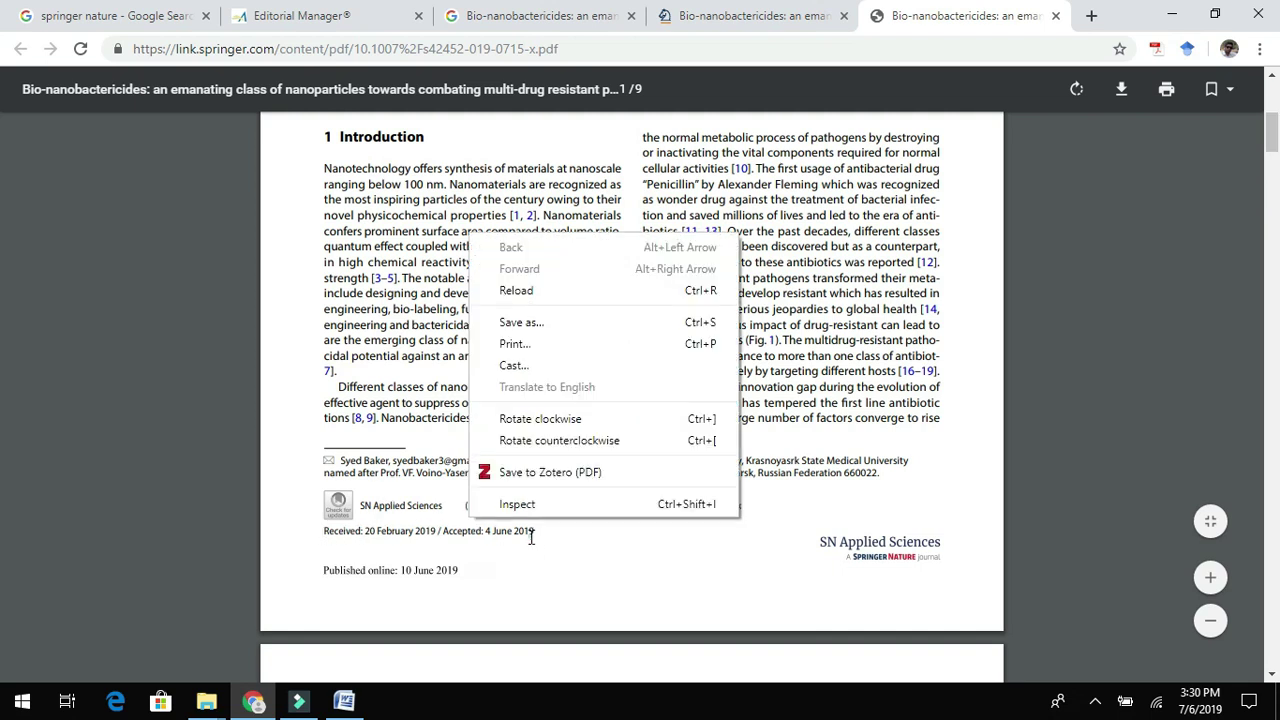
left_click(535, 538)
left_click_drag(537, 535, 322, 531)
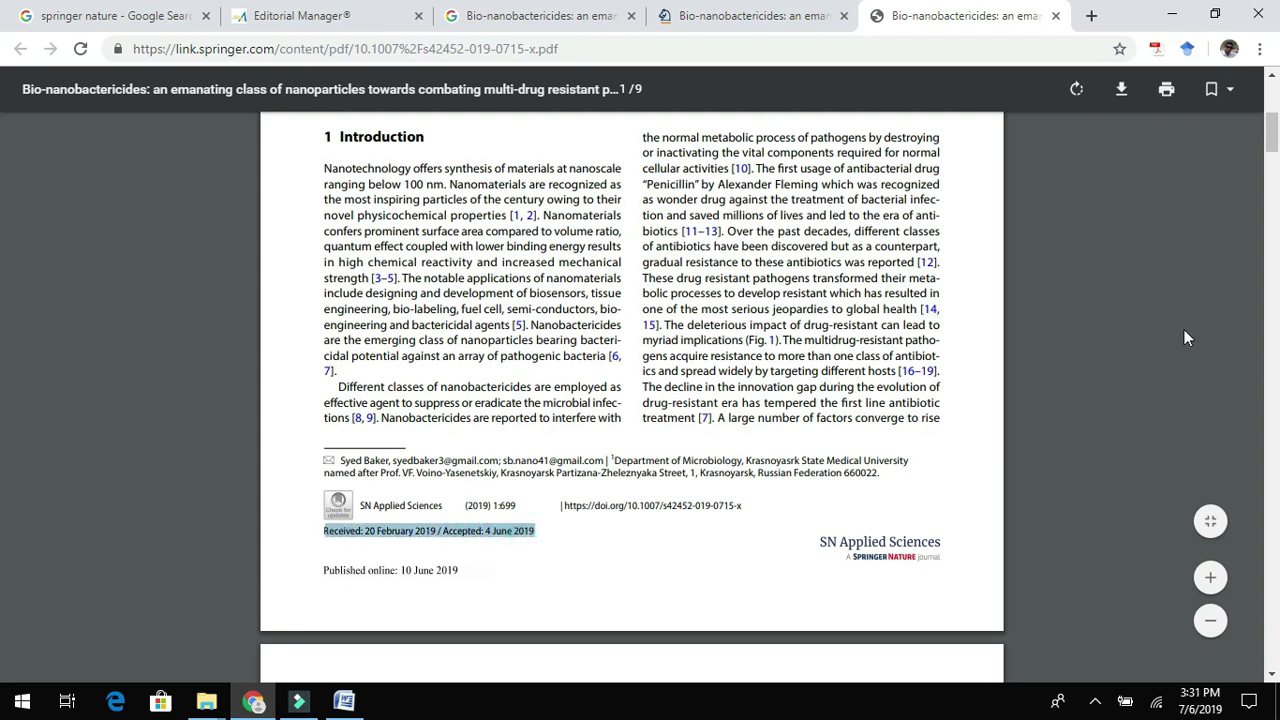
Scroll the published PDF to its final references page, 9 of 9, and bring up Filmora9.
left_click_drag(1273, 123, 1273, 452)
left_click_drag(0, 458, 0, 665)
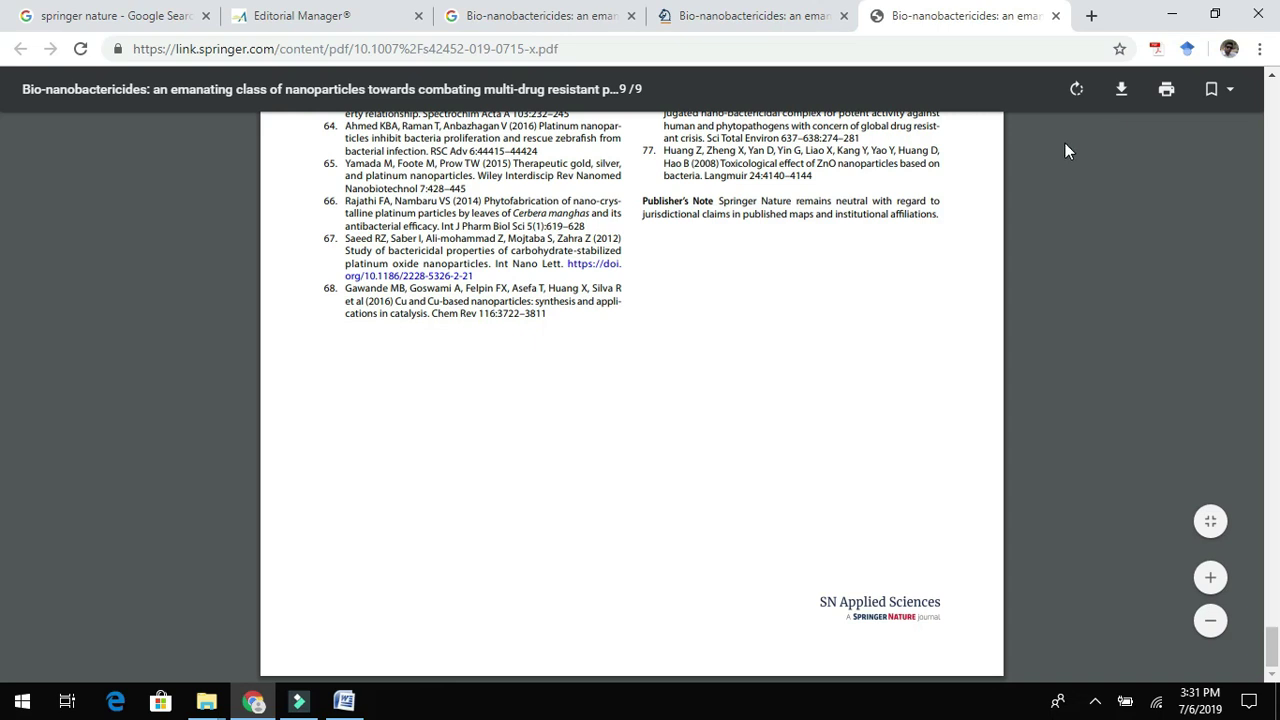
left_click(298, 702)
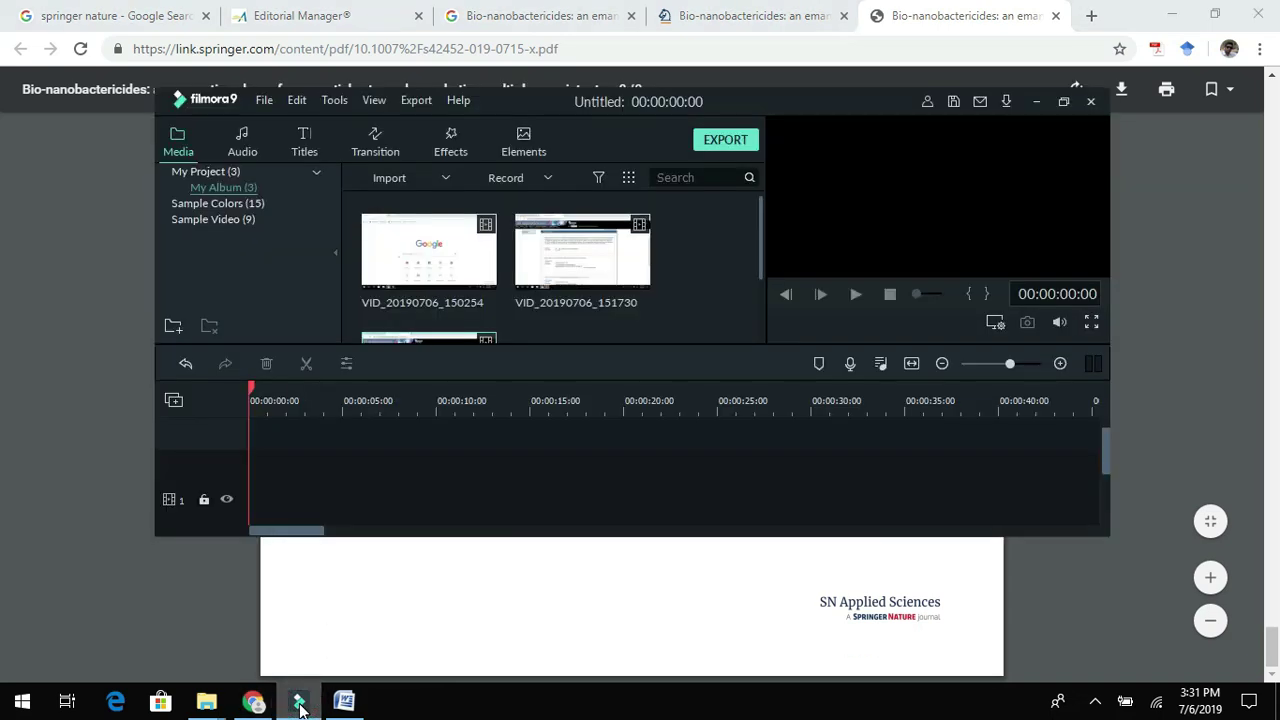
Minimize Filmora9 and open the screen recorder controls from its hidden tray icon.
left_click(298, 702)
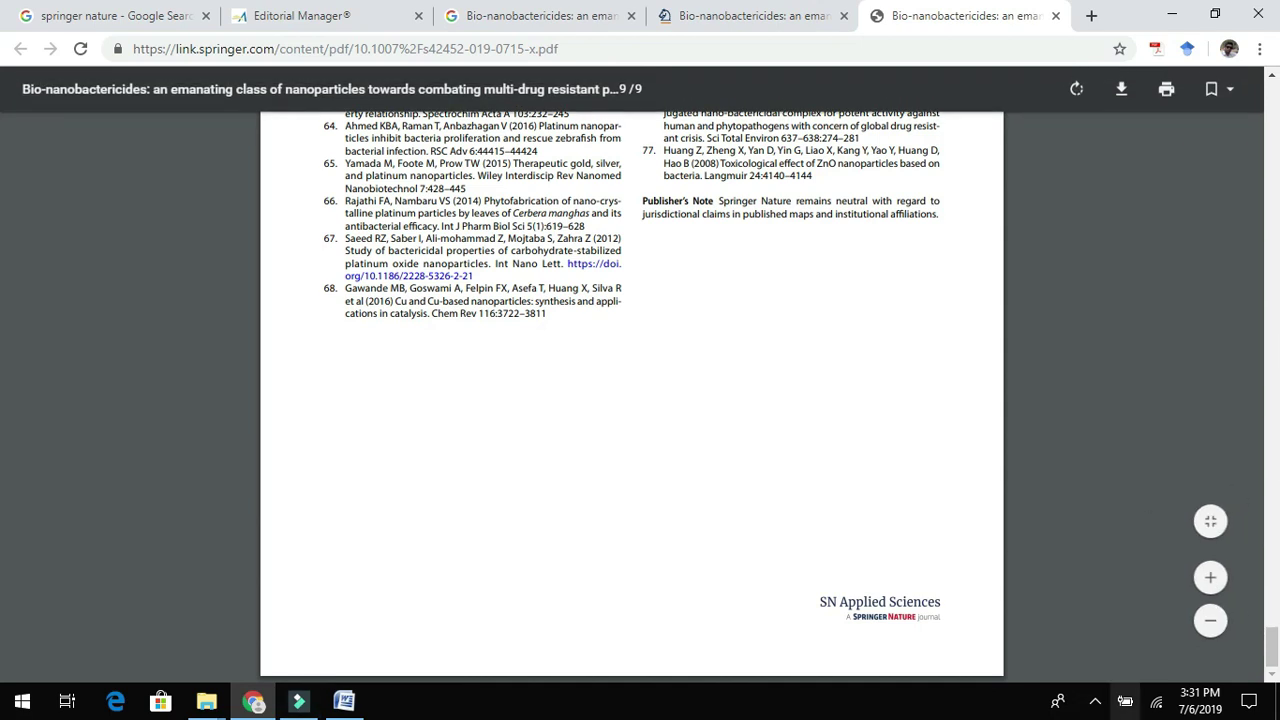
left_click(1094, 703)
right_click(1116, 627)
left_click(1108, 678)
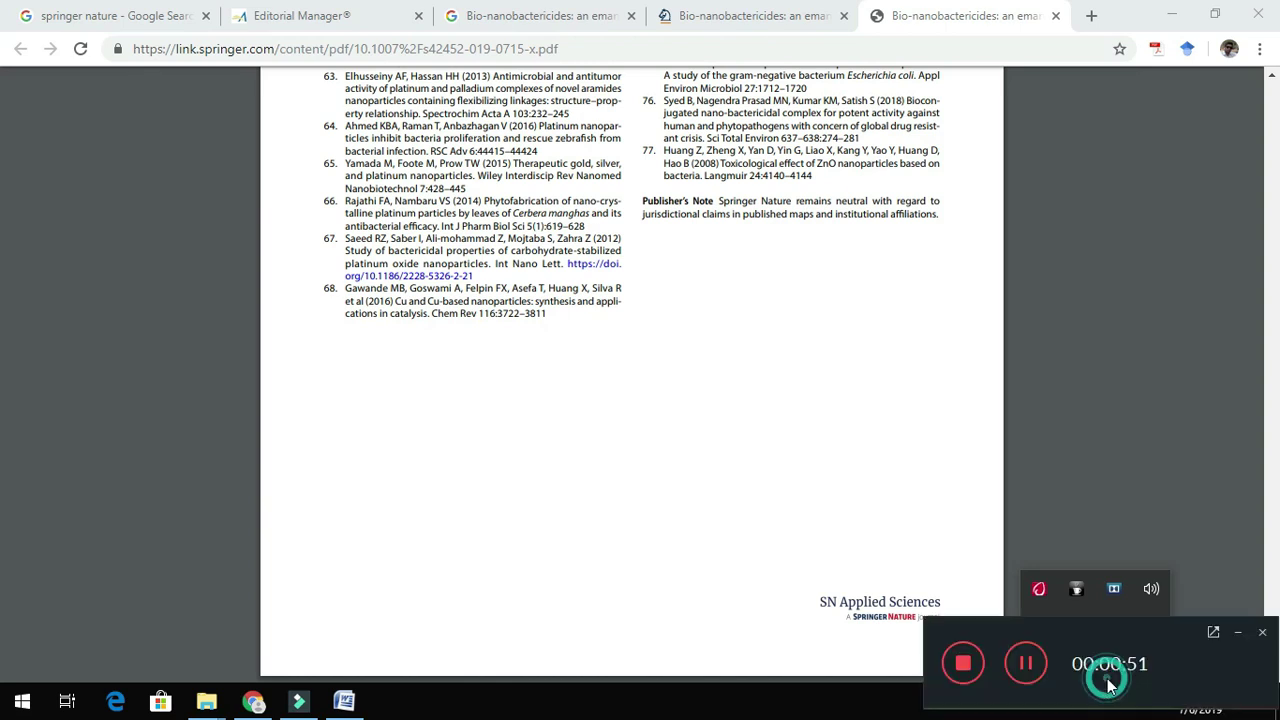